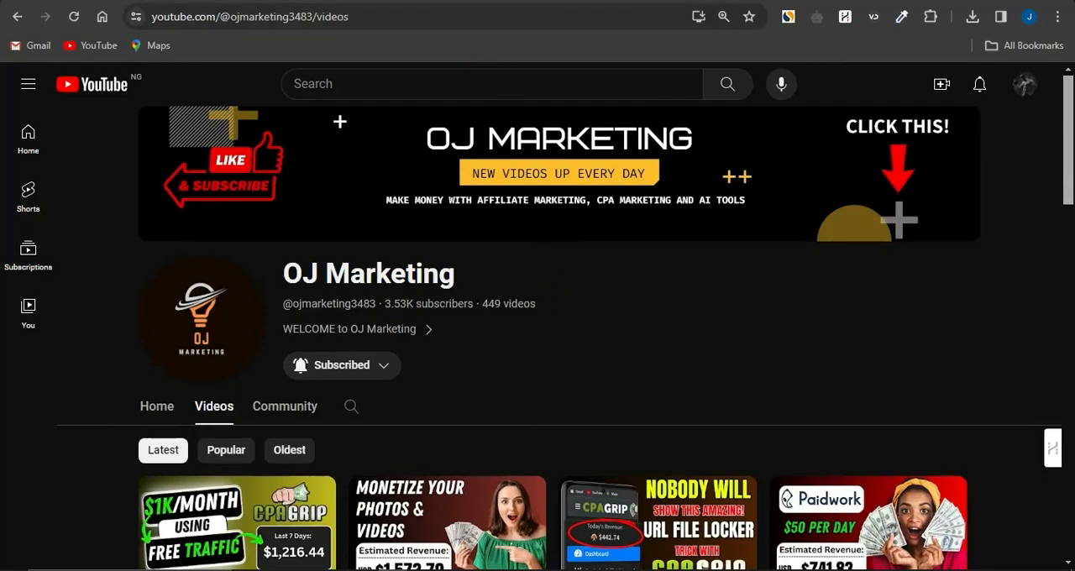
# Look over the latest video thumbnails on the OJ Marketing YouTube channel's Videos page
pyautogui.click(441, 0)
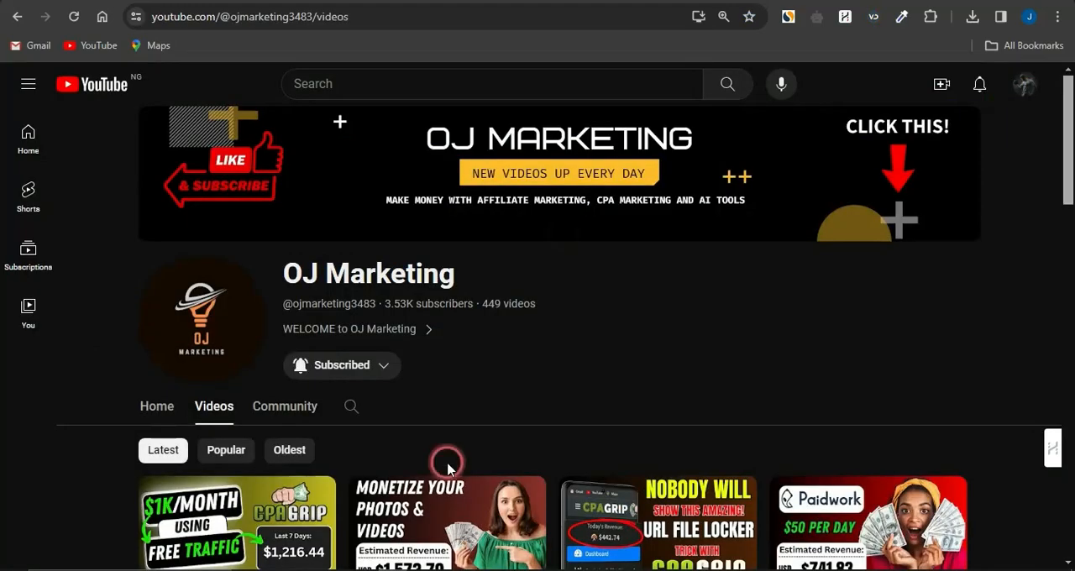
pyautogui.scroll(-2, 443, 462)
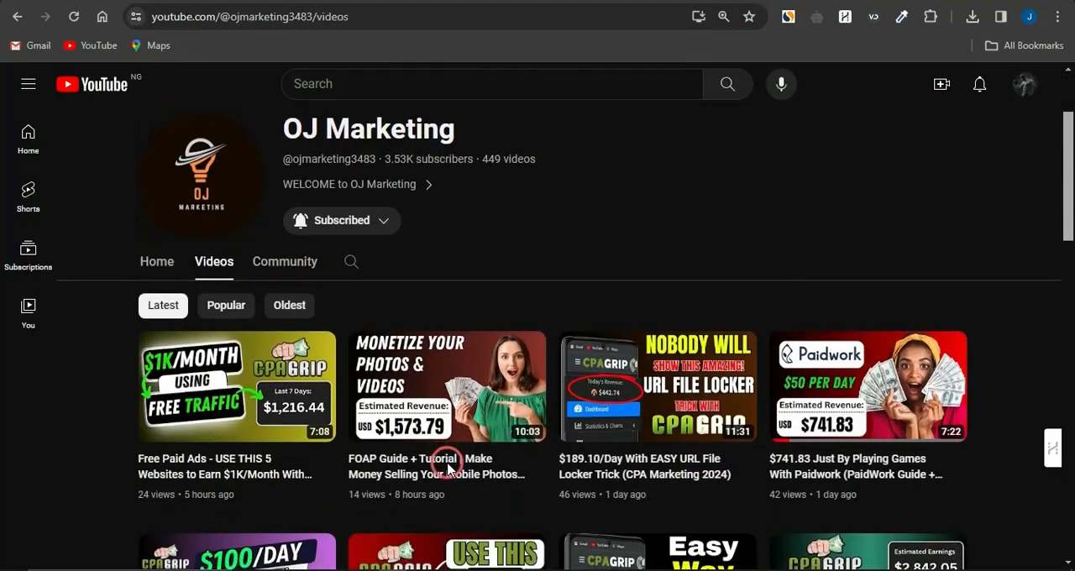
pyautogui.moveTo(463, 432)
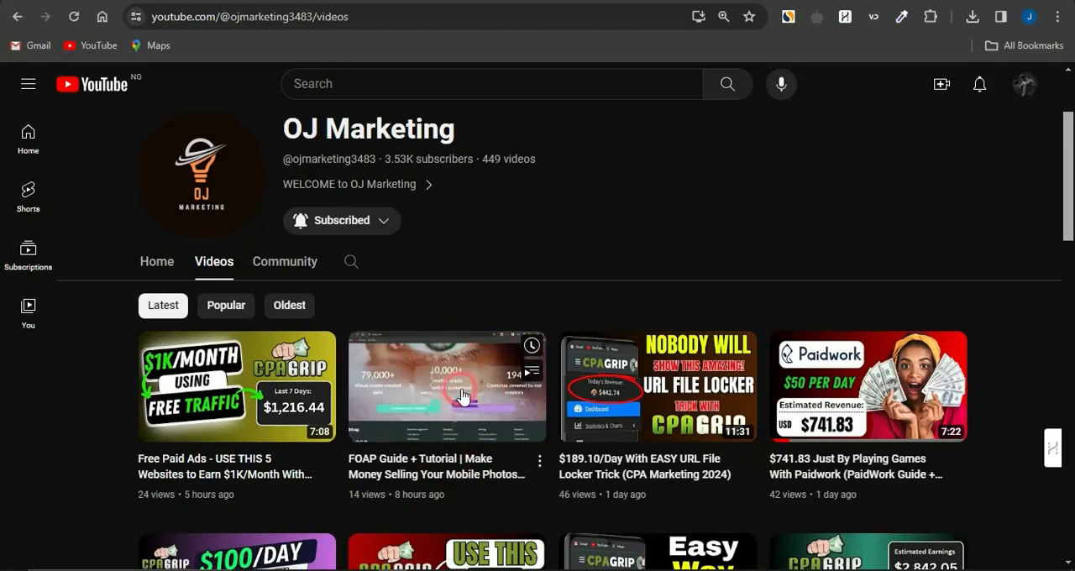
pyautogui.scroll(-1, 479, 320)
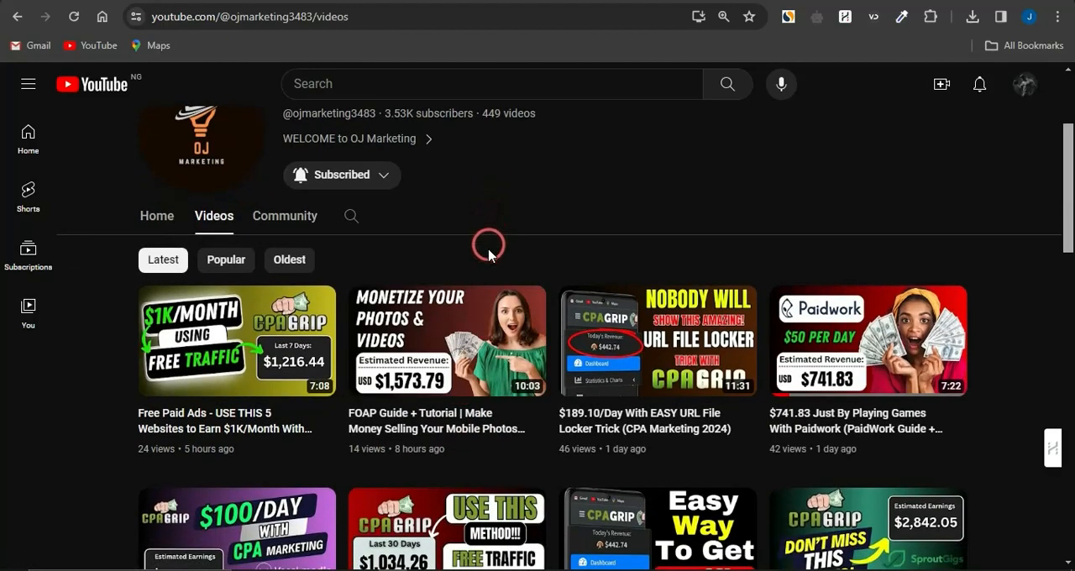
pyautogui.scroll(3, 559, 233)
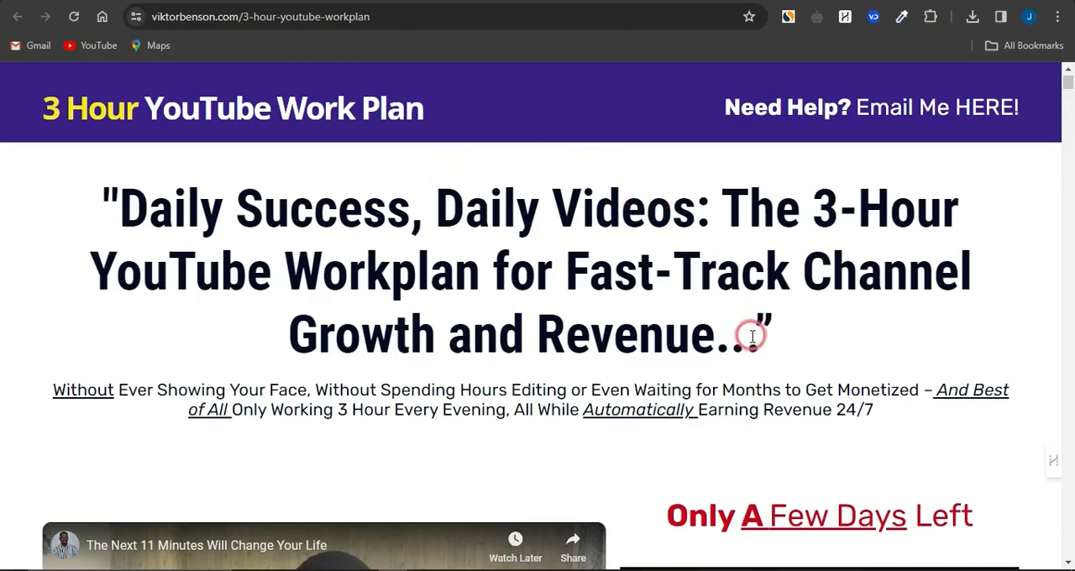
# Examine the price, savings and offer expiry date on the 3 Hour YouTube Work Plan sales page
pyautogui.scroll(-4, 752, 336)
pyautogui.scroll(-2, 752, 336)
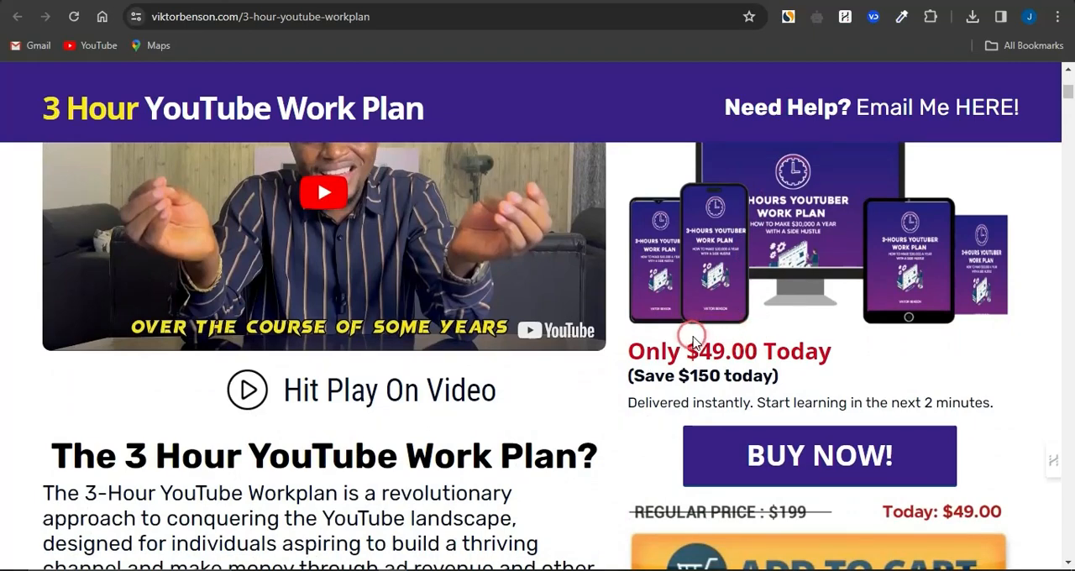
pyautogui.moveTo(693, 346); pyautogui.dragTo(755, 348)
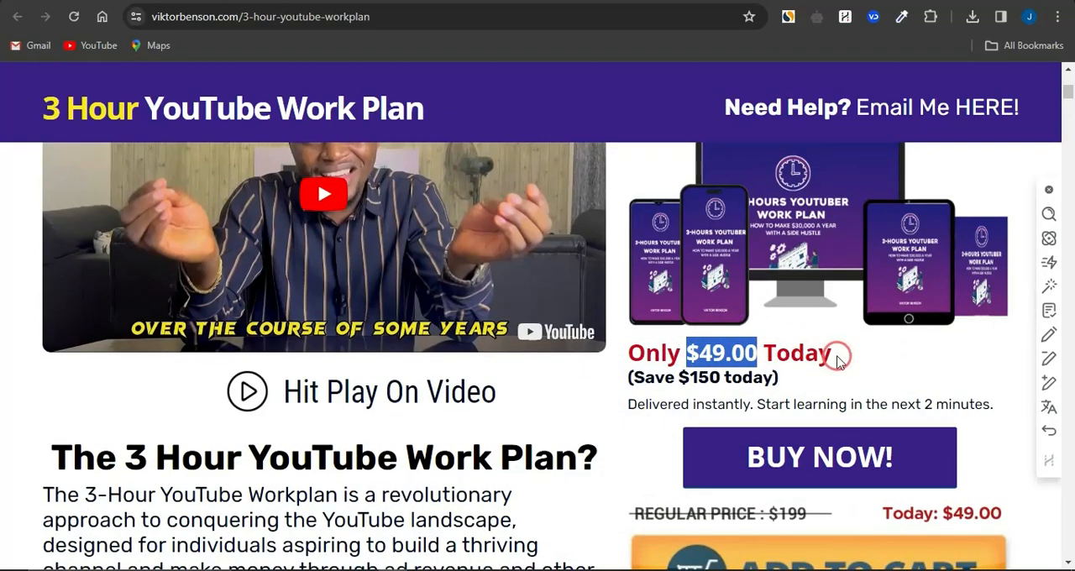
pyautogui.scroll(3, 838, 356)
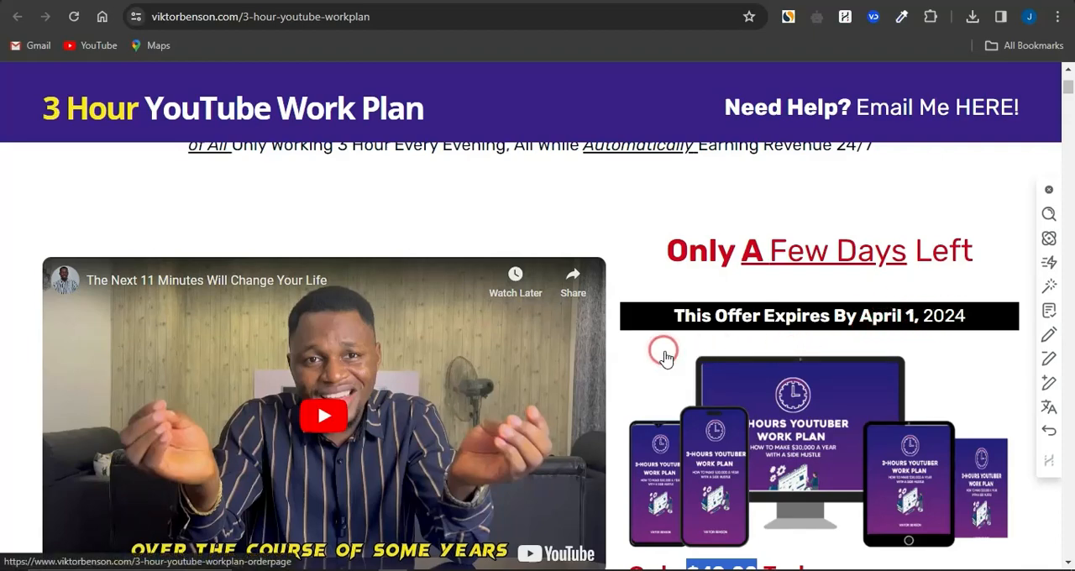
pyautogui.scroll(-2, 663, 357)
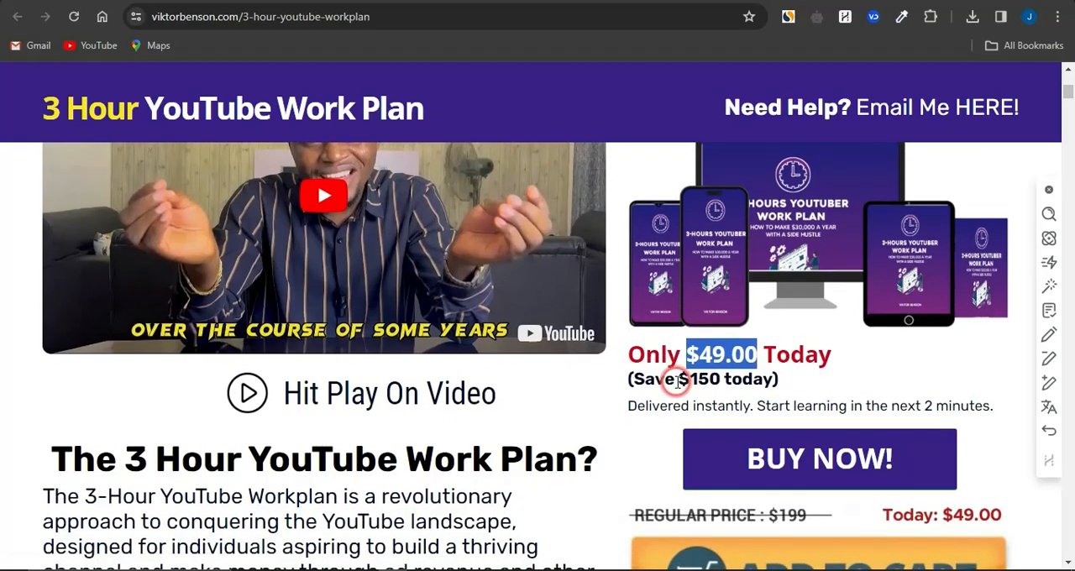
pyautogui.moveTo(678, 378); pyautogui.dragTo(771, 379)
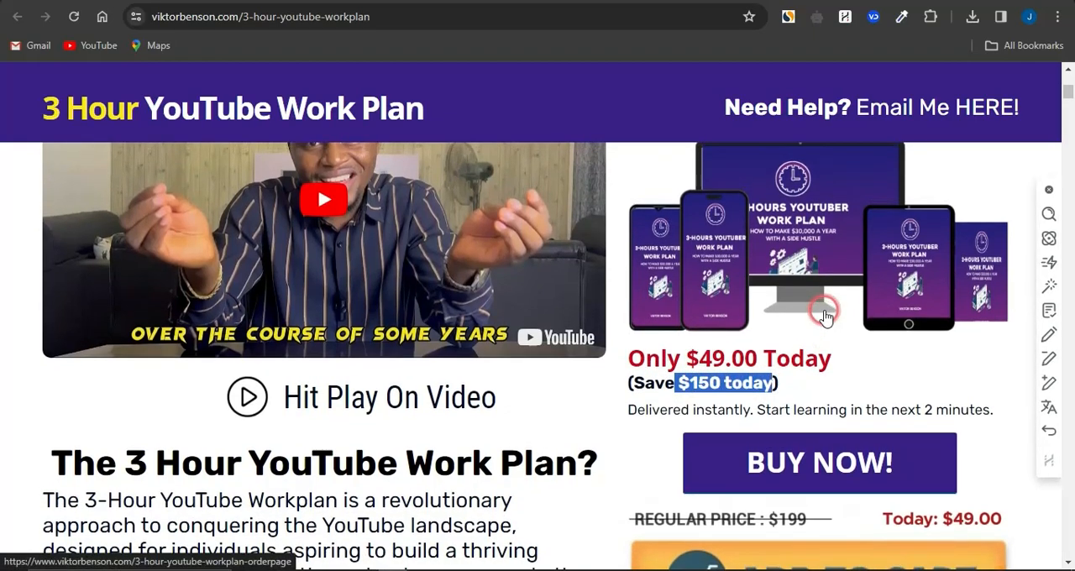
pyautogui.scroll(2, 823, 308)
pyautogui.scroll(-3, 889, 294)
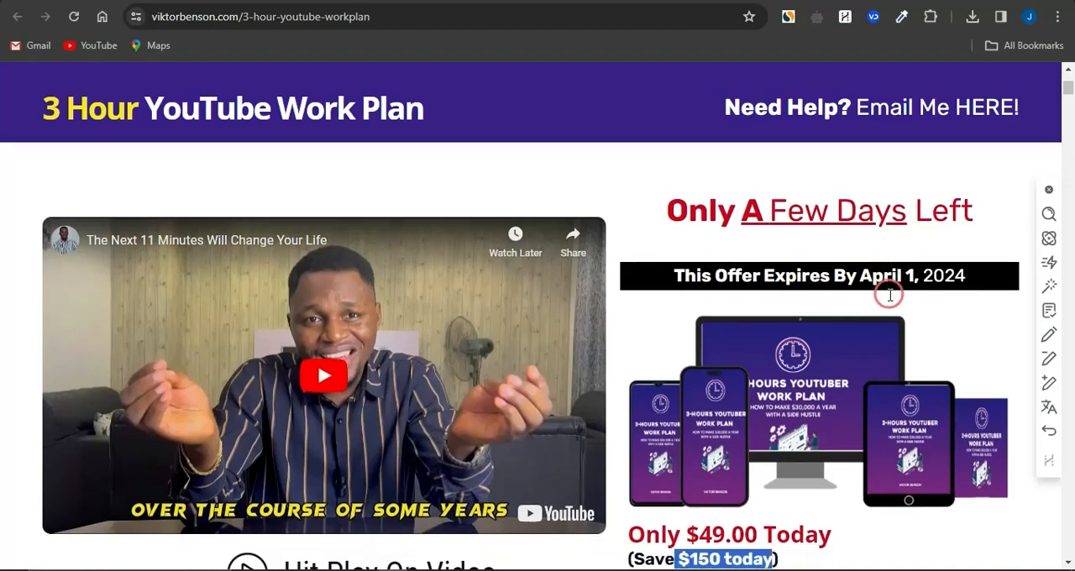
pyautogui.moveTo(841, 421); pyautogui.dragTo(774, 420)
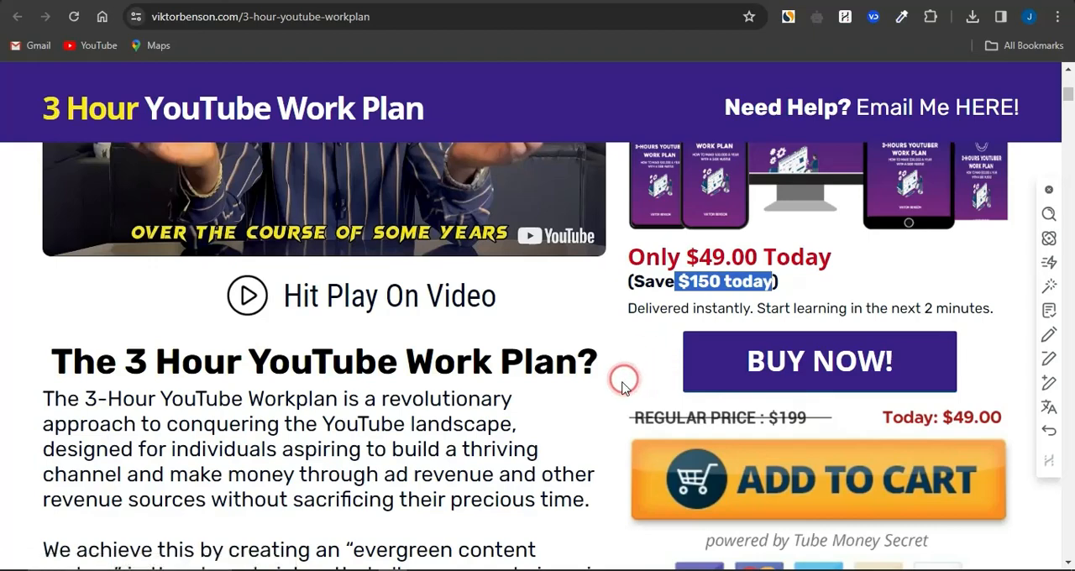
pyautogui.click(624, 385)
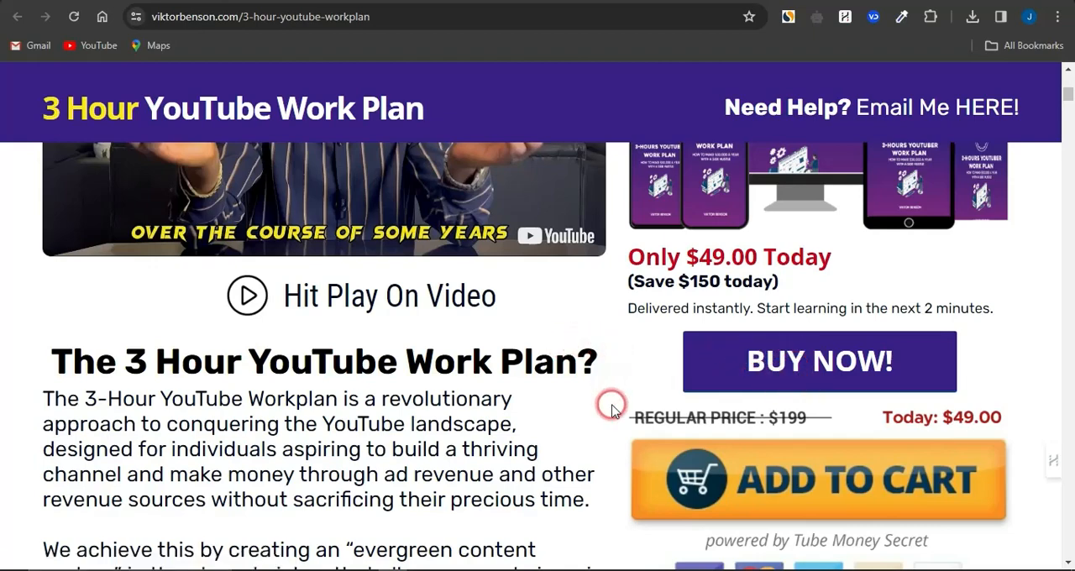
# Examine the YouTube revenue, digital product sales and affiliate product sales sections of the course sales page
pyautogui.scroll(-2, 611, 405)
pyautogui.scroll(-2, 612, 407)
pyautogui.scroll(5, 611, 407)
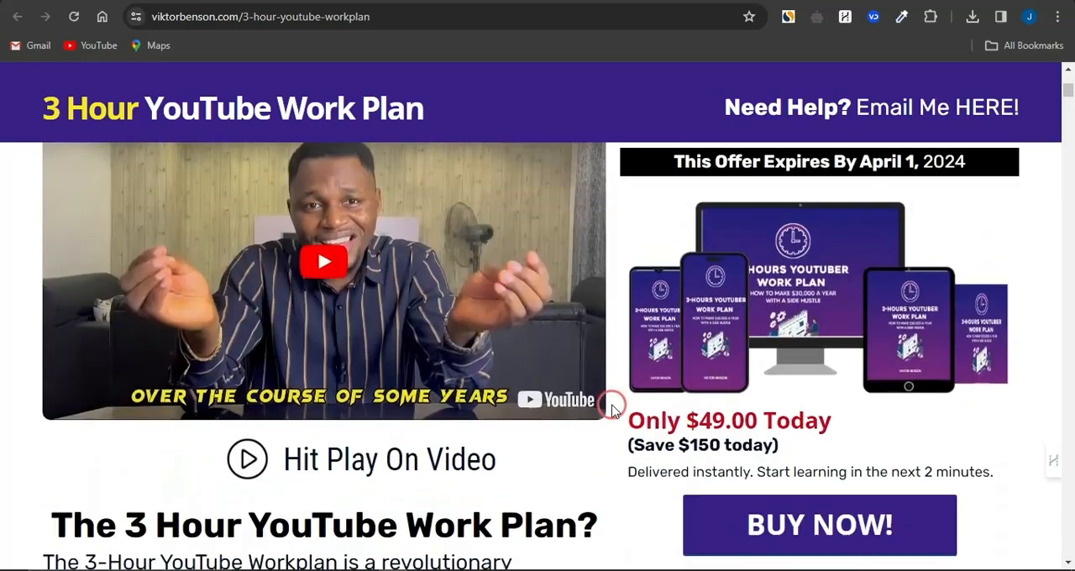
pyautogui.scroll(-4, 612, 407)
pyautogui.scroll(-10, 611, 407)
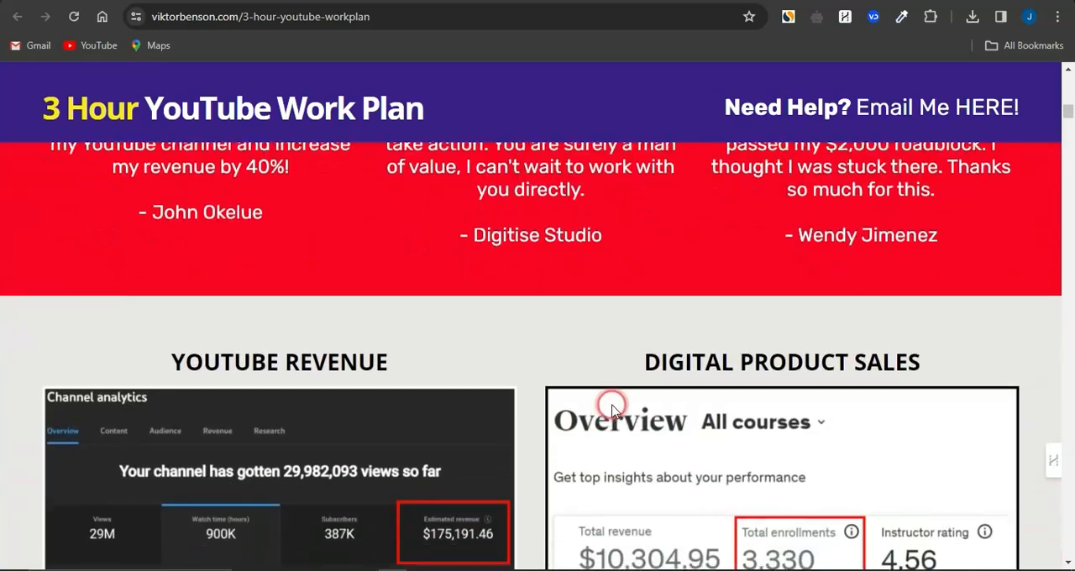
pyautogui.scroll(-2, 612, 410)
pyautogui.scroll(1, 610, 403)
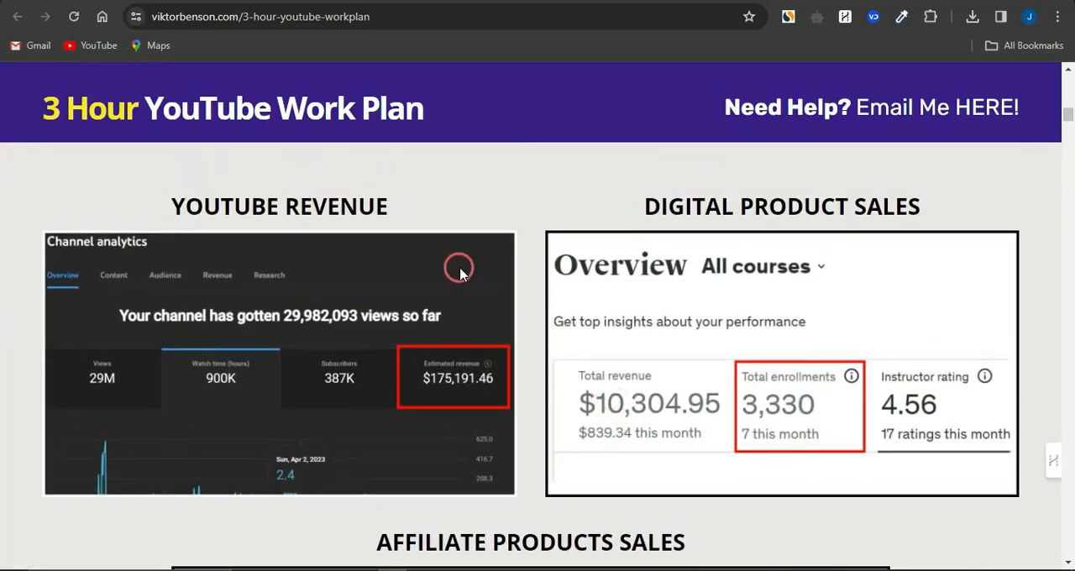
pyautogui.click(530, 353)
pyautogui.click(272, 213)
pyautogui.click(638, 292)
pyautogui.scroll(-1, 664, 431)
pyautogui.scroll(-3, 512, 422)
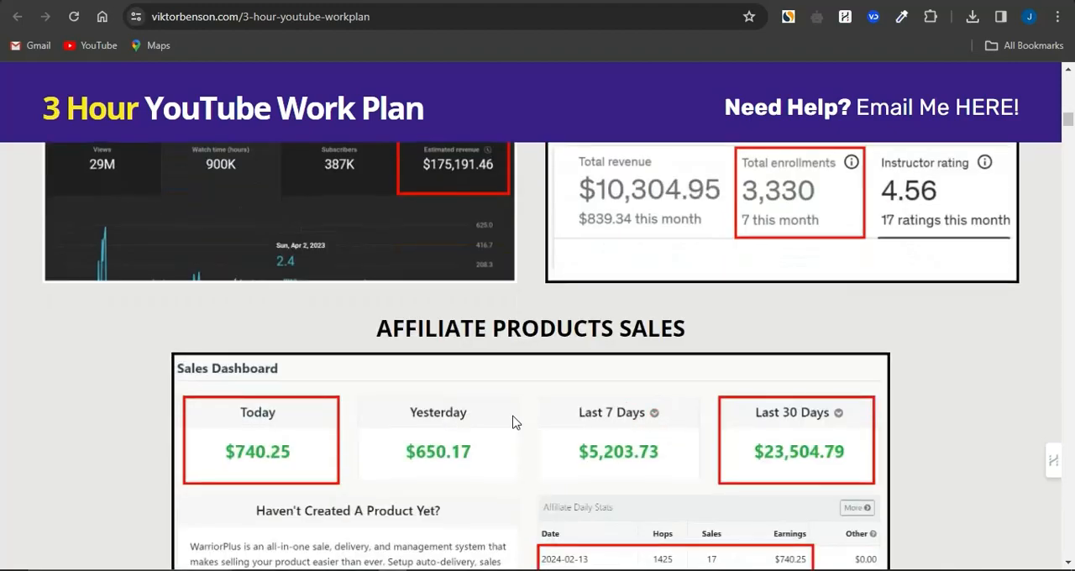
pyautogui.scroll(-2, 350, 361)
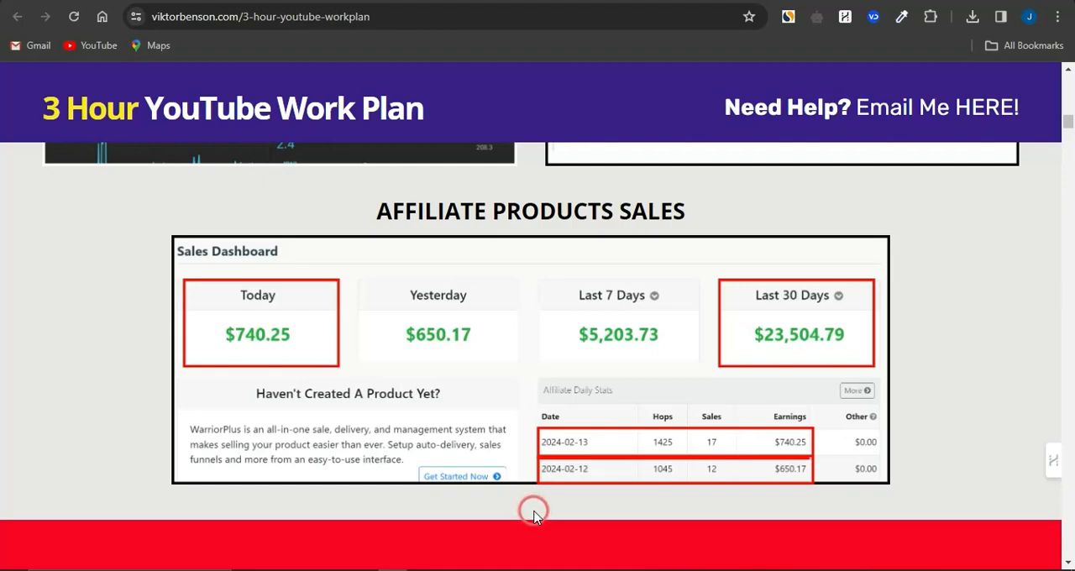
# Read through the course introduction, the included tutorials, templates and exercises, and the bonus offer section
pyautogui.scroll(-15, 534, 513)
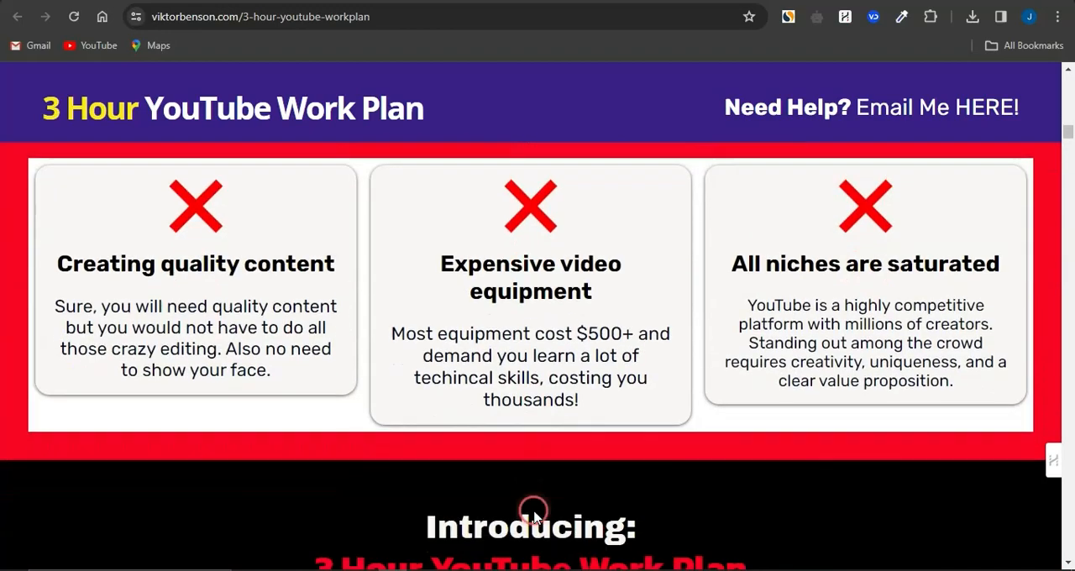
pyautogui.scroll(2, 247, 370)
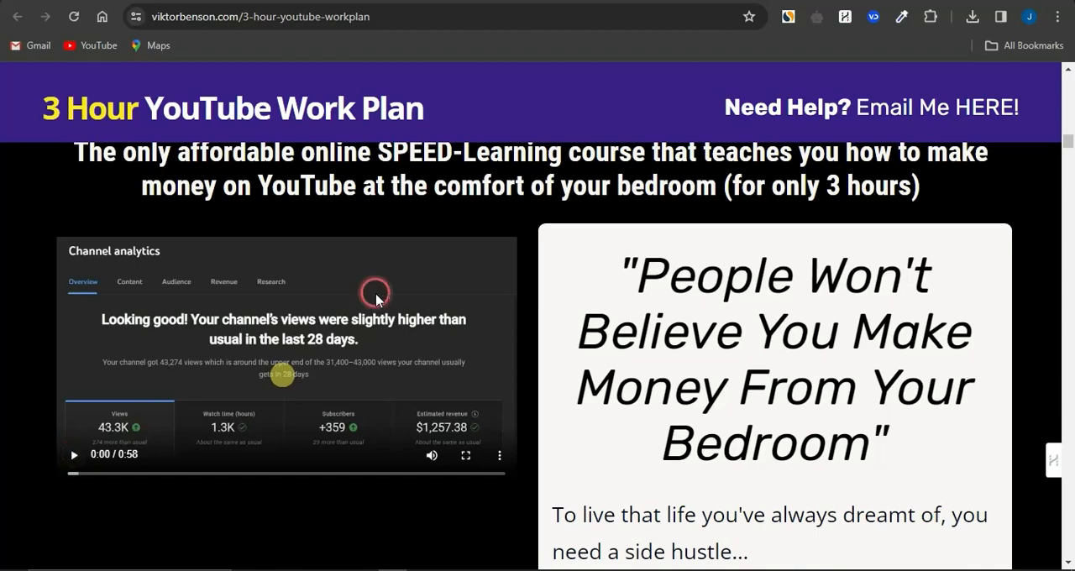
pyautogui.scroll(-3, 522, 436)
pyautogui.scroll(-10, 522, 436)
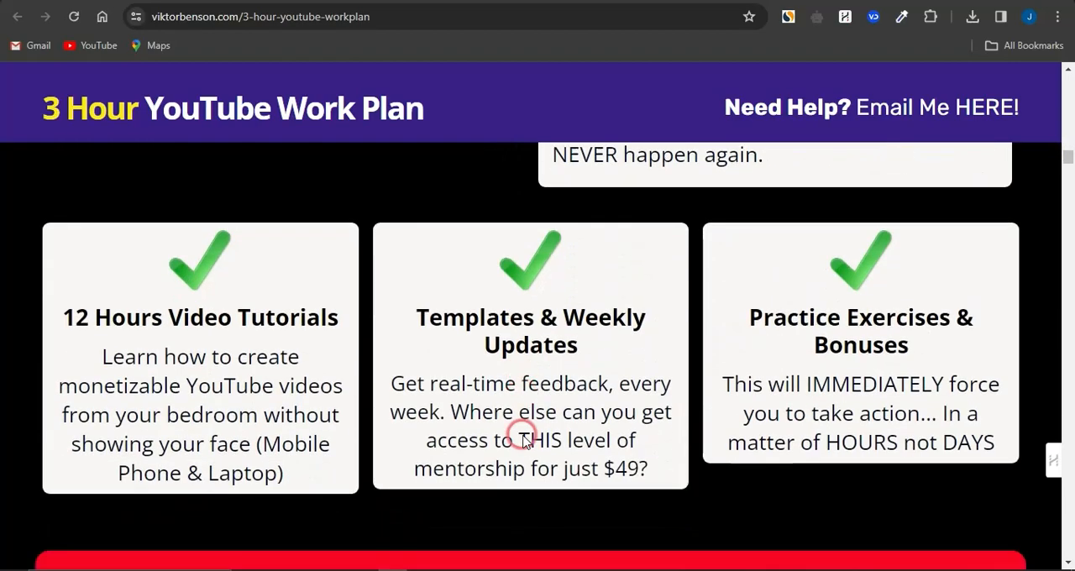
pyautogui.scroll(-2, 521, 437)
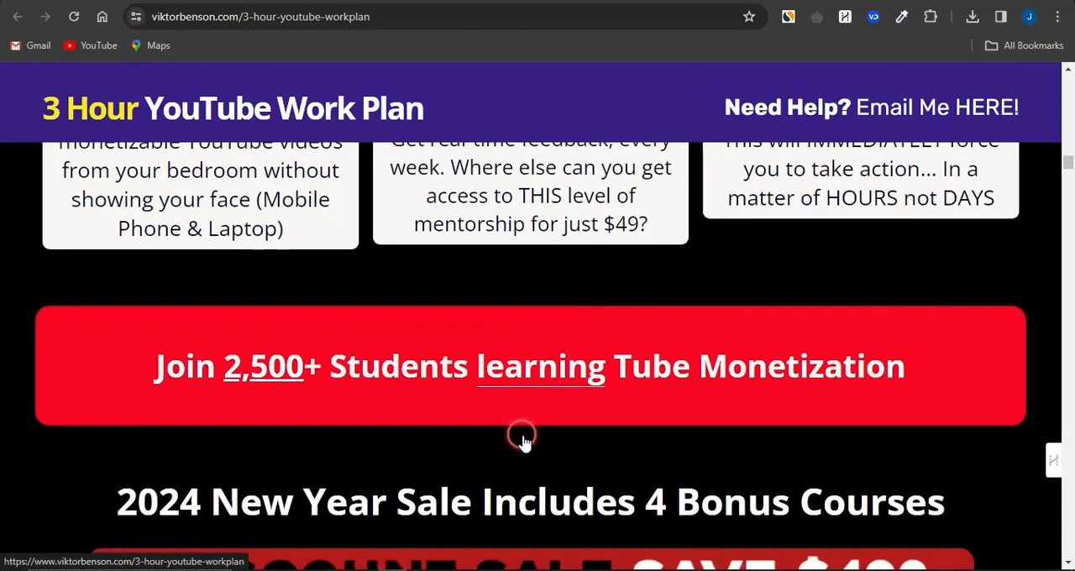
pyautogui.scroll(7, 543, 401)
pyautogui.scroll(-15, 543, 401)
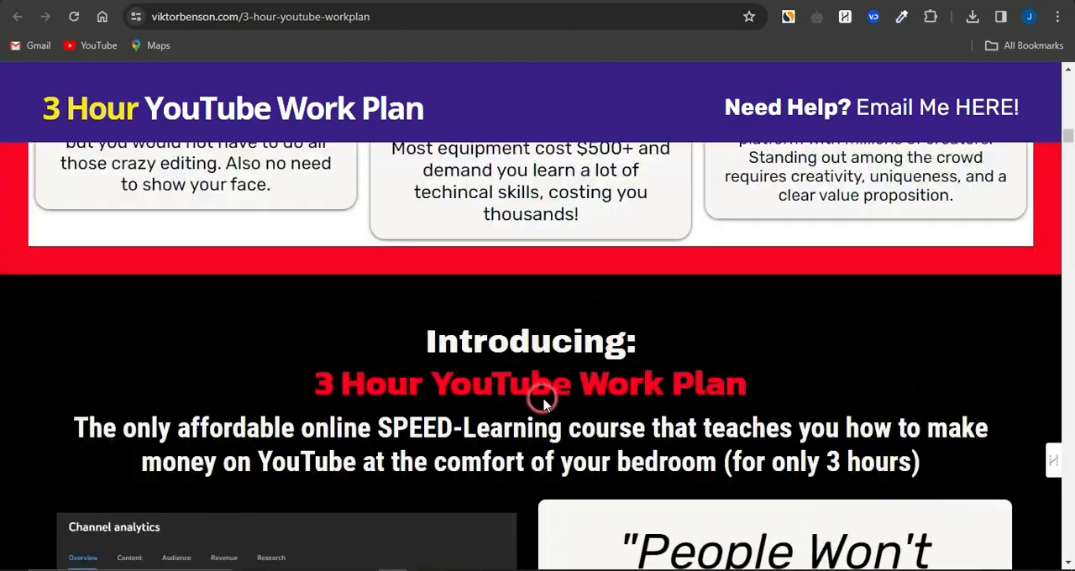
pyautogui.scroll(2, 544, 529)
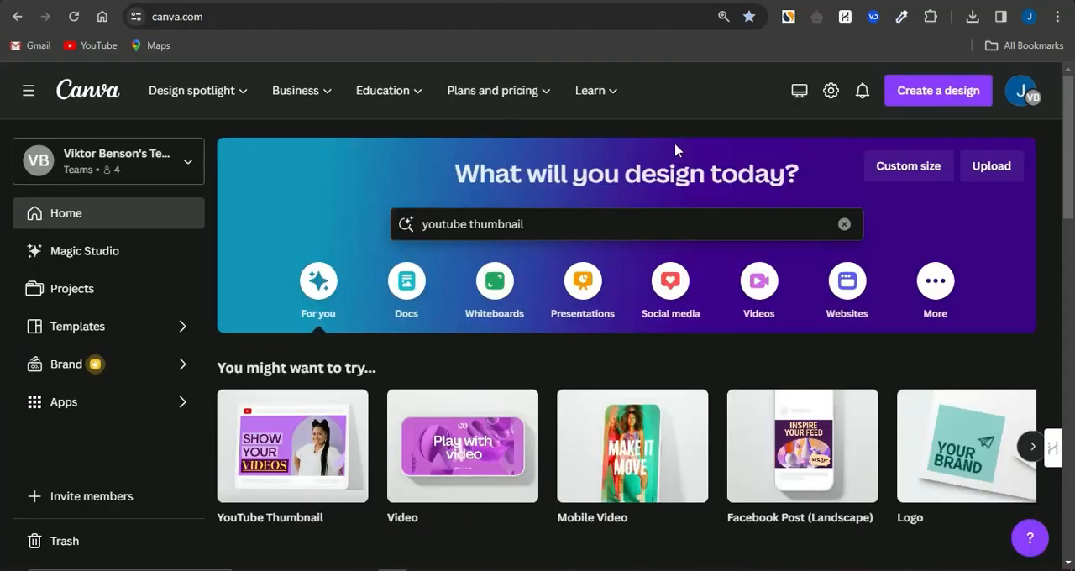
# In Canva, open the YouTube Thumbnail 1280 × 720 px template category from the suggestions for youtube thumbnail
pyautogui.click(728, 136)
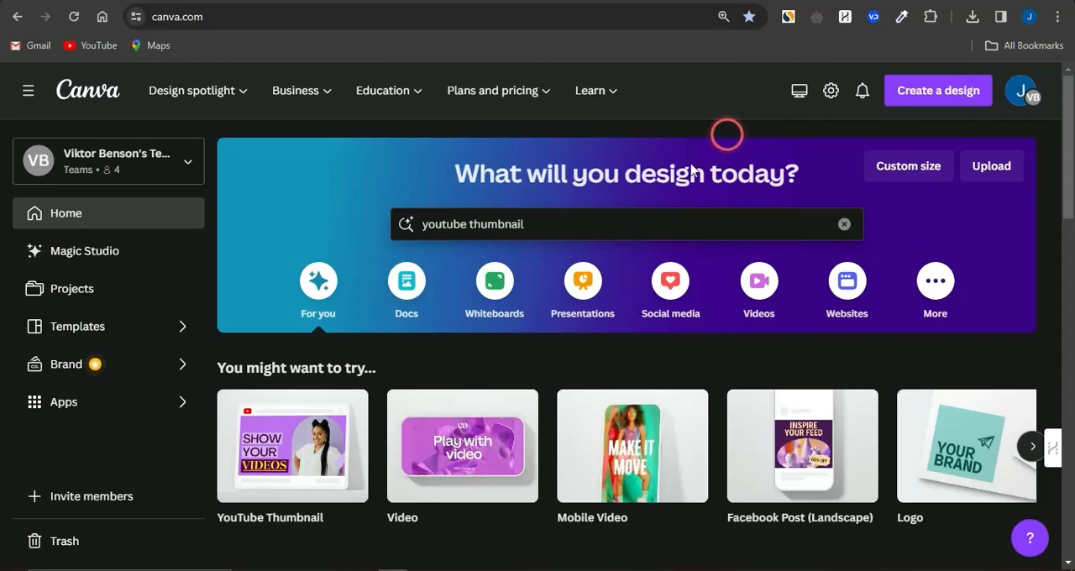
pyautogui.click(593, 223)
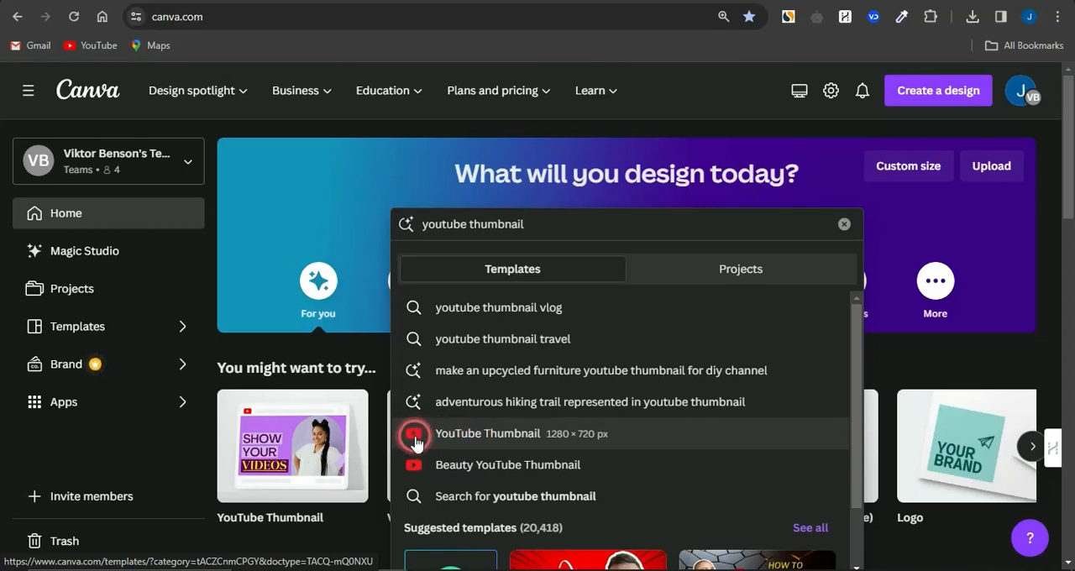
pyautogui.click(549, 432)
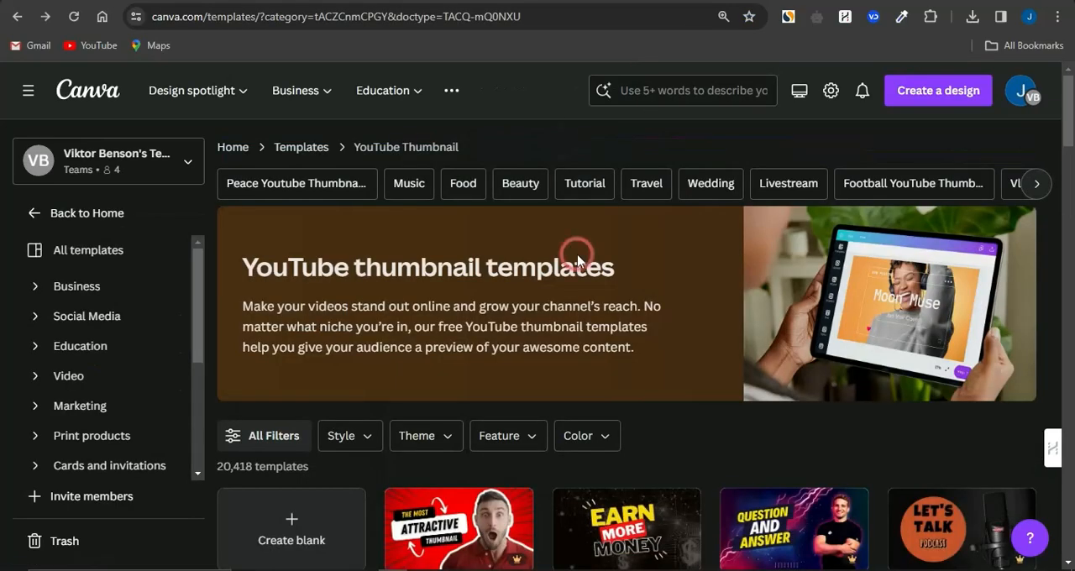
# Choose the Most Attractive Youtube Thumbnail template and open it in the editor for customizing
pyautogui.scroll(-1, 673, 431)
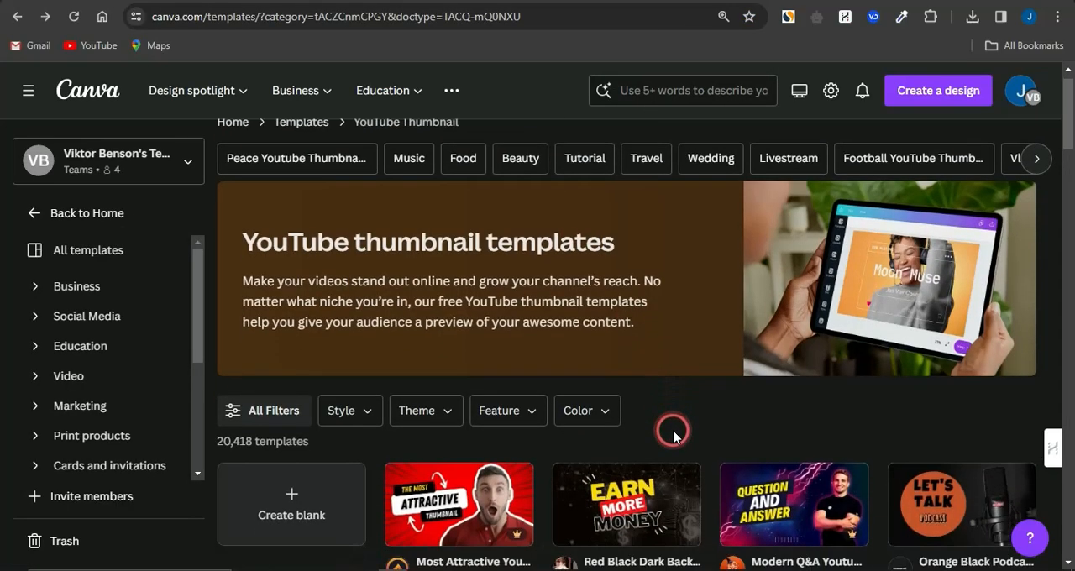
pyautogui.scroll(-3, 673, 432)
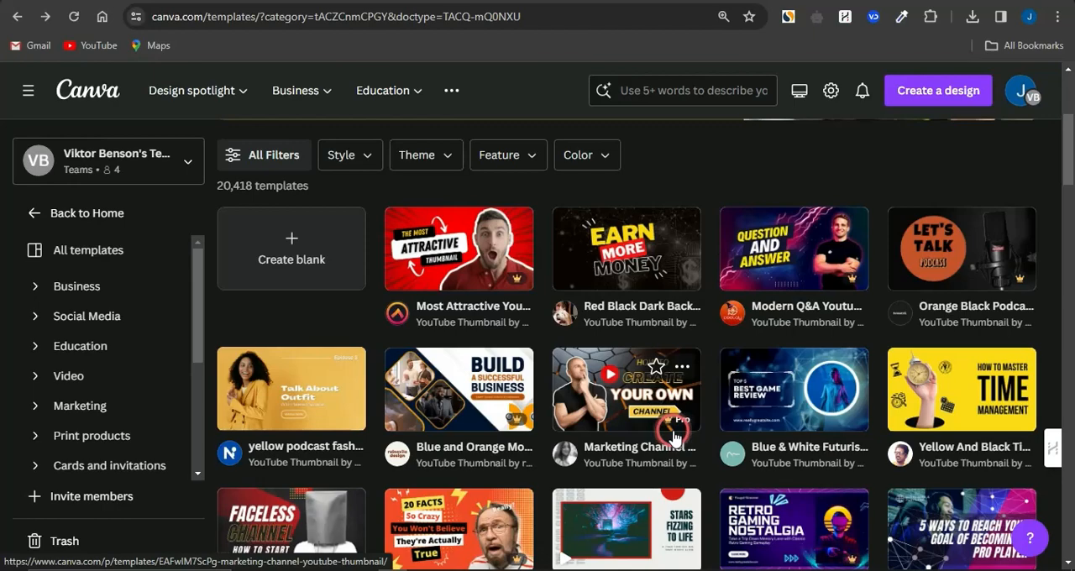
pyautogui.click(486, 272)
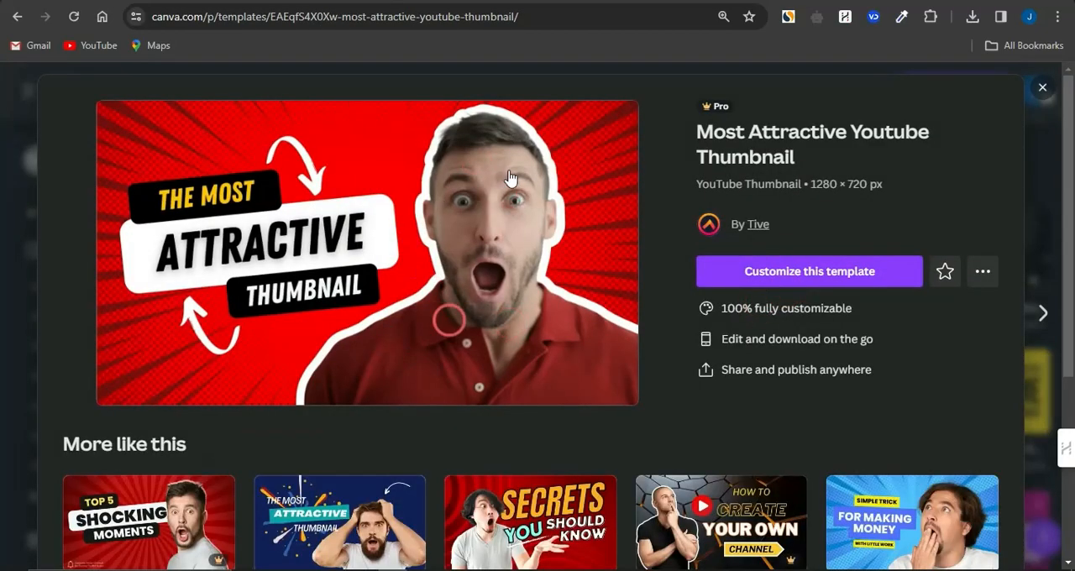
pyautogui.click(793, 274)
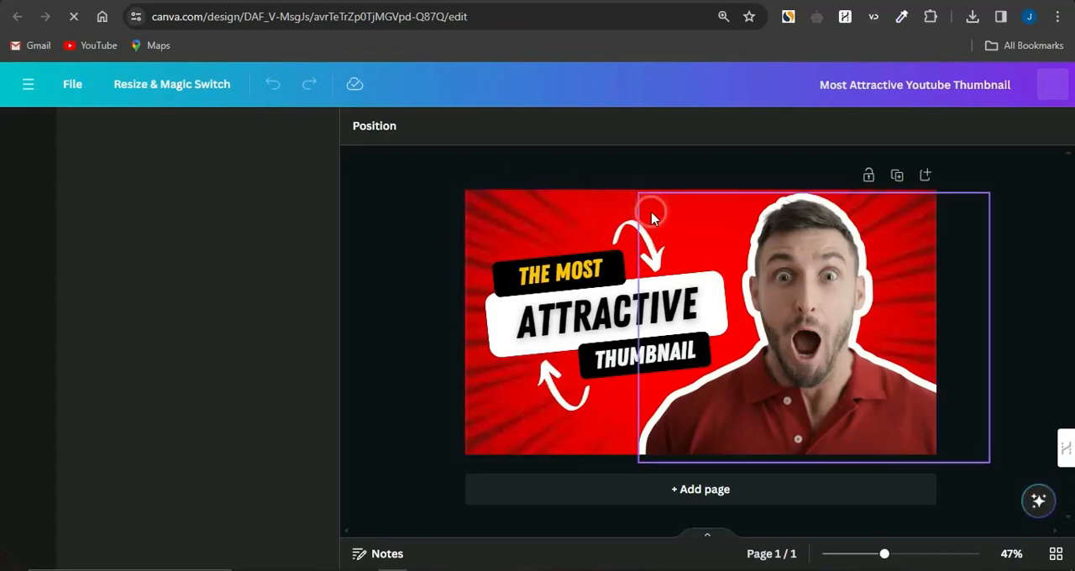
# Try the yellow #ffc500 document color as the thumbnail's background and undo the change
pyautogui.click(599, 209)
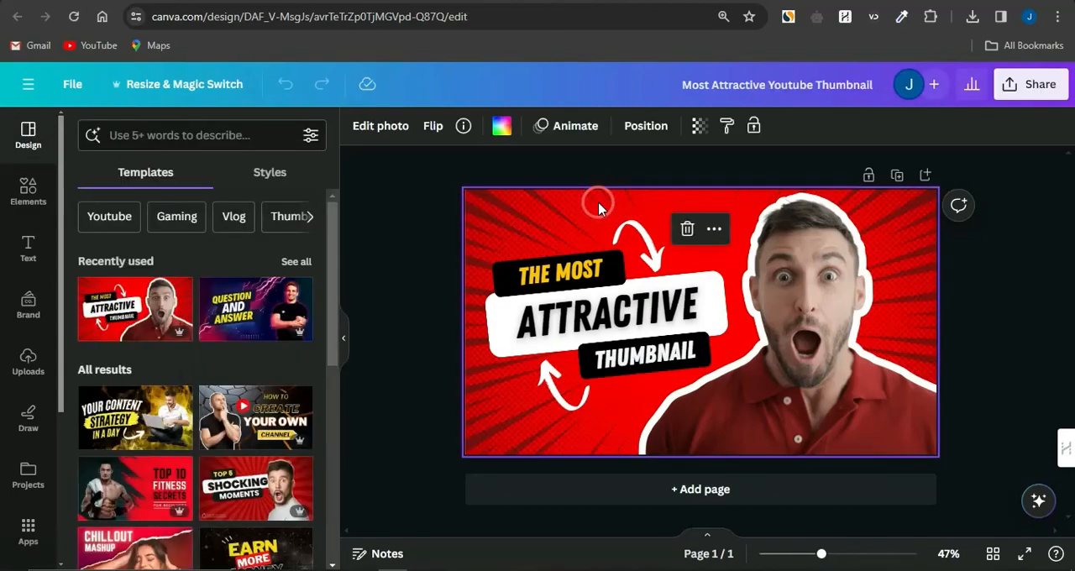
pyautogui.click(502, 127)
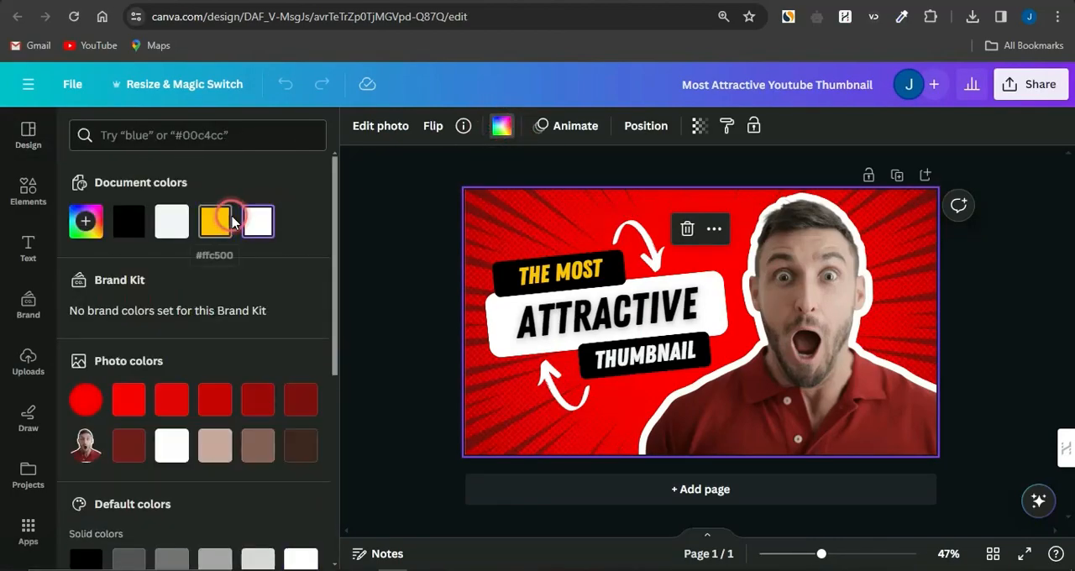
pyautogui.click(229, 221)
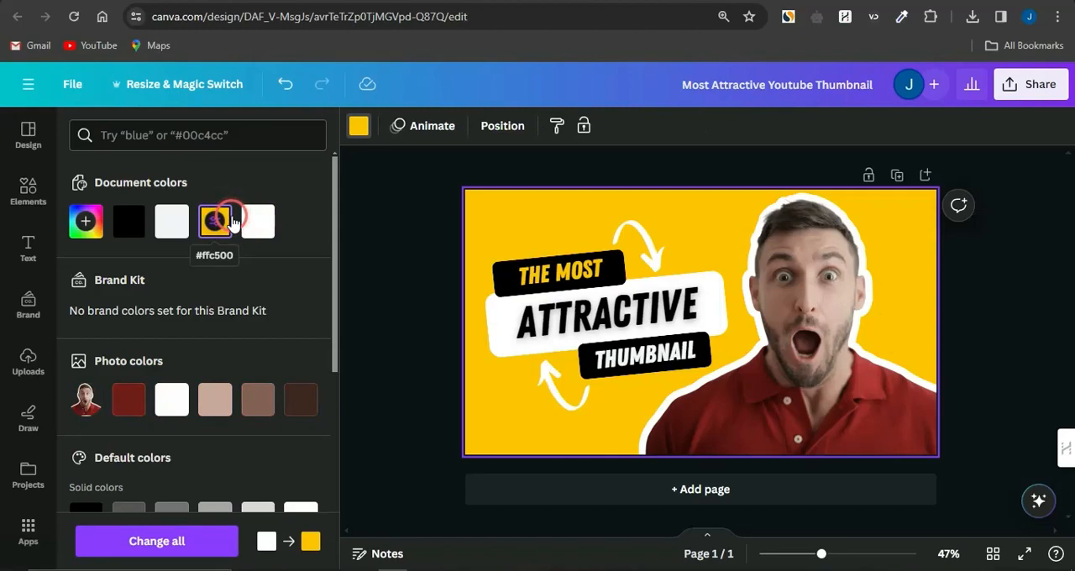
pyautogui.hotkey('ctrl', 'z')
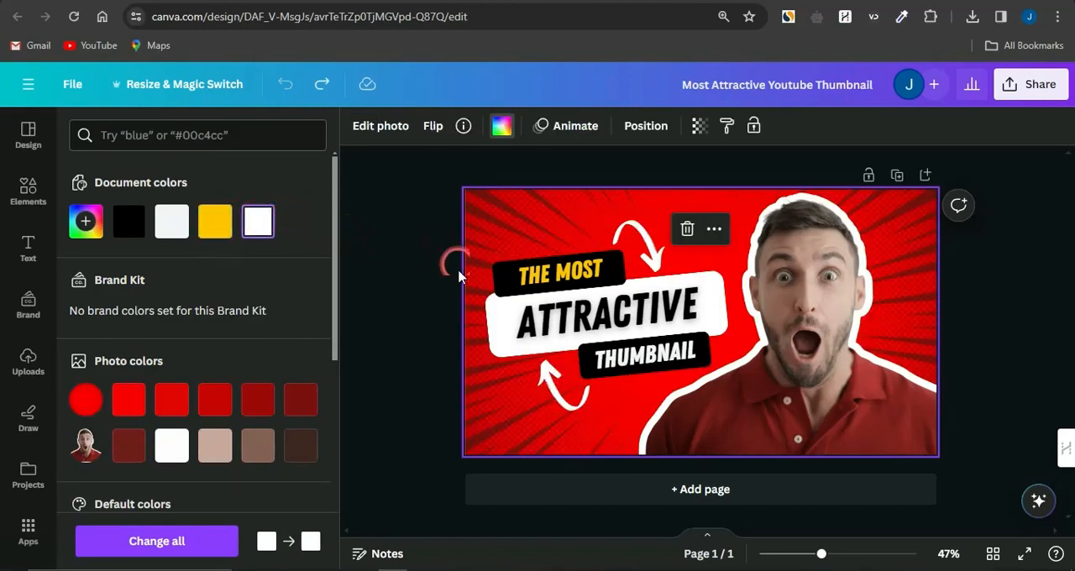
# Change the yellow text in the black label above ATTRACTIVE to THE BEST
pyautogui.click(584, 276)
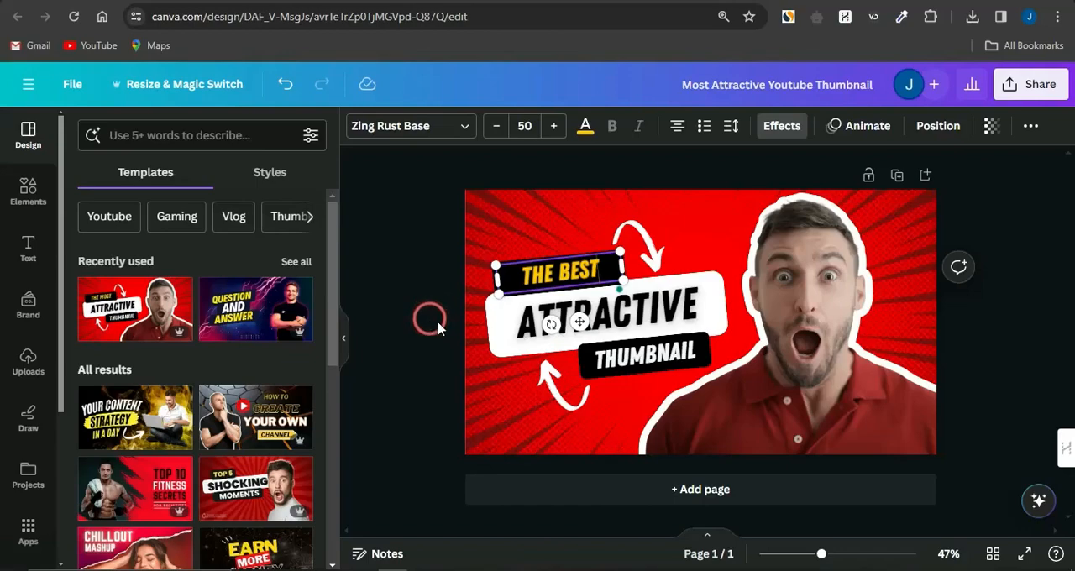
pyautogui.click(682, 306)
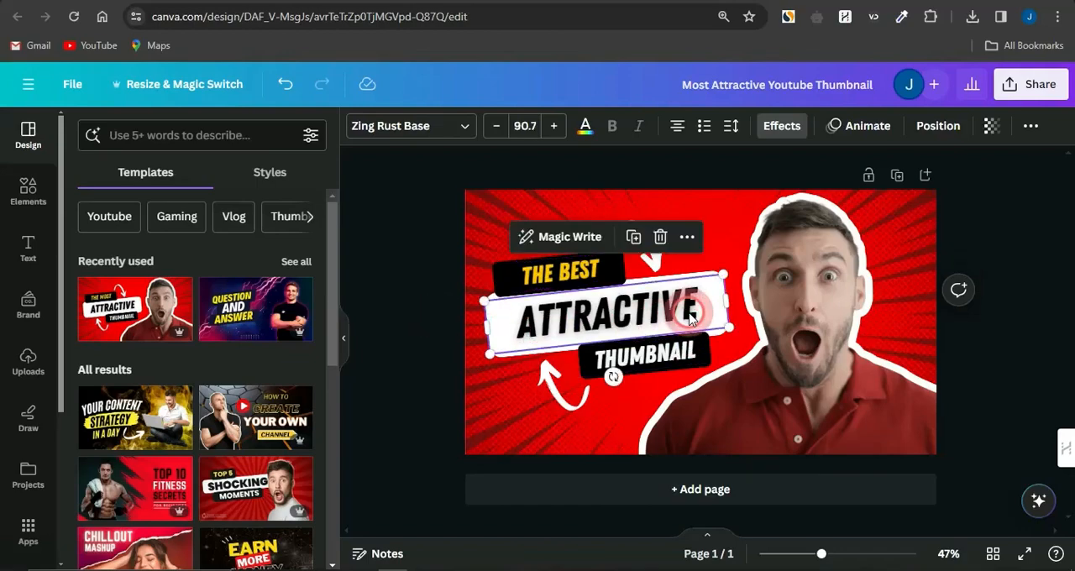
# Try moving the ATTRACTIVE text to another place on the thumbnail and undo the move
pyautogui.doubleClick(672, 304)
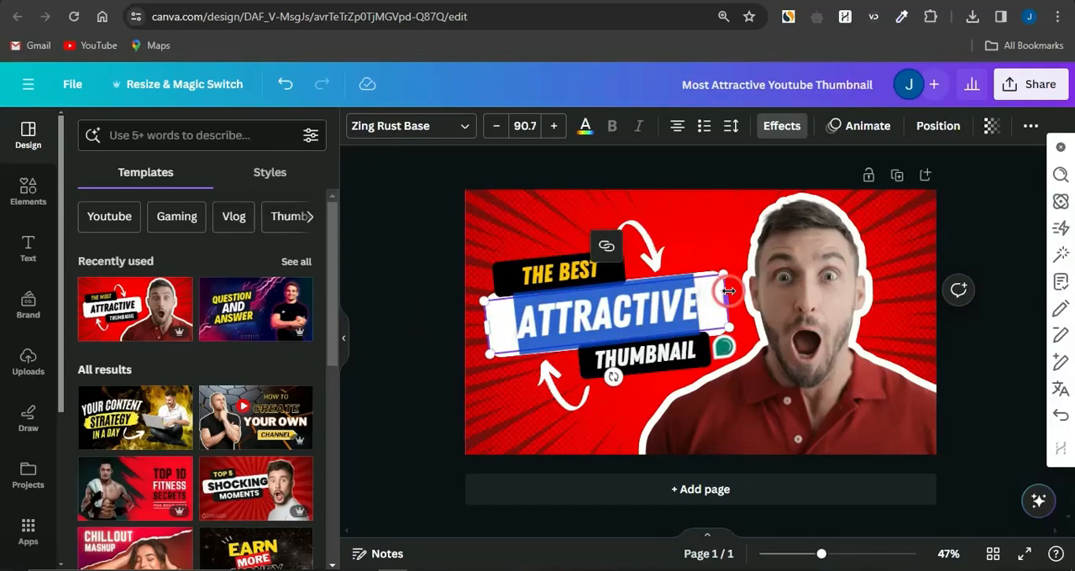
pyautogui.click(612, 313)
pyautogui.click(568, 230)
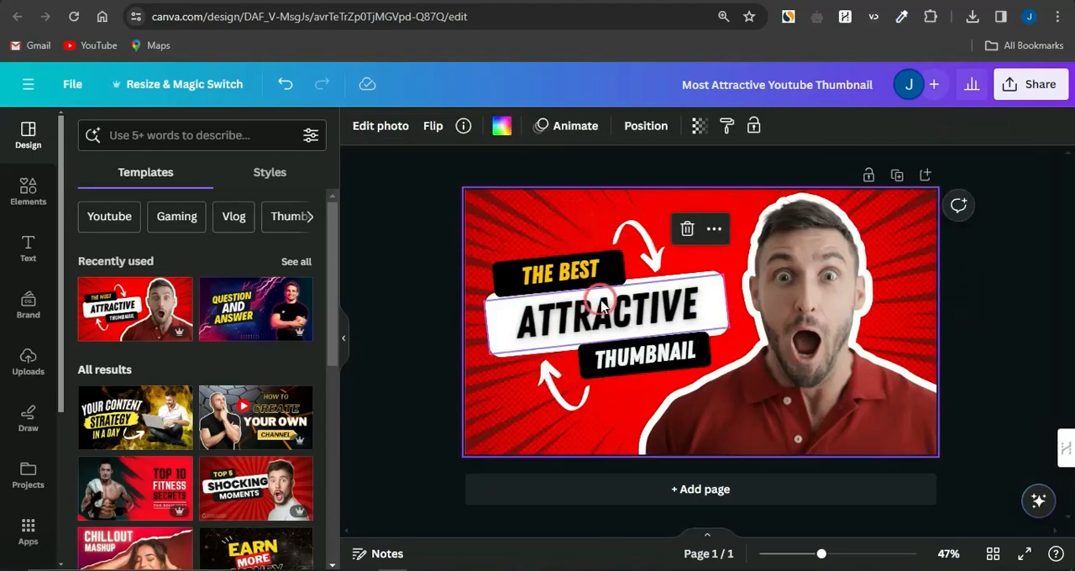
pyautogui.moveTo(598, 305); pyautogui.dragTo(554, 143)
pyautogui.moveTo(609, 279); pyautogui.dragTo(632, 249)
pyautogui.hotkey('ctrl', 'z')
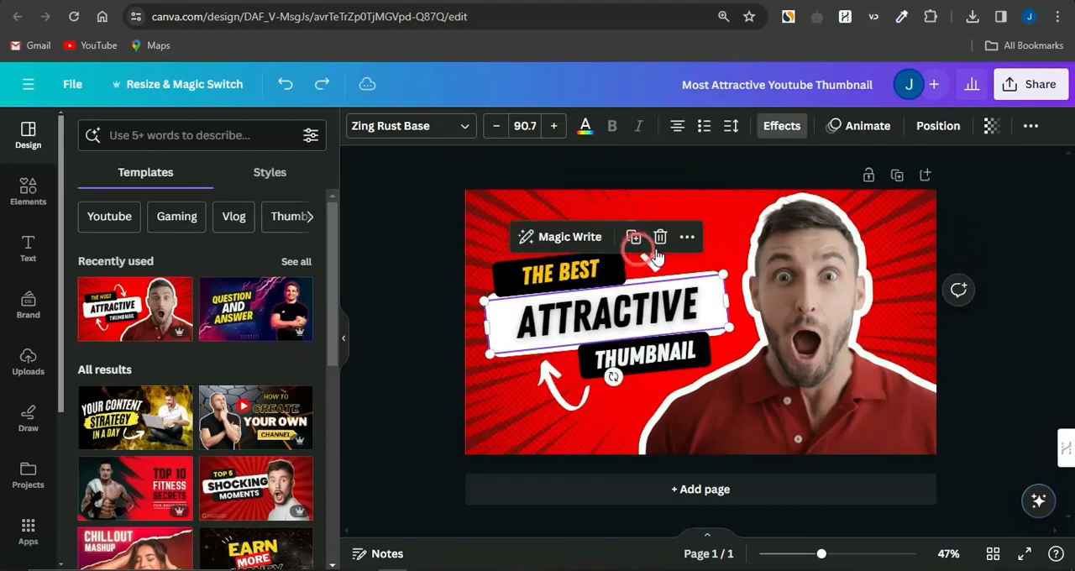
# Recolor both curved arrows around the title text black, using the default solid colors
pyautogui.click(636, 254)
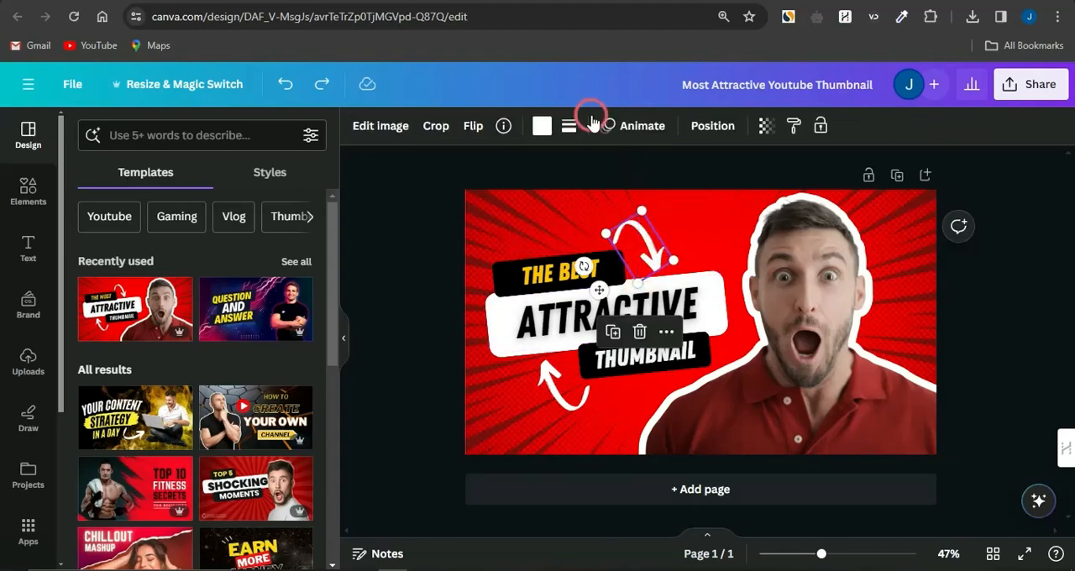
pyautogui.click(542, 126)
pyautogui.scroll(-3, 228, 428)
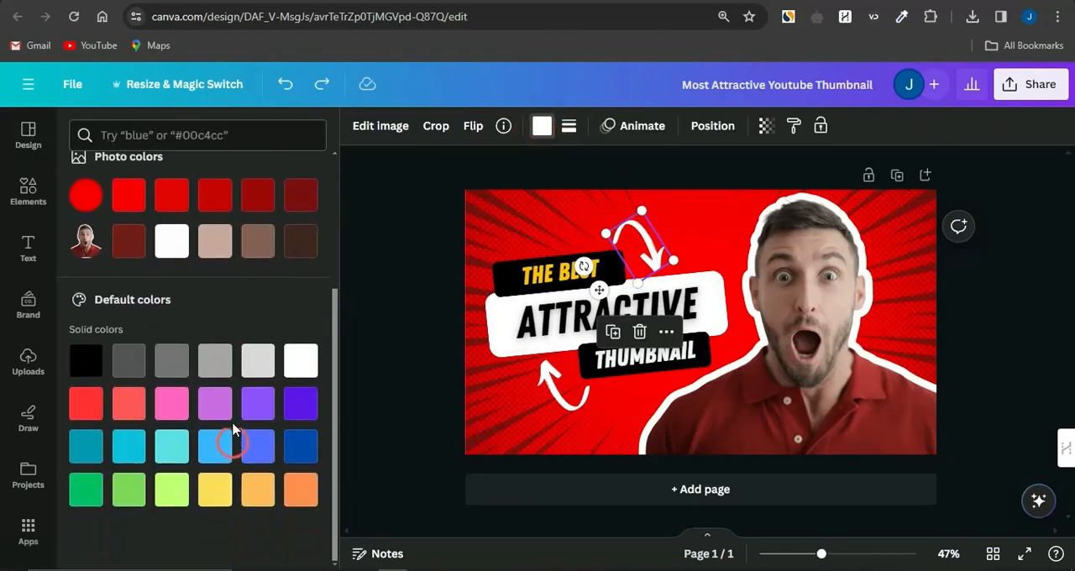
pyautogui.click(87, 362)
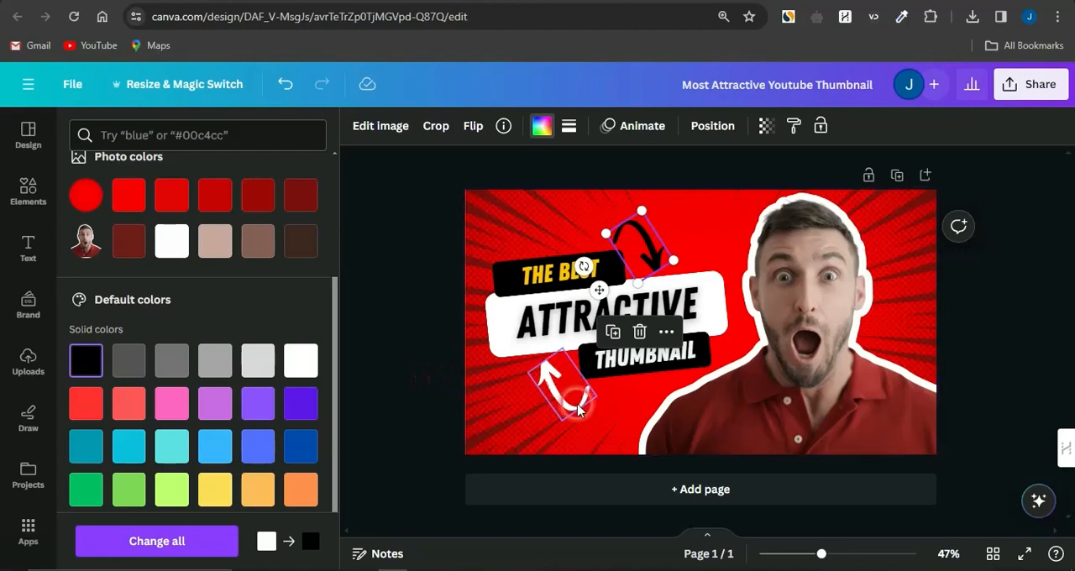
pyautogui.click(561, 392)
pyautogui.click(87, 363)
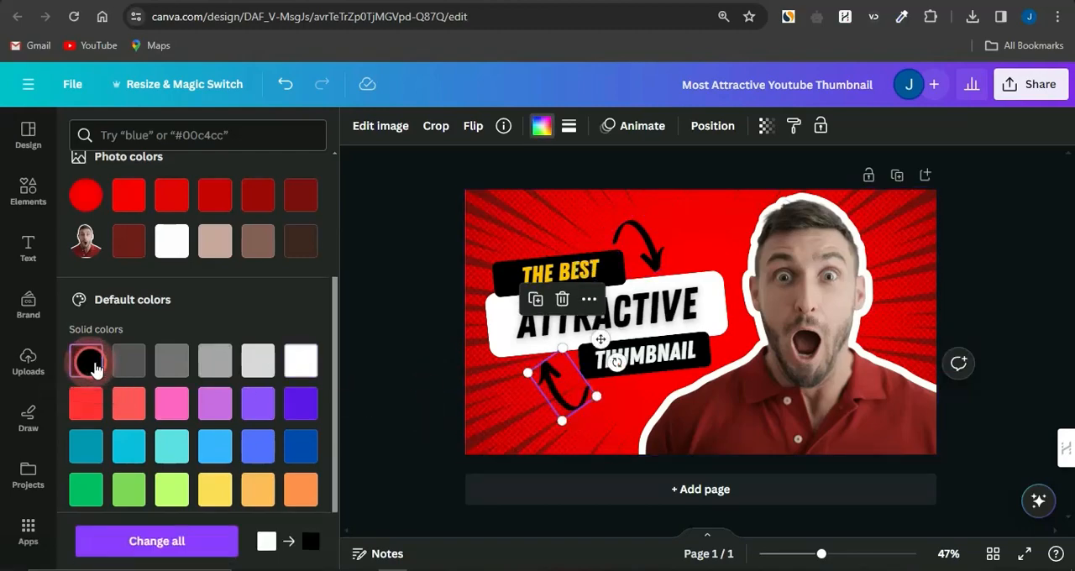
pyautogui.click(369, 405)
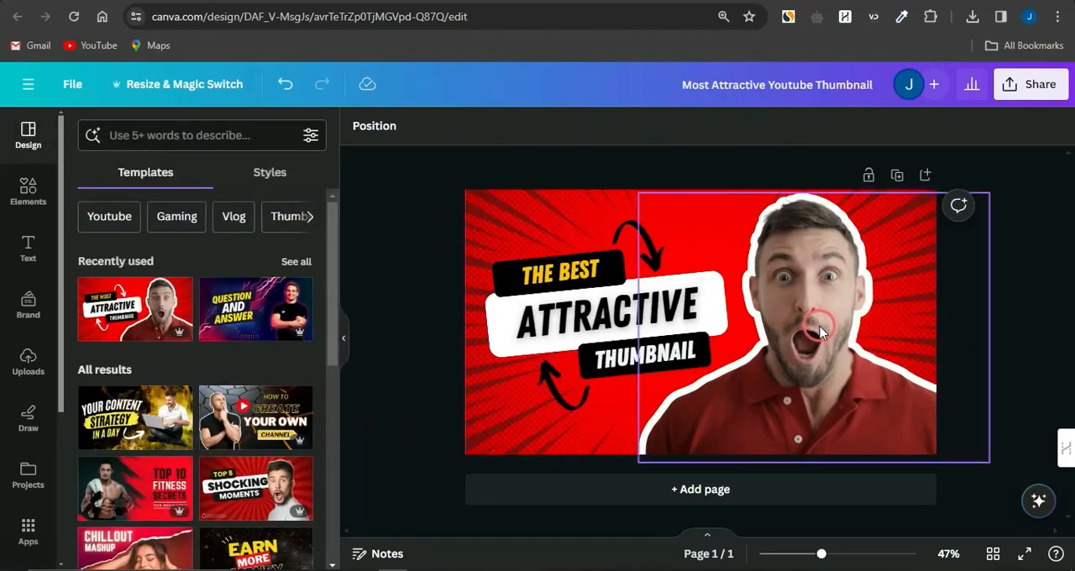
# Try moving the surprised man's photo on the thumbnail, undo the move and deselect the photo
pyautogui.moveTo(814, 324)
pyautogui.mouseDown()
pyautogui.moveTo(840, 324)
pyautogui.moveTo(764, 321)
pyautogui.moveTo(951, 331)
pyautogui.moveTo(1003, 209)
pyautogui.moveTo(961, 365)
pyautogui.moveTo(863, 376)
pyautogui.moveTo(840, 361)
pyautogui.moveTo(830, 330)
pyautogui.mouseUp()
pyautogui.hotkey('ctrl', 'z')
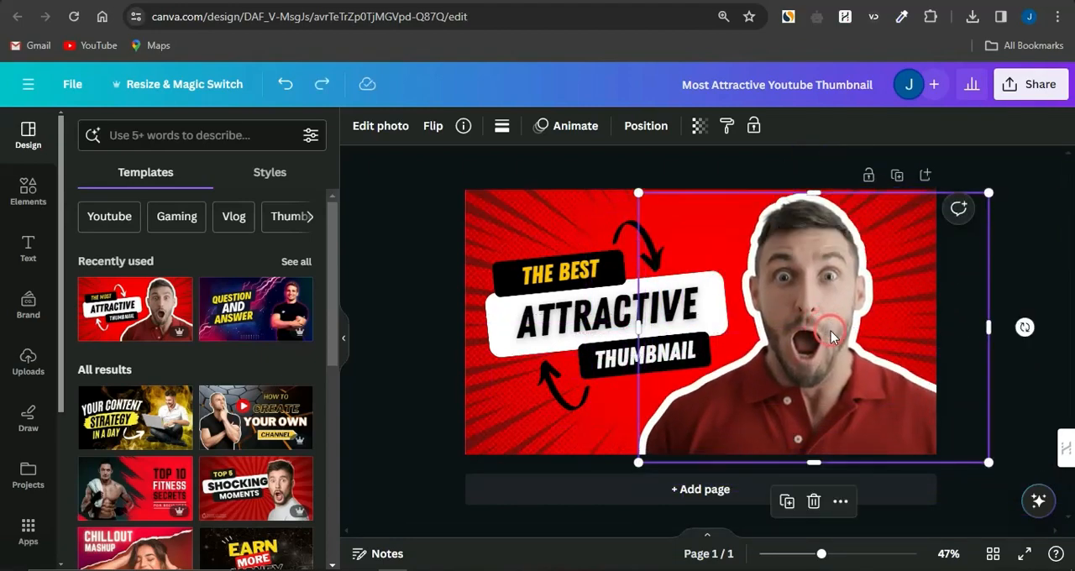
pyautogui.click(432, 275)
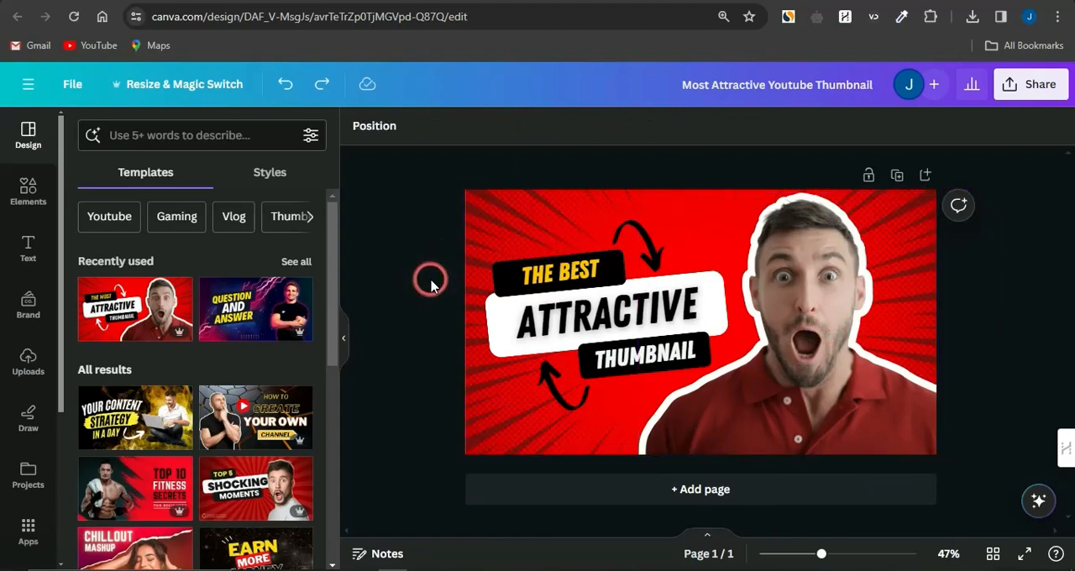
# View the design's download options and close them without downloading
pyautogui.click(1038, 84)
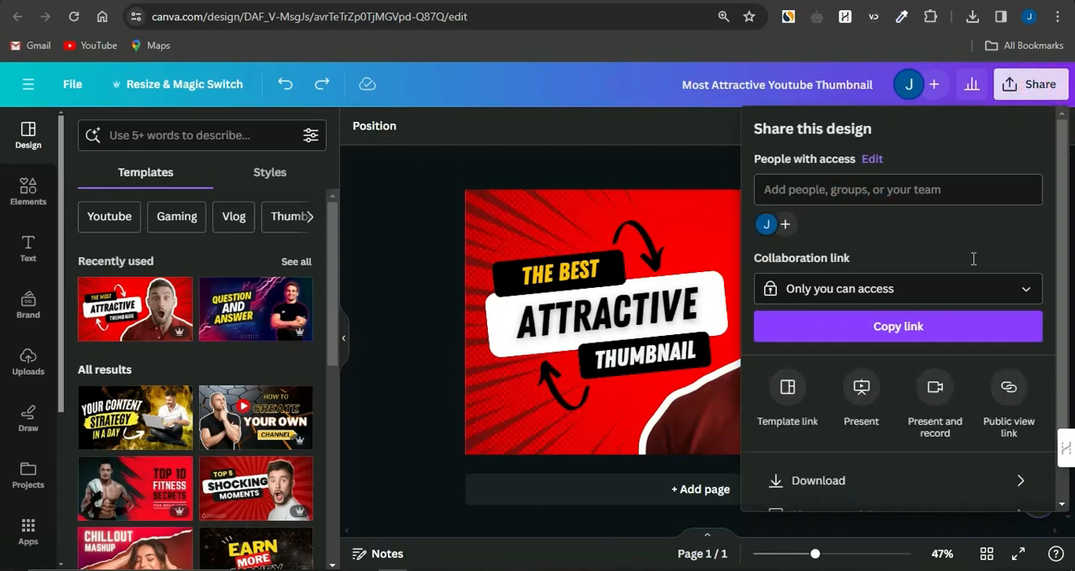
pyautogui.click(886, 475)
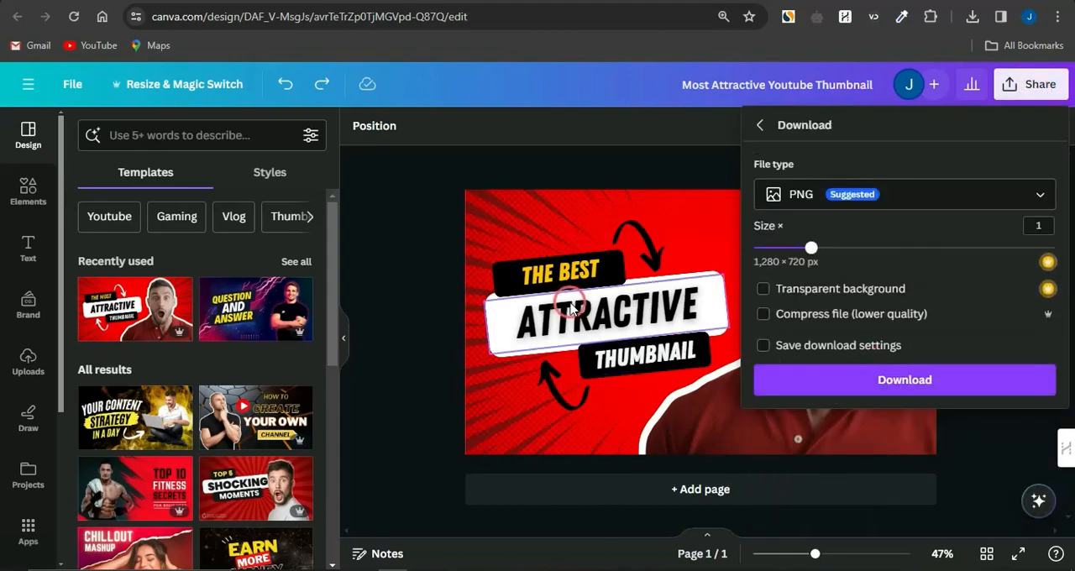
pyautogui.click(427, 255)
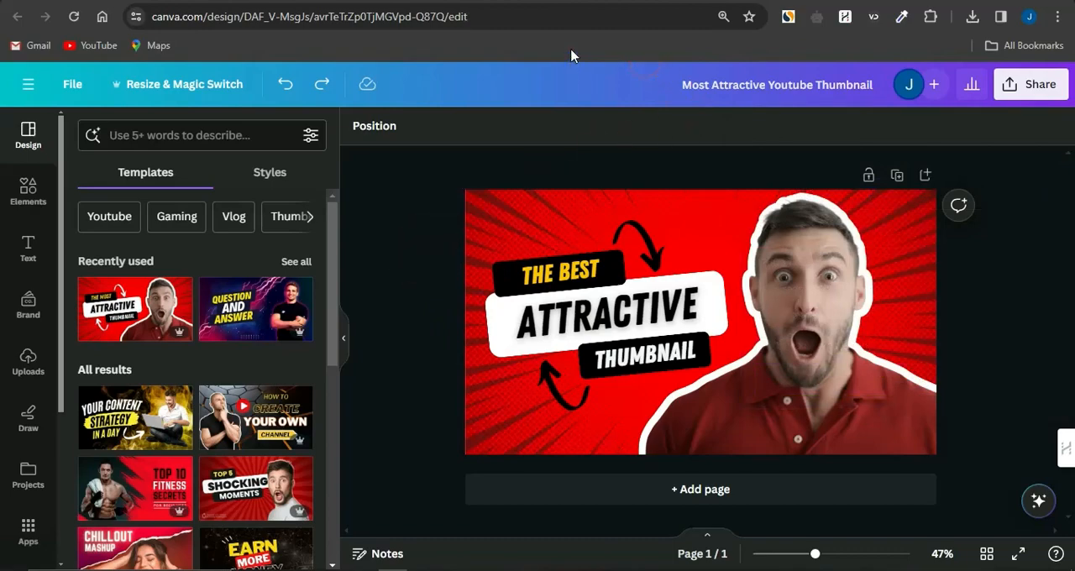
# Return to the YouTube Thumbnail template category, create a blank design from it and browse the suggested templates
pyautogui.click(483, 1)
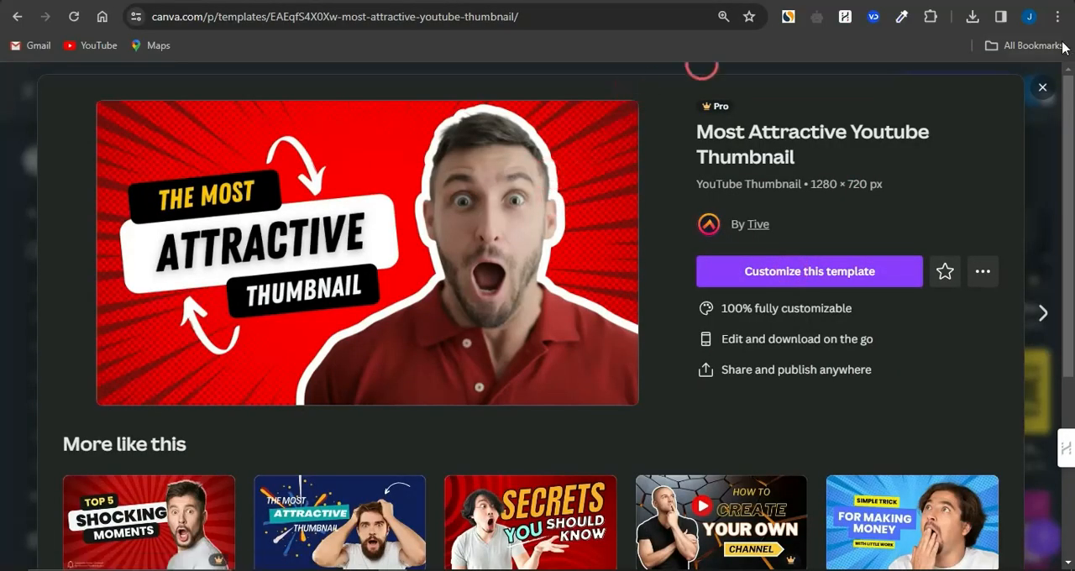
pyautogui.click(1043, 87)
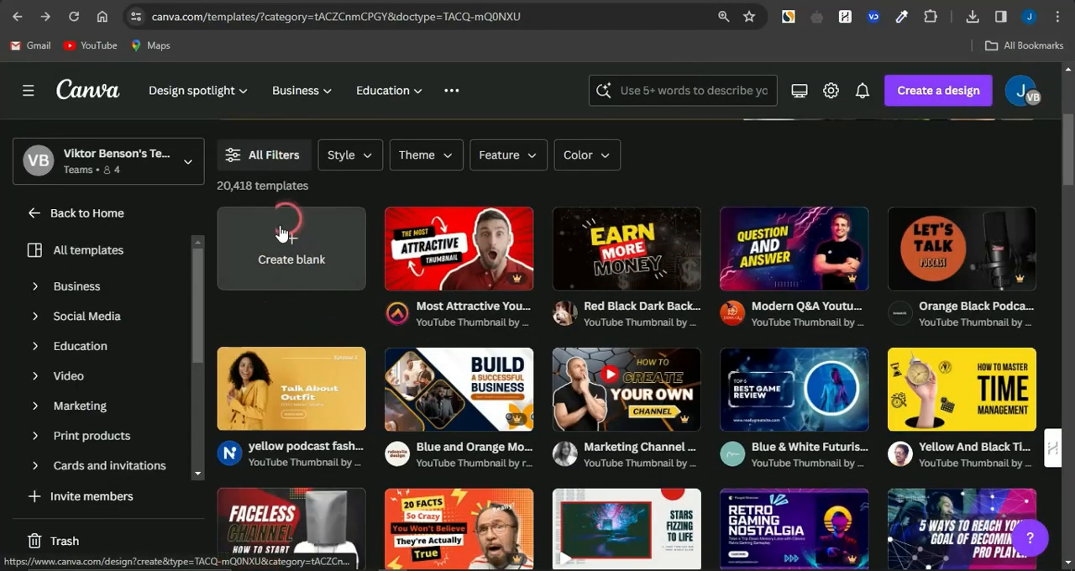
pyautogui.click(292, 256)
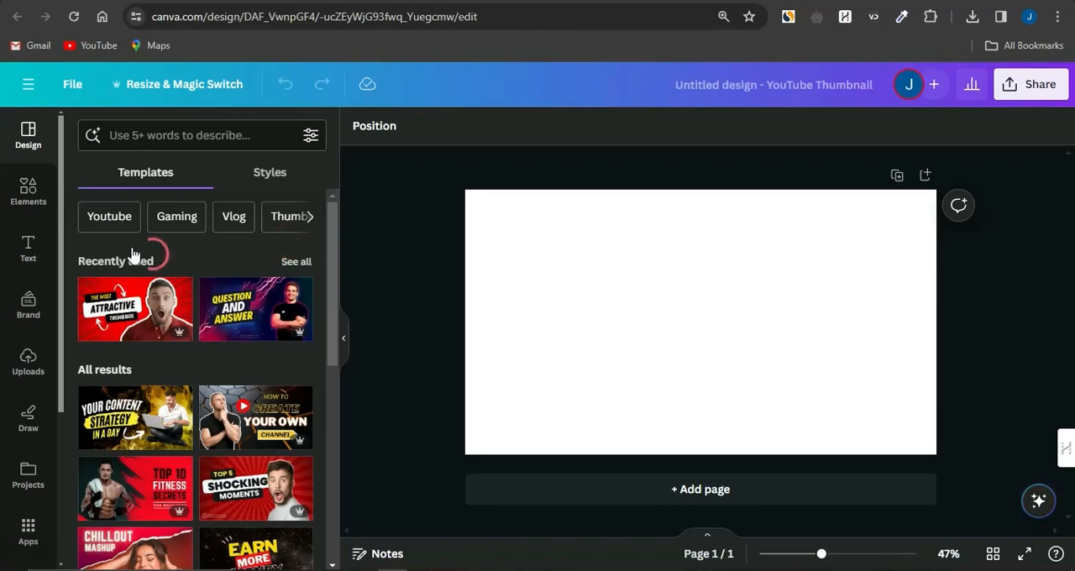
pyautogui.scroll(-4, 224, 461)
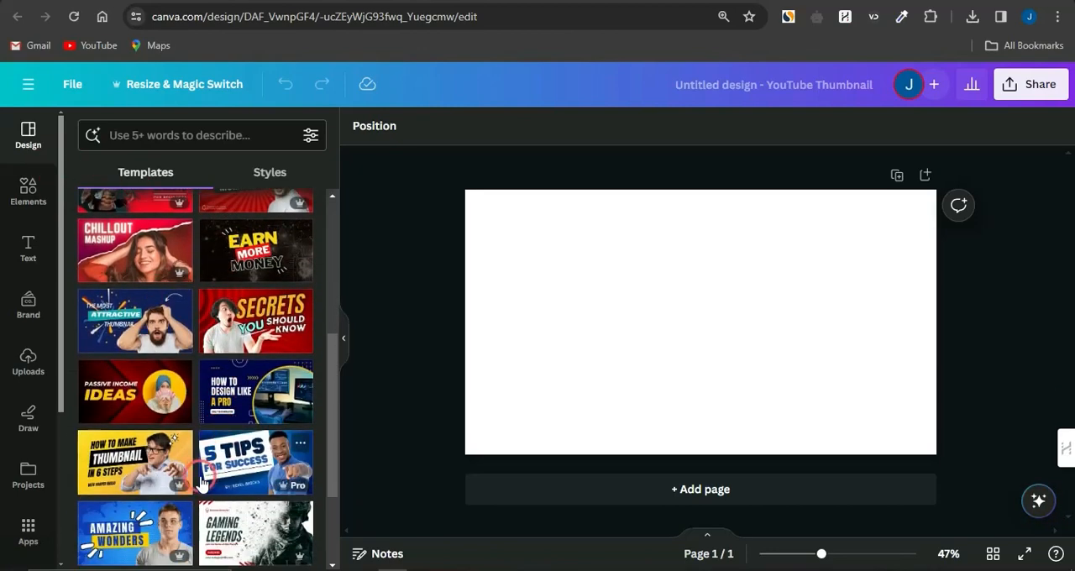
pyautogui.scroll(5, 202, 483)
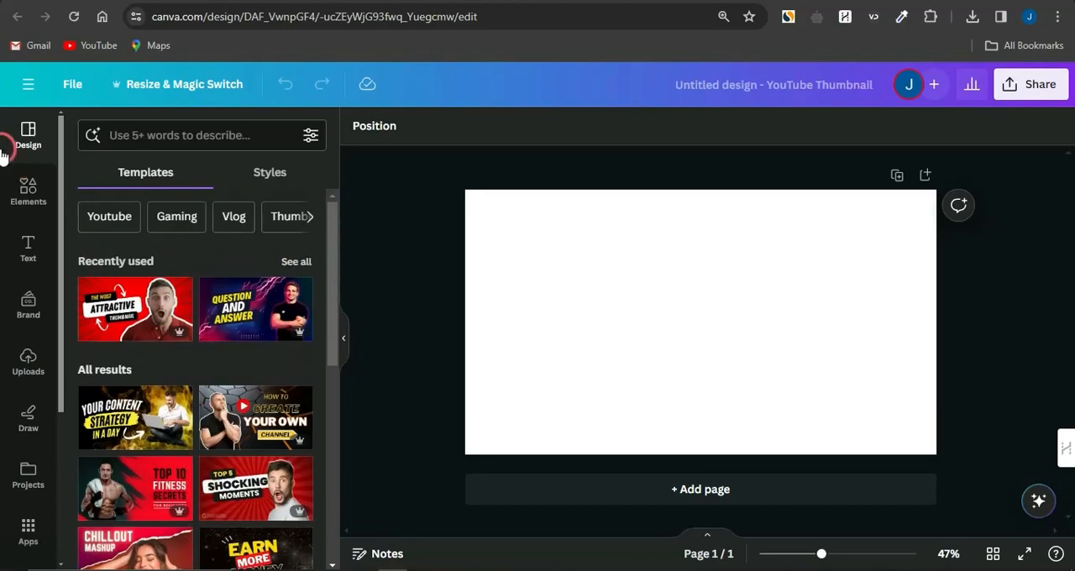
# Search the elements for T-SHIRTS and look through the results by type, including the full set of graphics
pyautogui.click(28, 191)
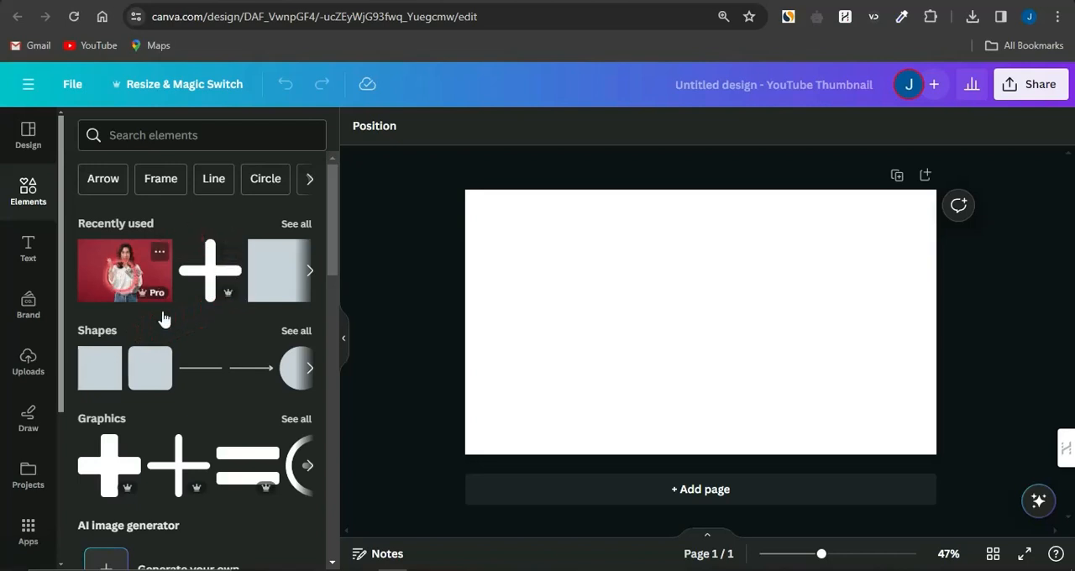
pyautogui.click(169, 138)
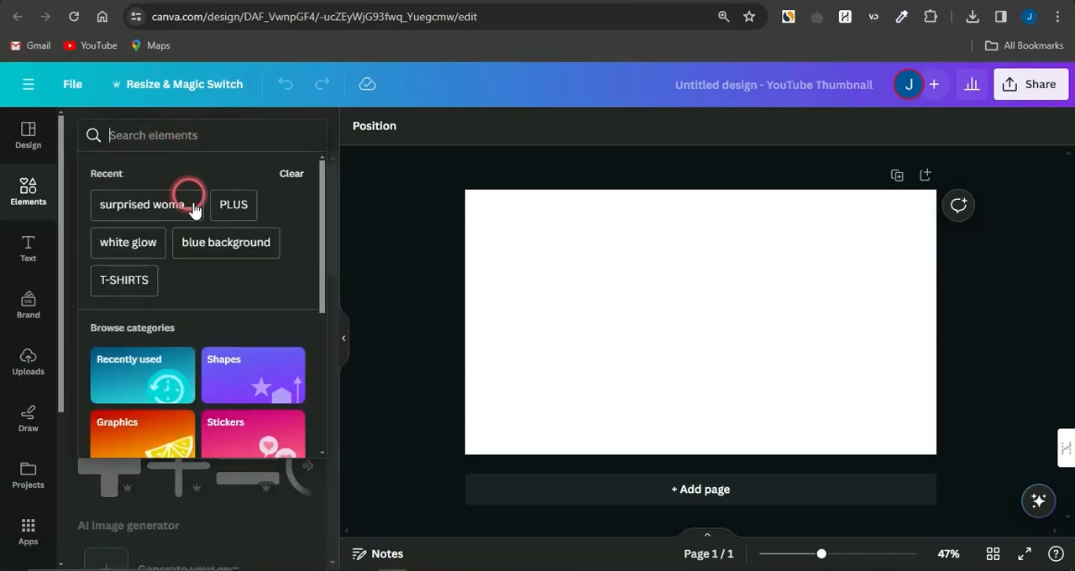
pyautogui.click(134, 280)
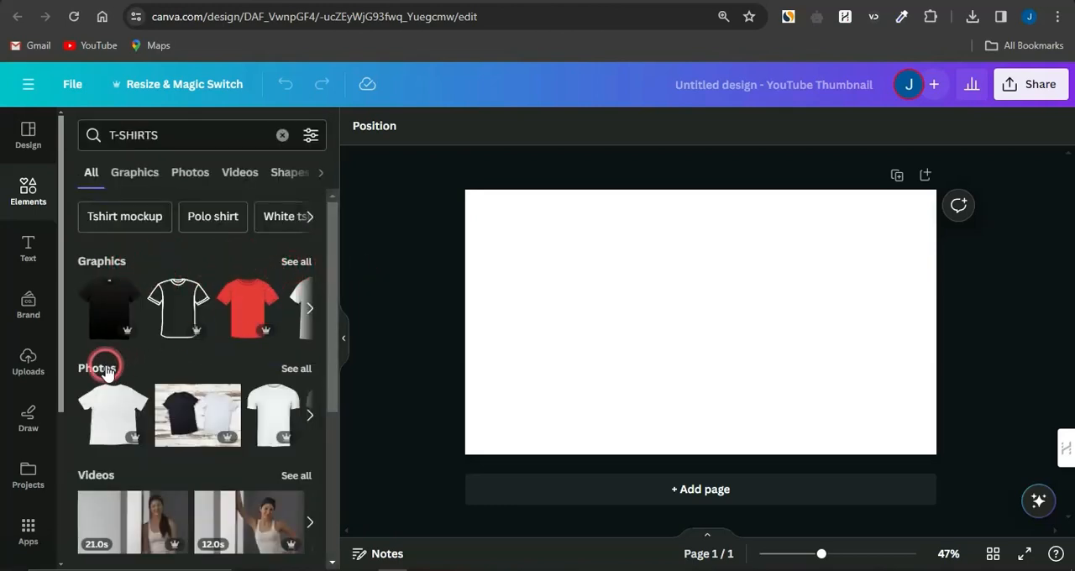
pyautogui.scroll(-2, 273, 435)
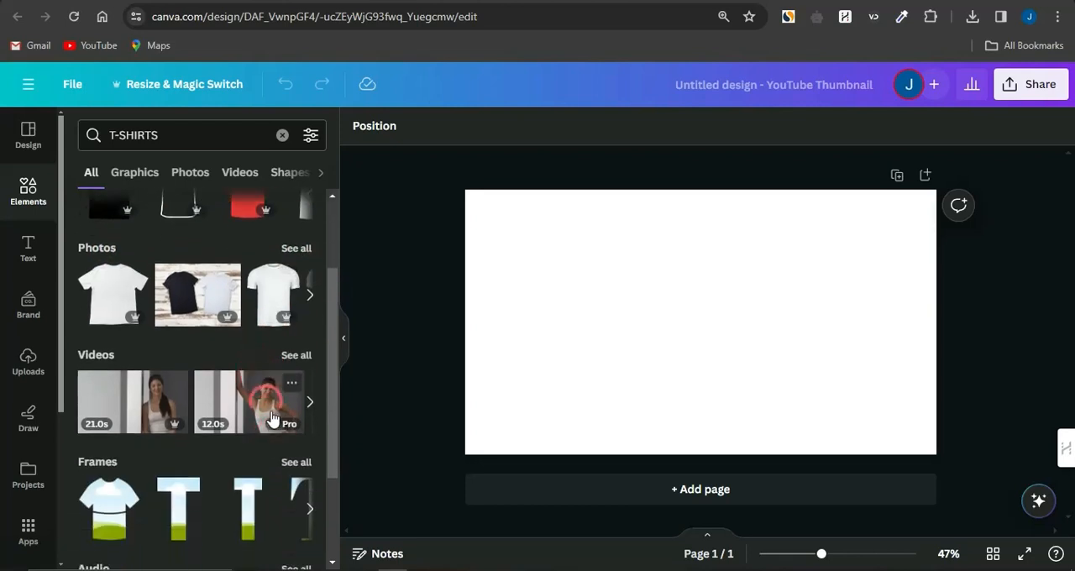
pyautogui.scroll(-3, 267, 410)
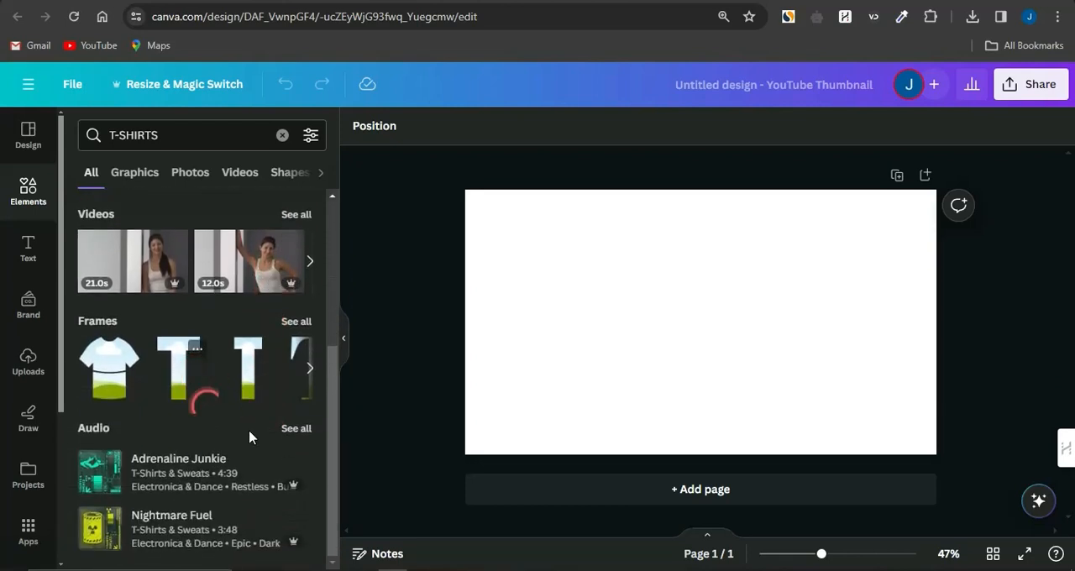
pyautogui.scroll(4, 265, 424)
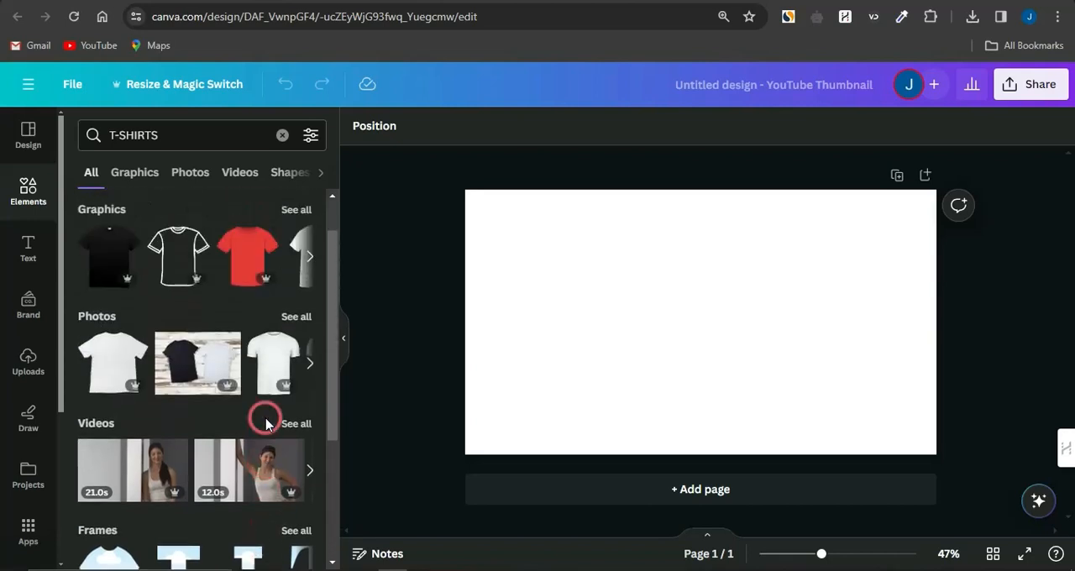
pyautogui.scroll(1, 265, 424)
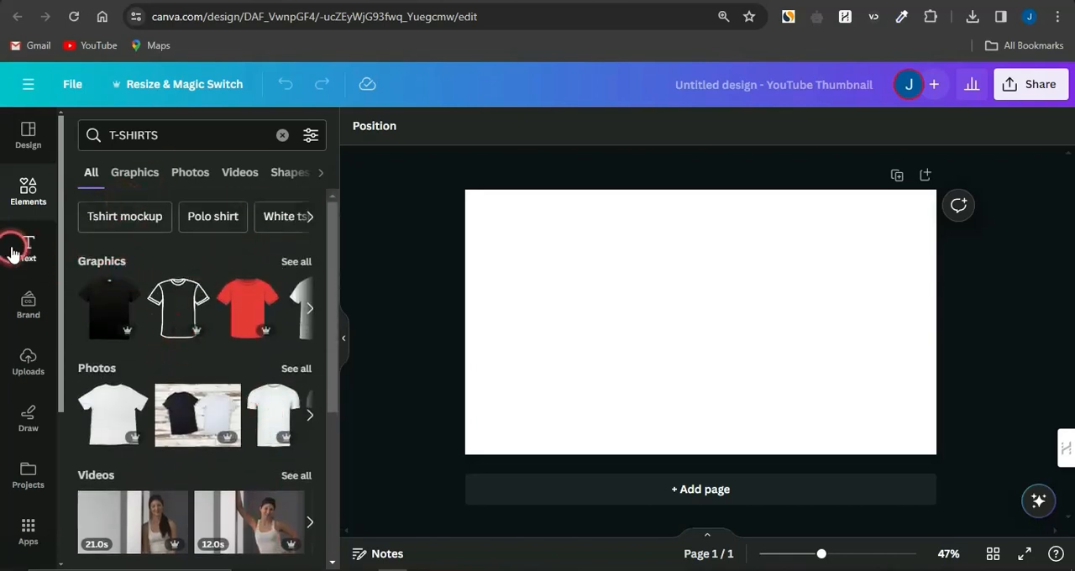
pyautogui.click(296, 261)
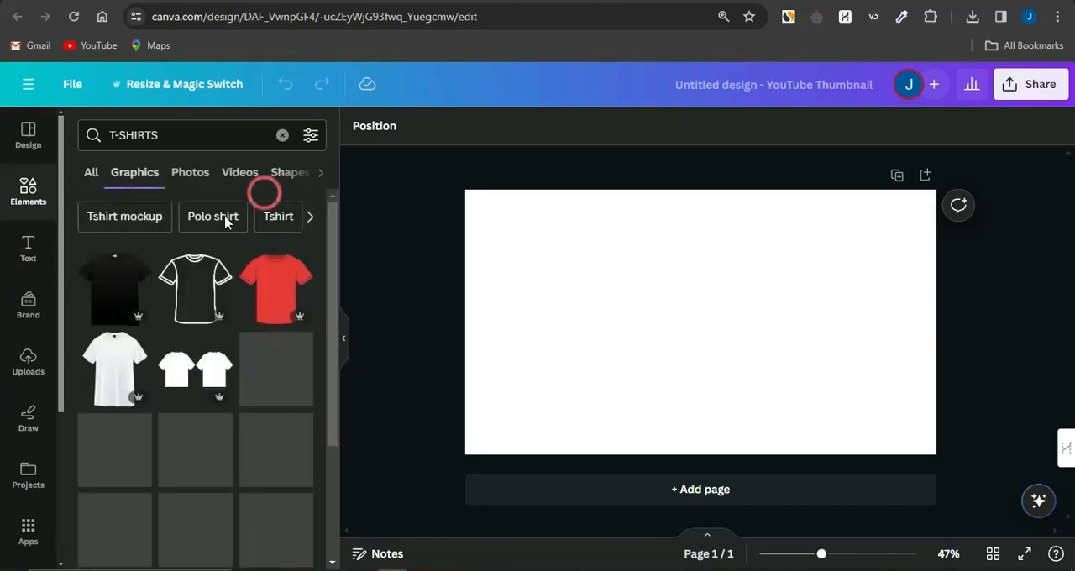
pyautogui.scroll(-3, 216, 472)
pyautogui.scroll(3, 256, 327)
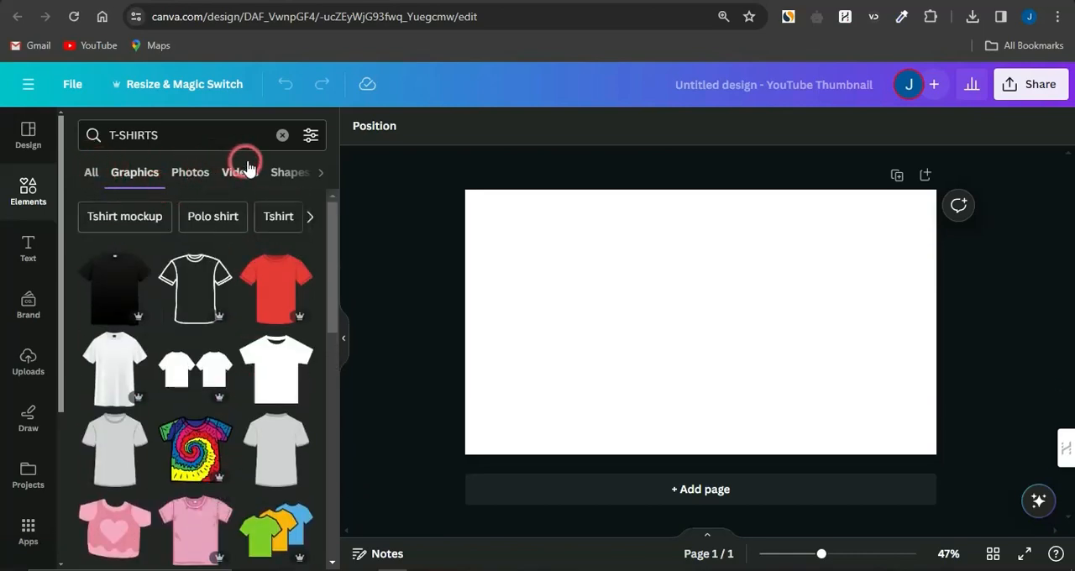
# Look over the default text styles and the Brand Kit sections for logos, colors, fonts and brand voice
pyautogui.click(31, 247)
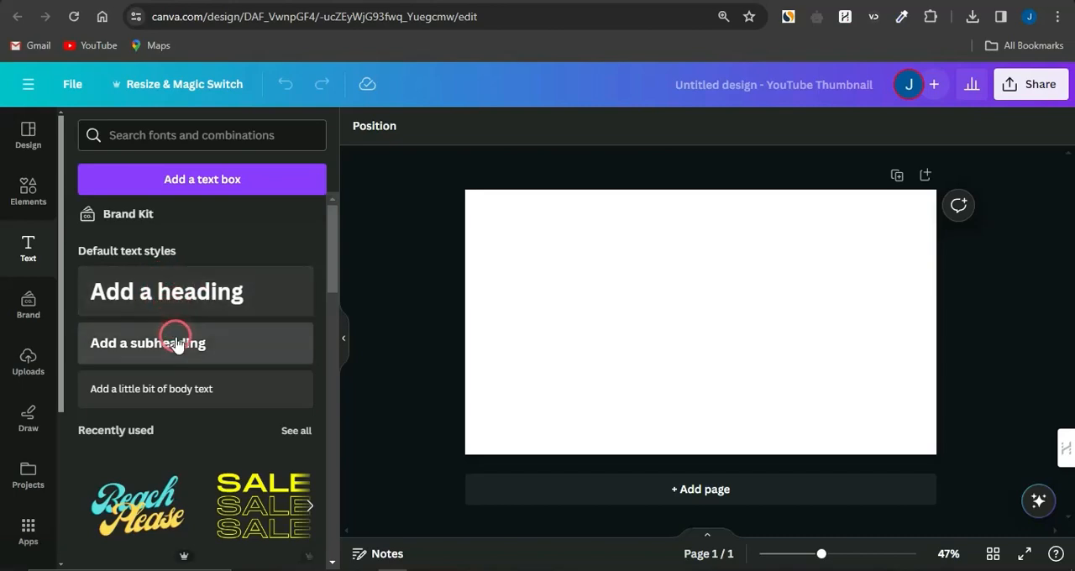
pyautogui.click(24, 312)
pyautogui.scroll(-2, 177, 401)
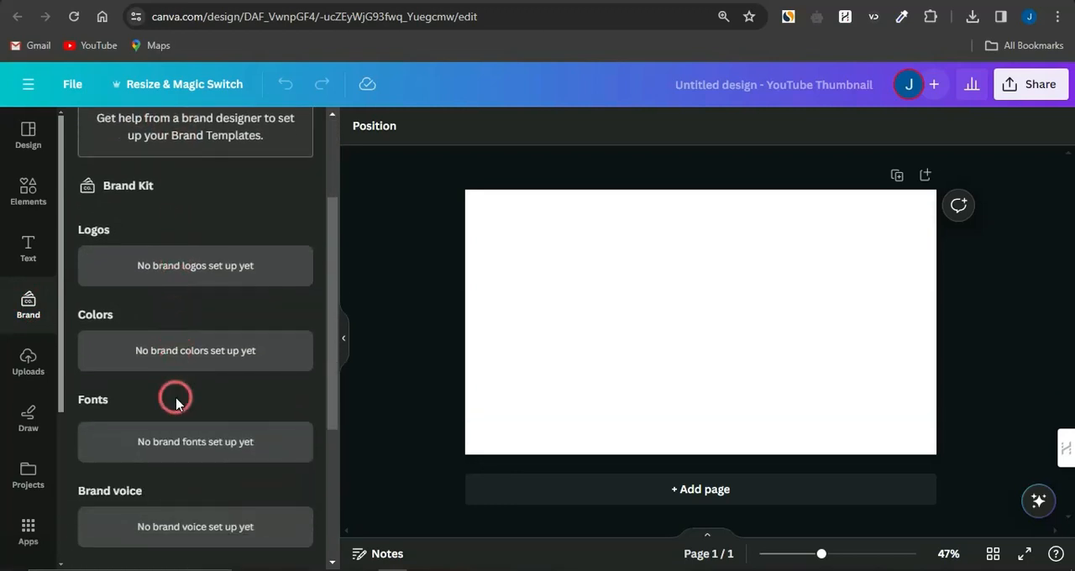
pyautogui.scroll(-1, 168, 361)
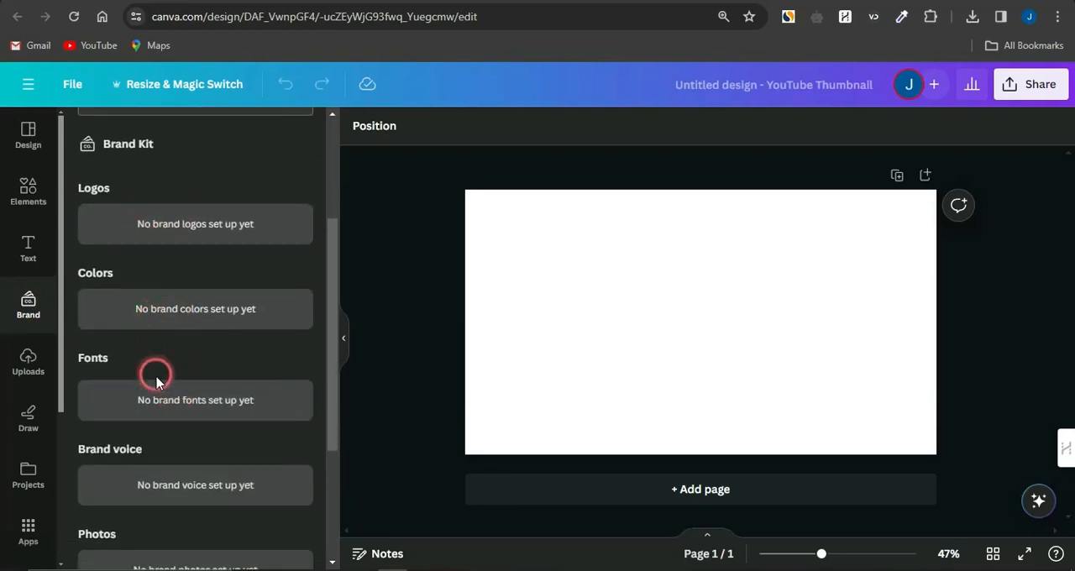
# View the uploaded images, open the file picker for uploading files and close it without choosing one
pyautogui.click(31, 374)
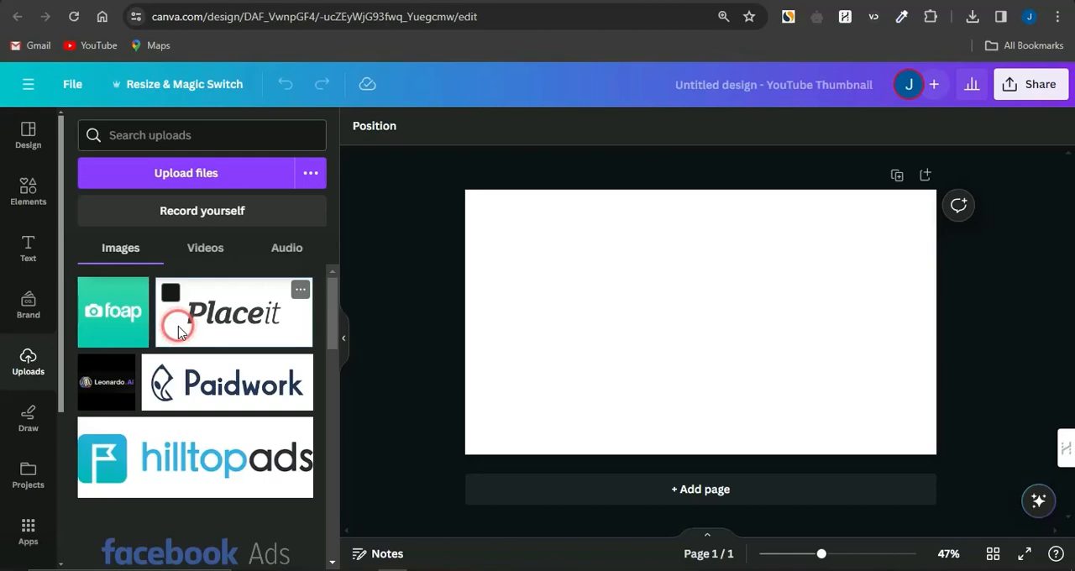
pyautogui.click(180, 176)
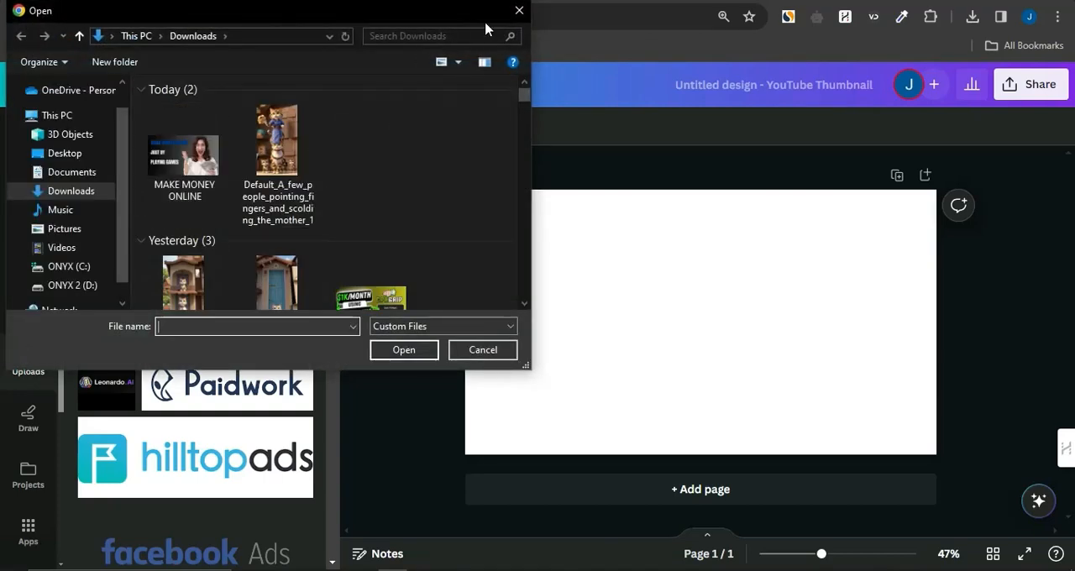
pyautogui.click(520, 14)
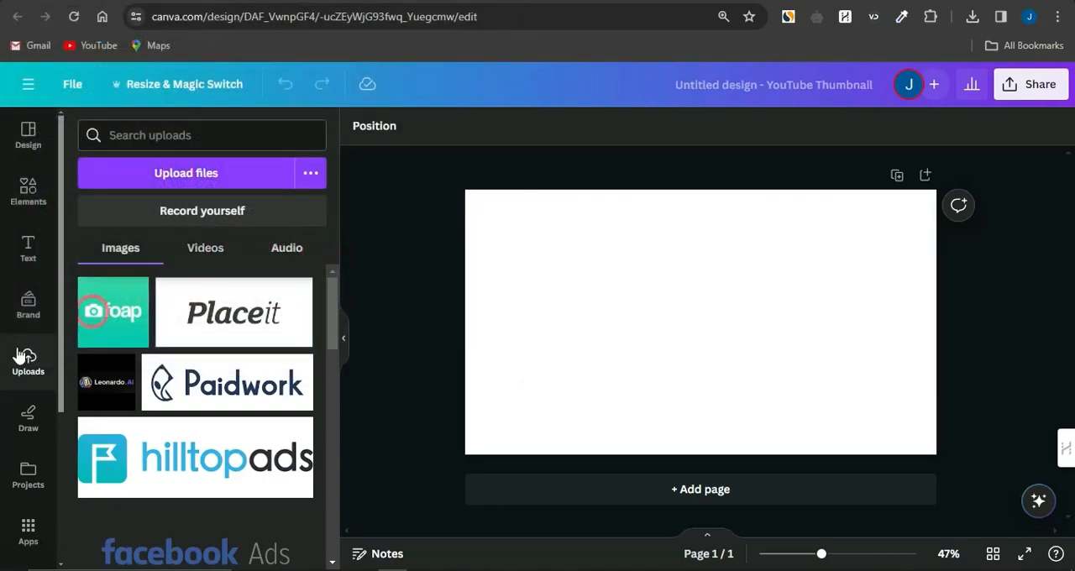
# Draw test strokes on the blank page with the blue pen and undo them
pyautogui.click(27, 418)
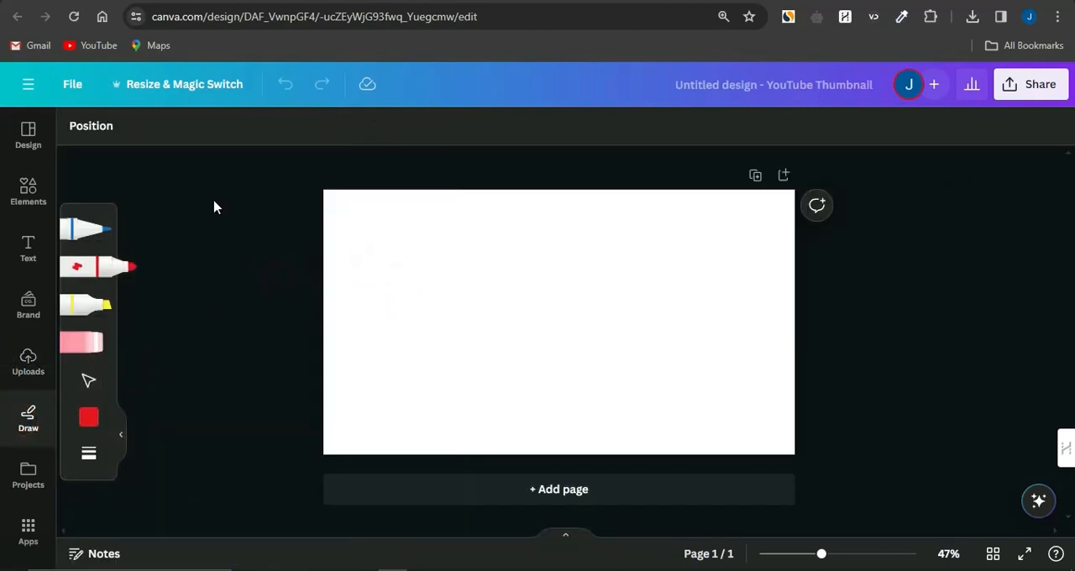
pyautogui.click(88, 225)
pyautogui.moveTo(463, 248); pyautogui.dragTo(495, 245)
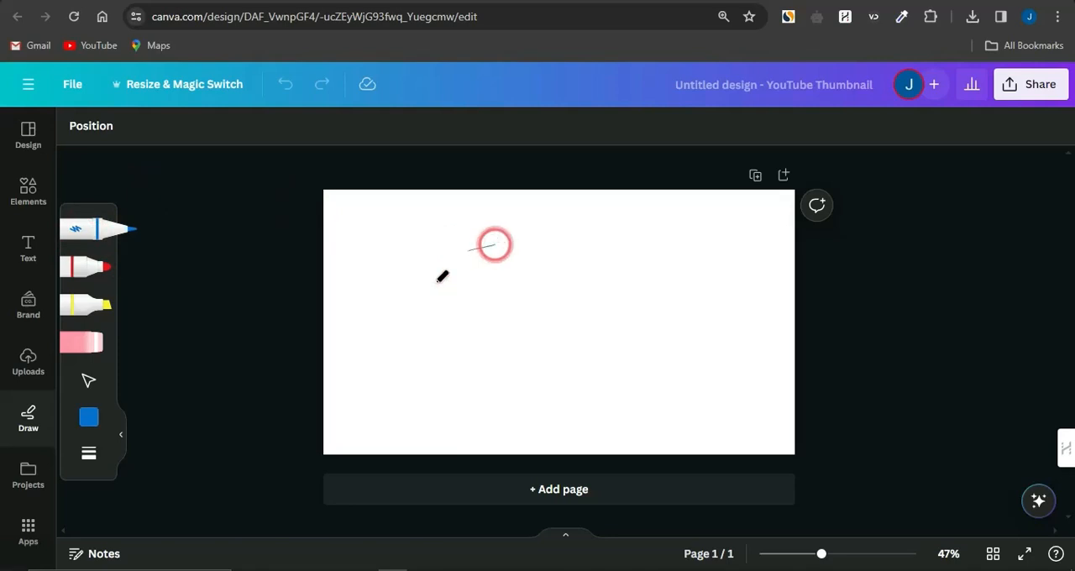
pyautogui.moveTo(437, 281)
pyautogui.mouseDown()
pyautogui.moveTo(599, 406)
pyautogui.moveTo(600, 210)
pyautogui.moveTo(483, 223)
pyautogui.moveTo(554, 255)
pyautogui.moveTo(548, 303)
pyautogui.moveTo(567, 244)
pyautogui.moveTo(598, 255)
pyautogui.moveTo(462, 328)
pyautogui.mouseUp()
pyautogui.hotkey('ctrl', 'z')
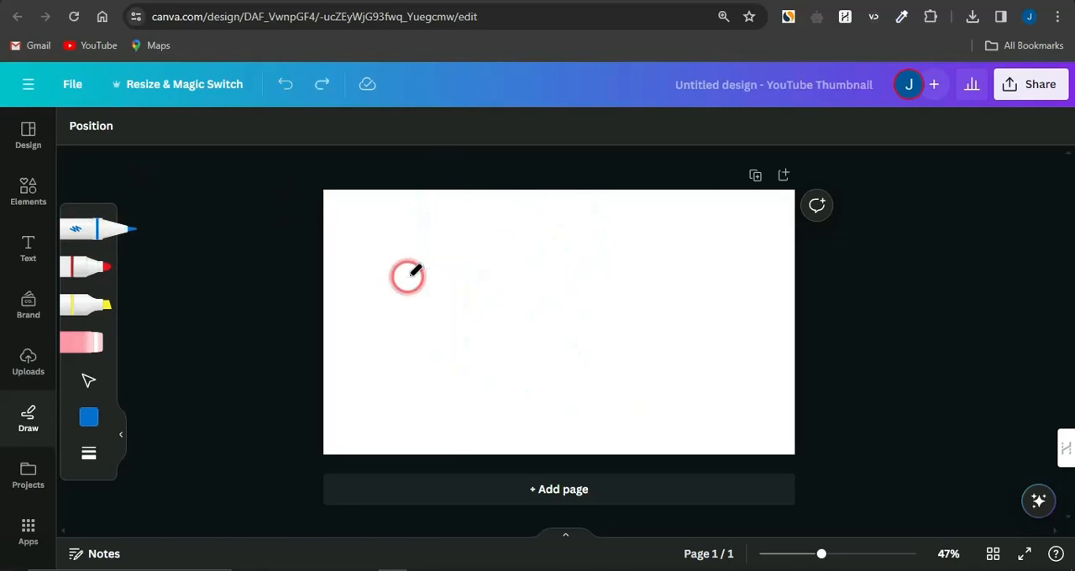
# Look over the Projects and Apps sections, and switch to YouTube to examine the OJ Marketing channel's video thumbnails
pyautogui.click(29, 473)
pyautogui.click(29, 531)
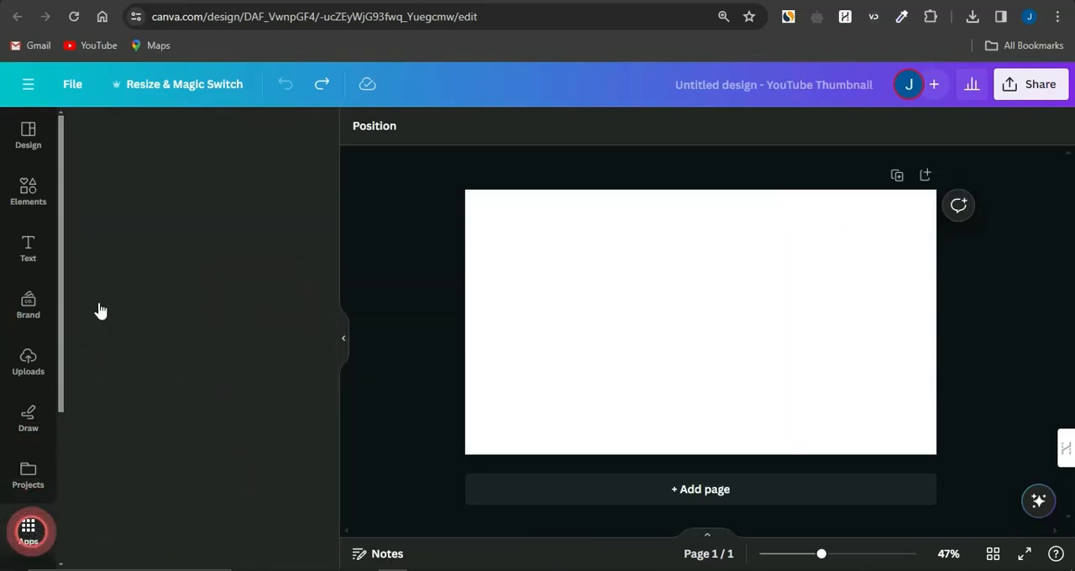
pyautogui.click(32, 192)
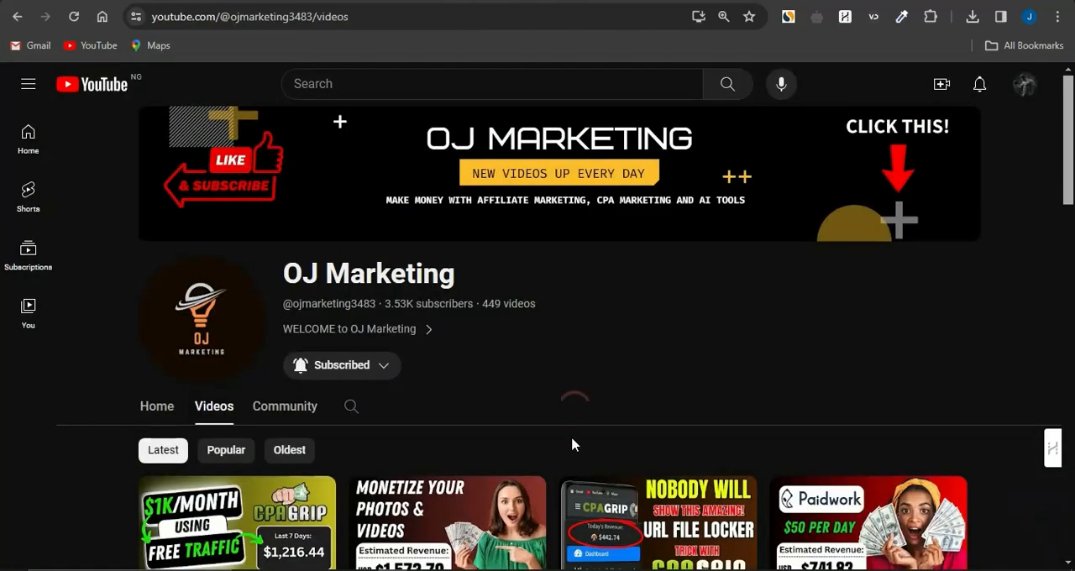
pyautogui.scroll(-2, 572, 439)
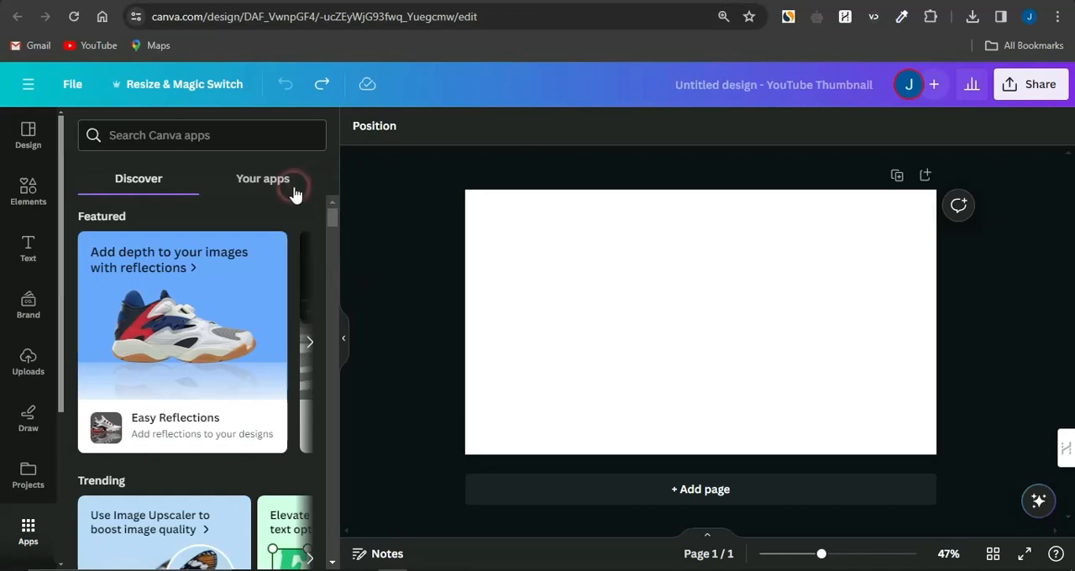
# Try black, red and dark blue as the page's background color and settle on the solid violet
pyautogui.click(504, 248)
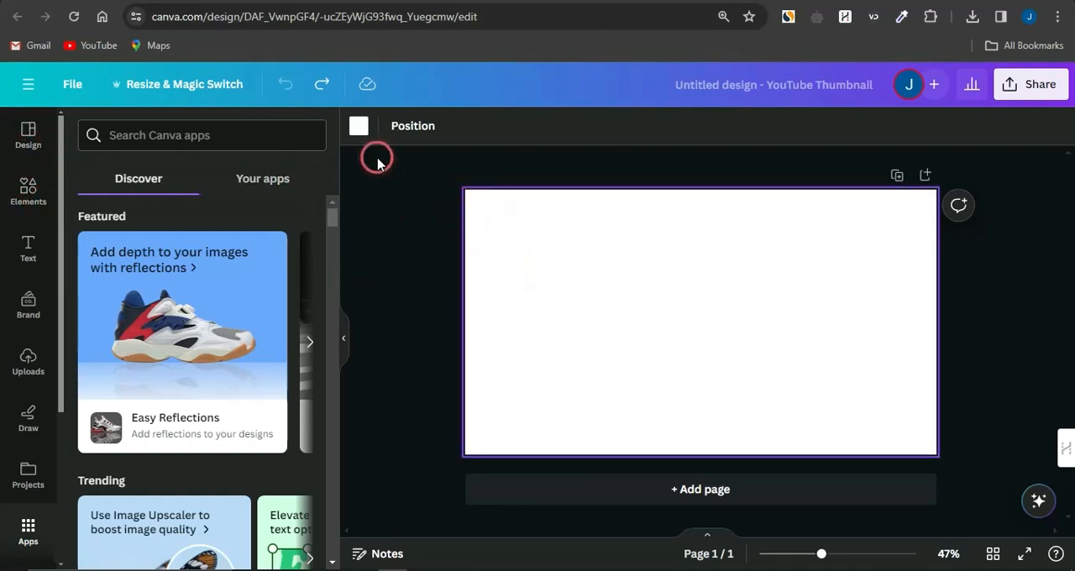
pyautogui.click(360, 126)
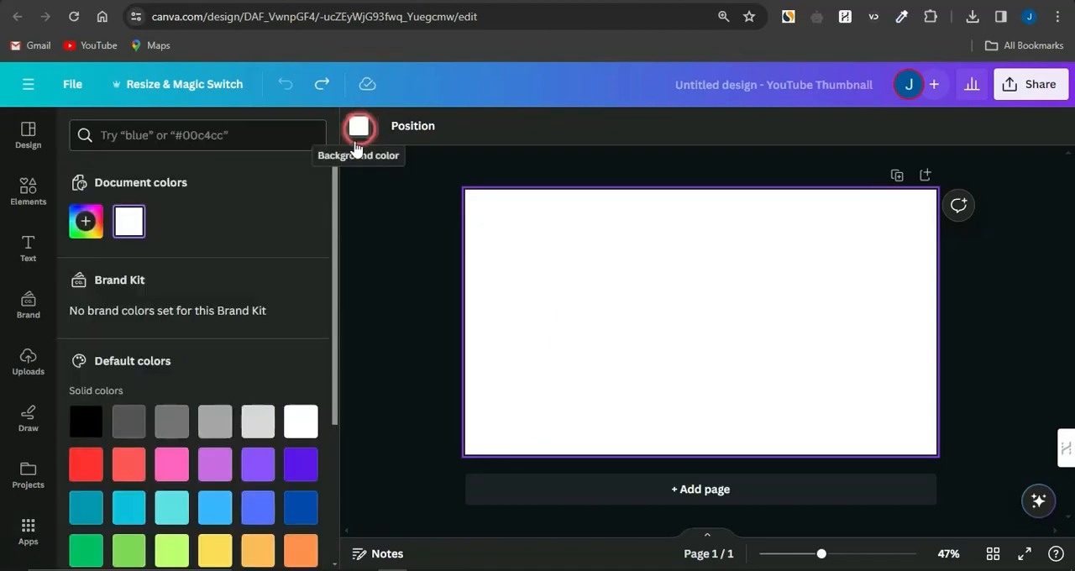
pyautogui.scroll(-2, 124, 363)
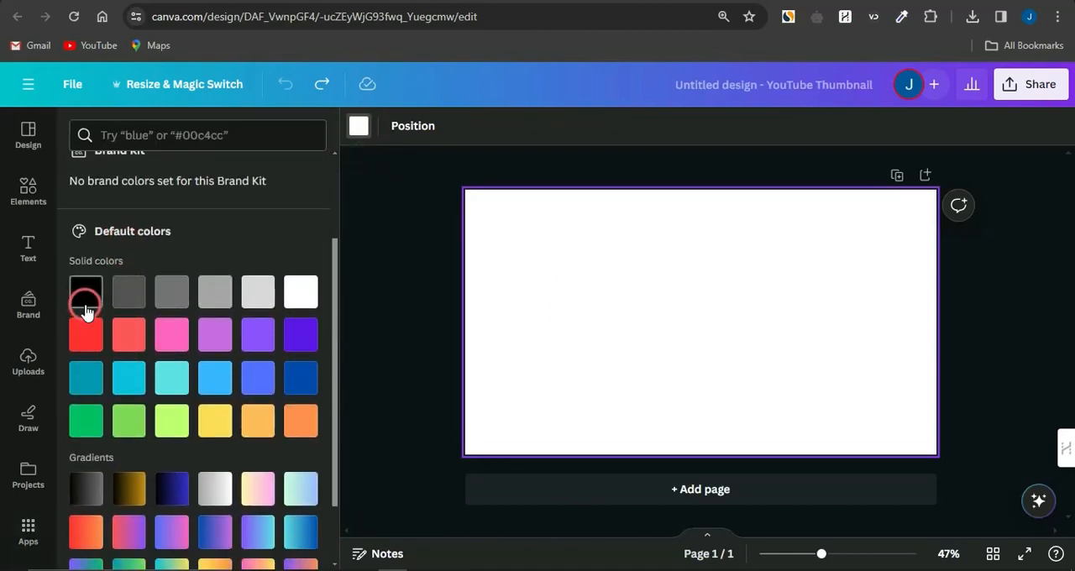
pyautogui.click(85, 309)
pyautogui.click(91, 346)
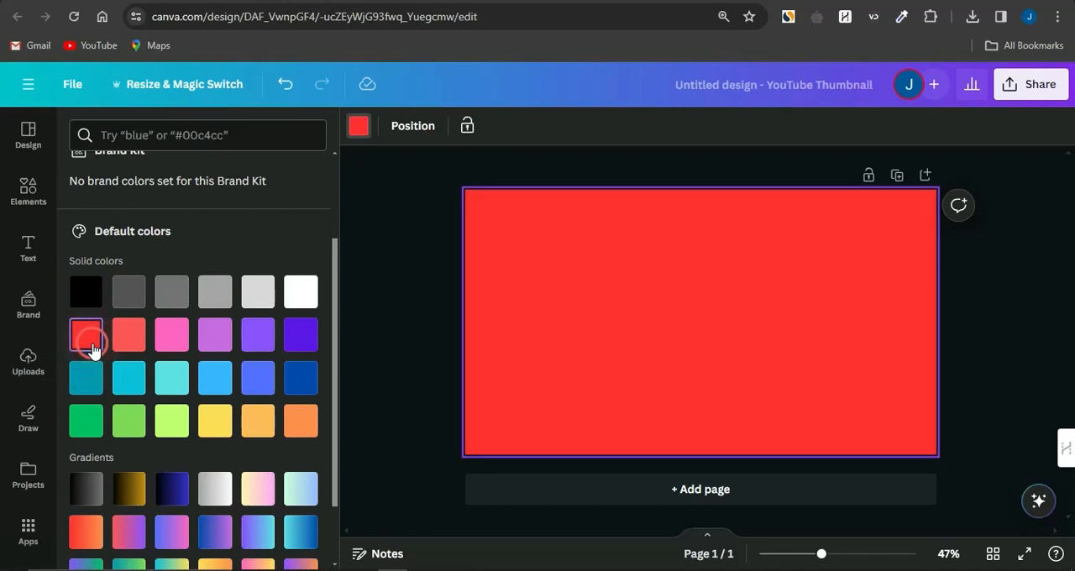
pyautogui.click(309, 371)
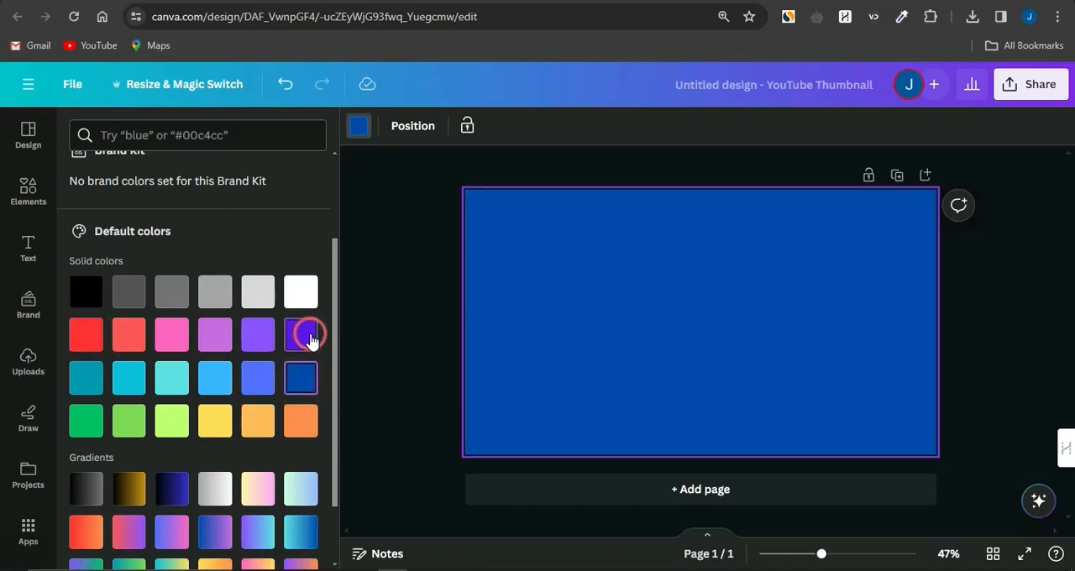
pyautogui.click(310, 338)
pyautogui.click(363, 290)
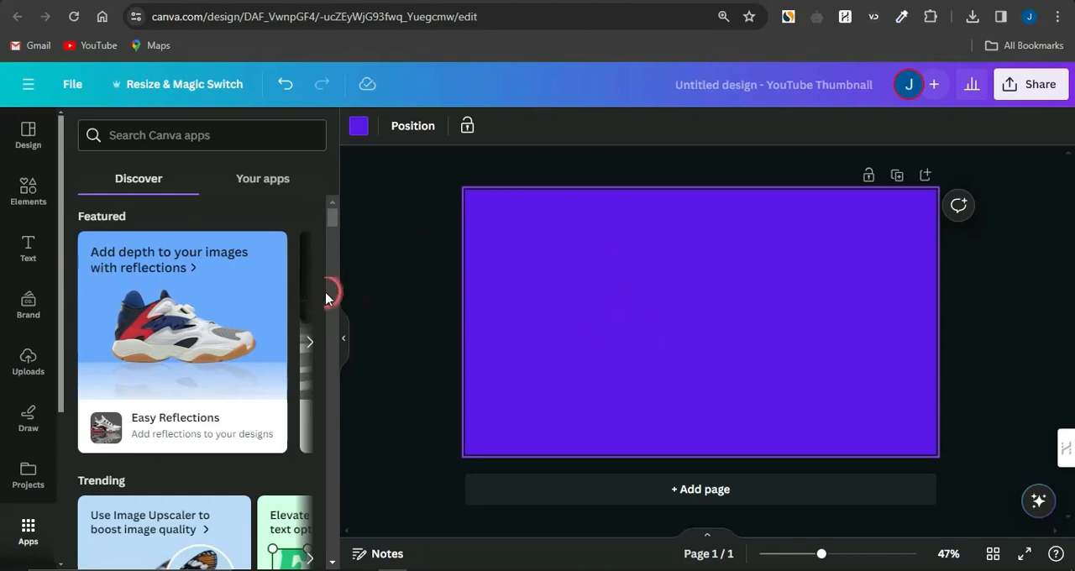
# Add a heading to the page and replace its placeholder text with MONETIZE
pyautogui.click(25, 193)
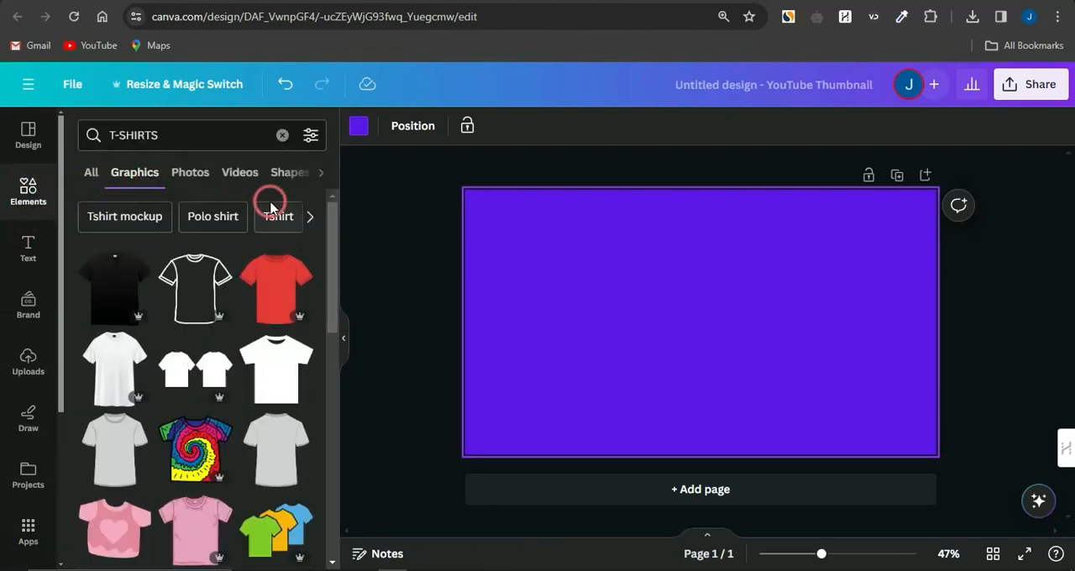
pyautogui.click(25, 251)
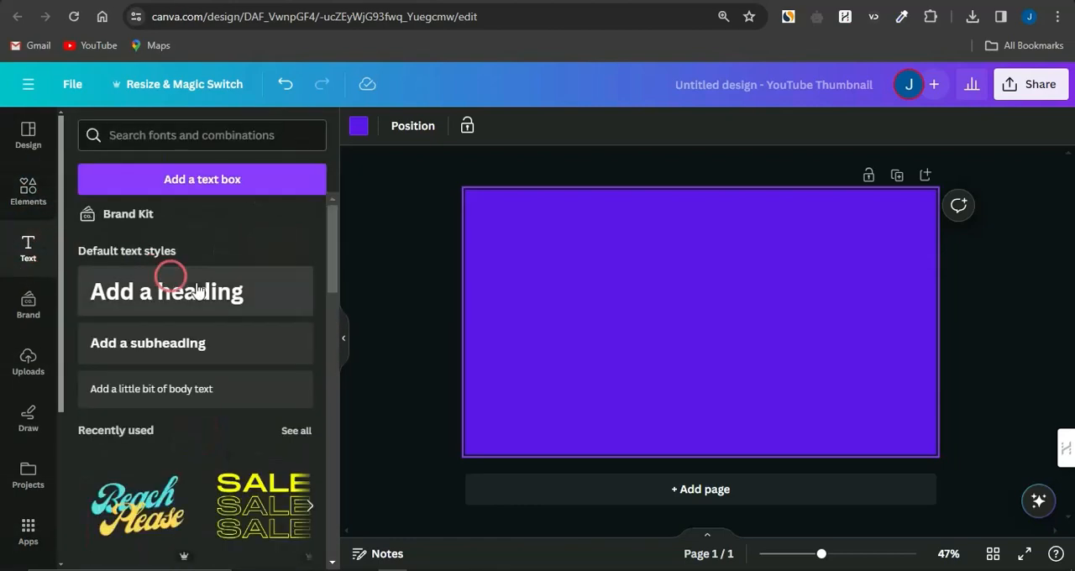
pyautogui.click(222, 290)
pyautogui.click(715, 327)
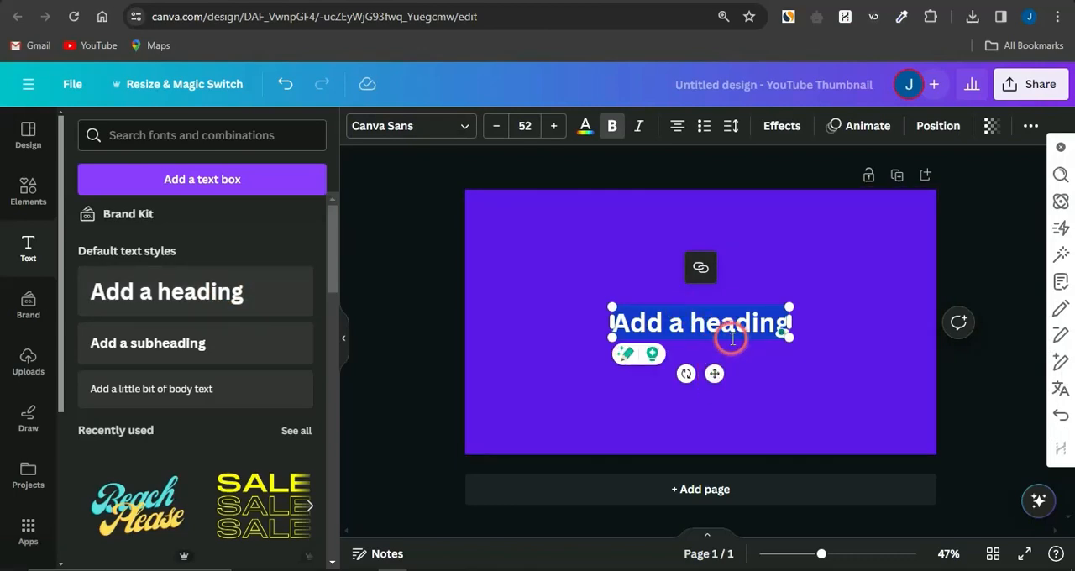
pyautogui.write('MONETIZE')
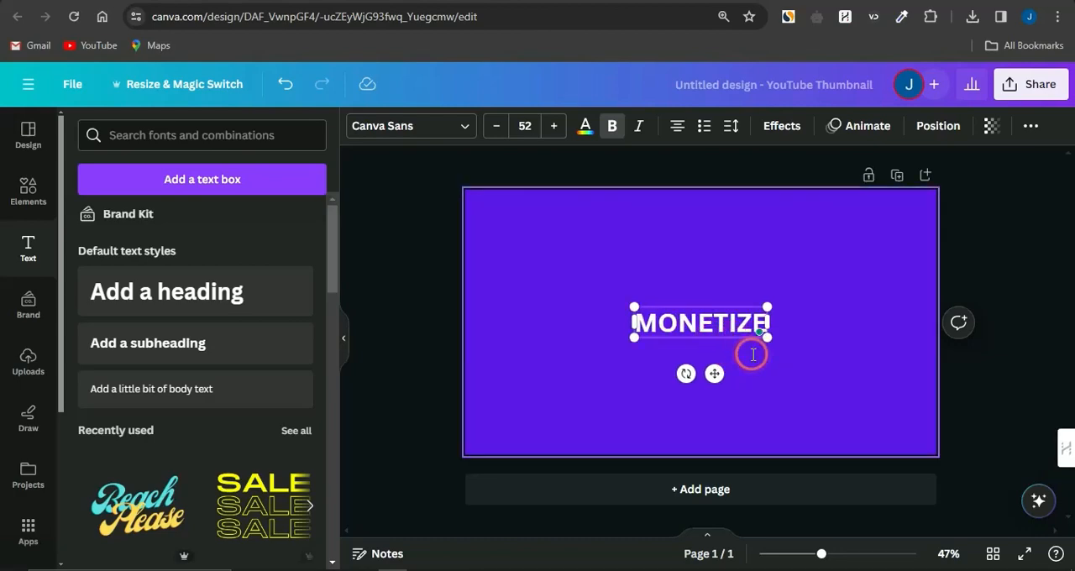
# Change the MONETIZE heading's font to Anton and enlarge the text to size 107
pyautogui.hotkey('ctrl', 'a')
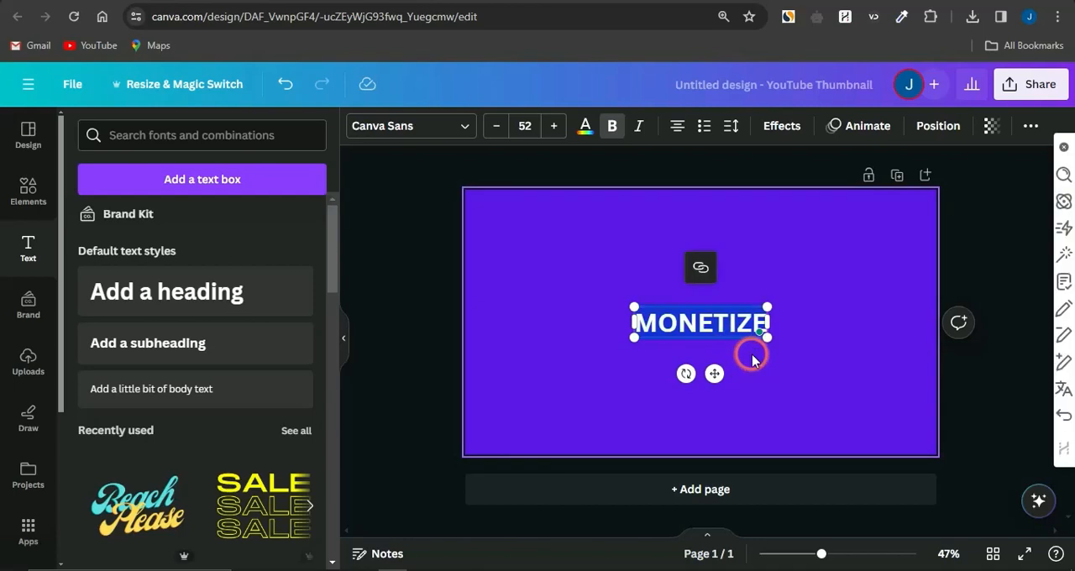
pyautogui.click(450, 124)
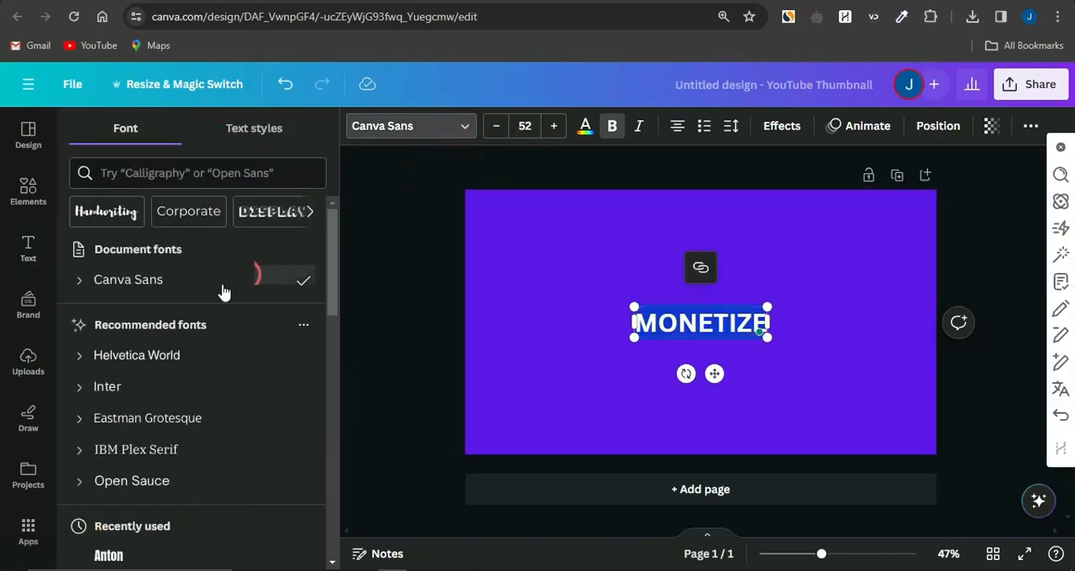
pyautogui.scroll(-3, 157, 453)
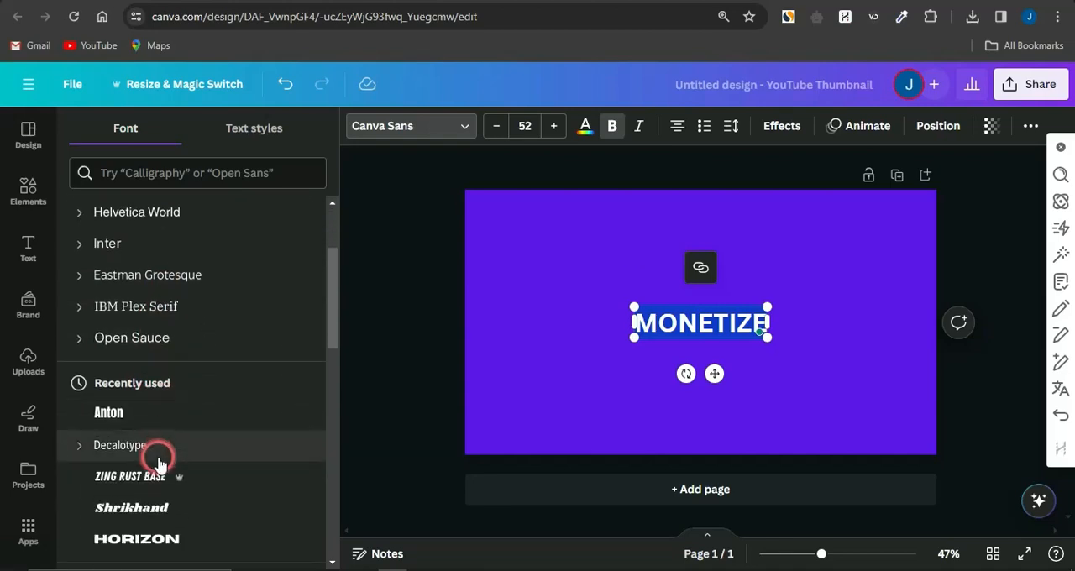
pyautogui.click(132, 410)
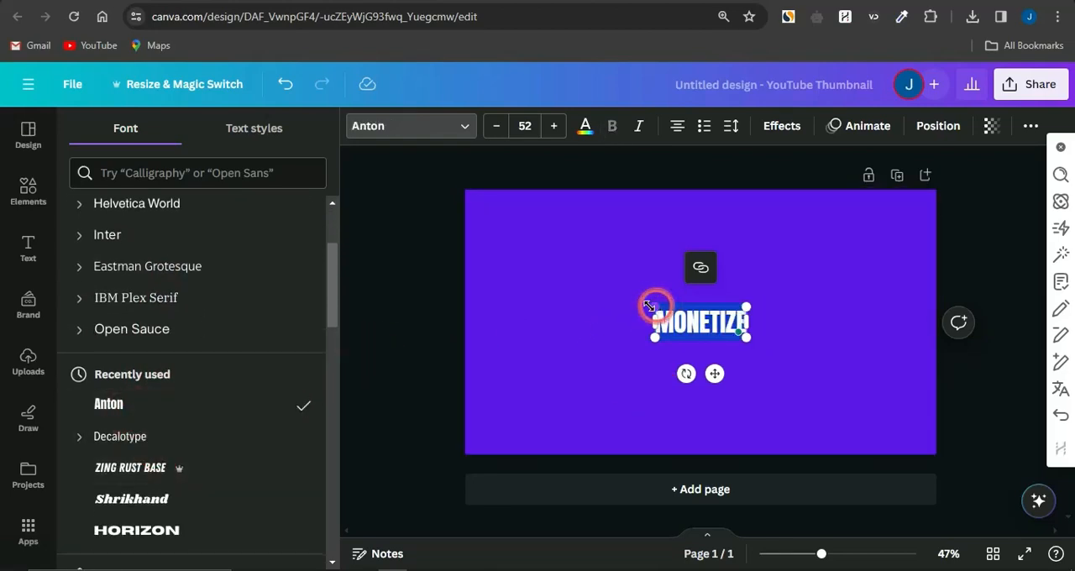
pyautogui.moveTo(648, 305); pyautogui.dragTo(561, 254)
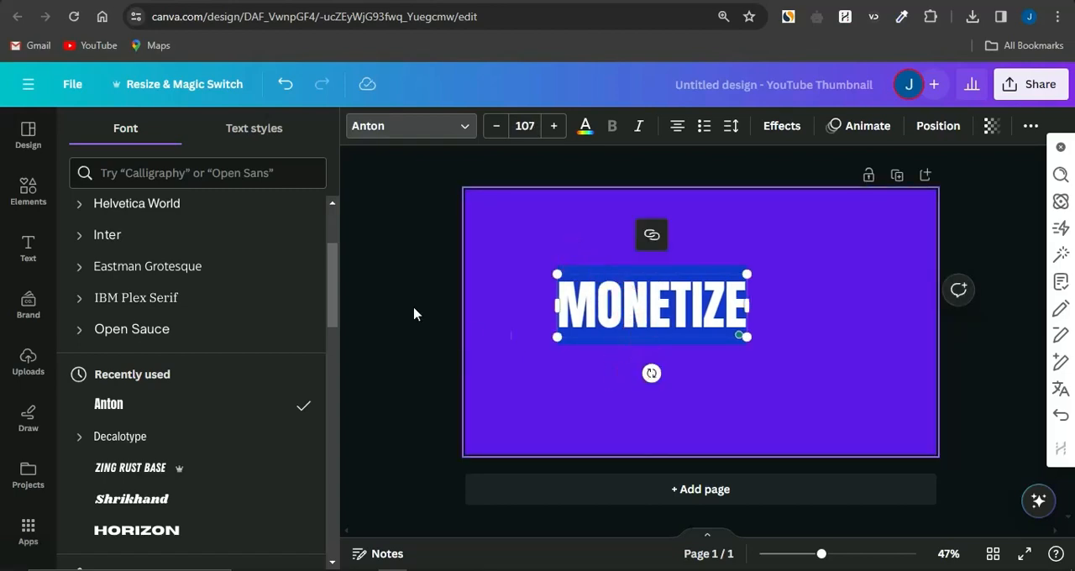
pyautogui.click(413, 314)
pyautogui.click(416, 315)
# Move the MONETIZE heading to the page's upper left and add a duplicate below it reading YOUR
pyautogui.click(630, 313)
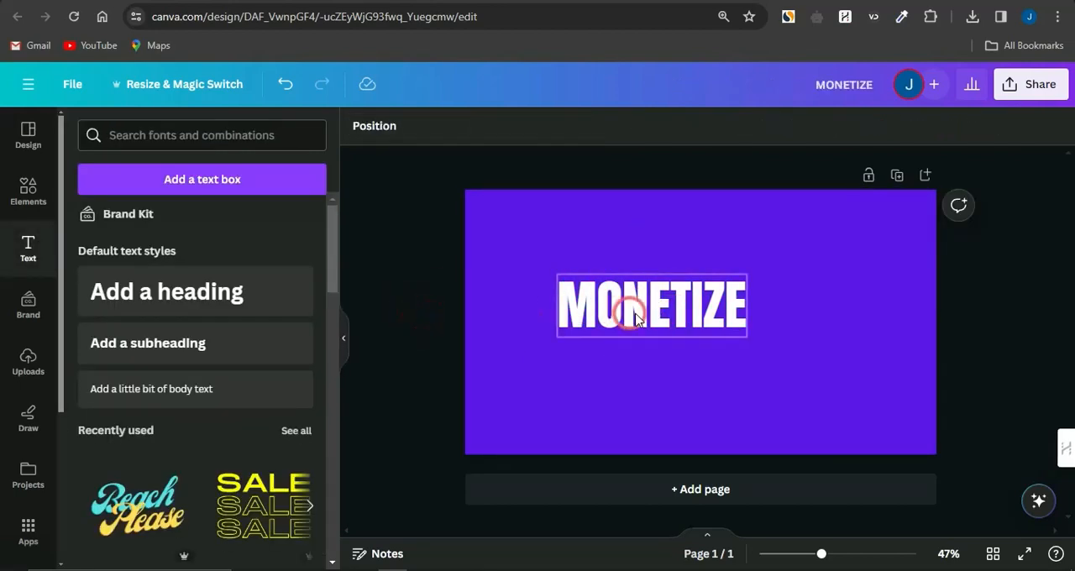
pyautogui.moveTo(636, 320); pyautogui.dragTo(590, 316)
pyautogui.click(602, 187)
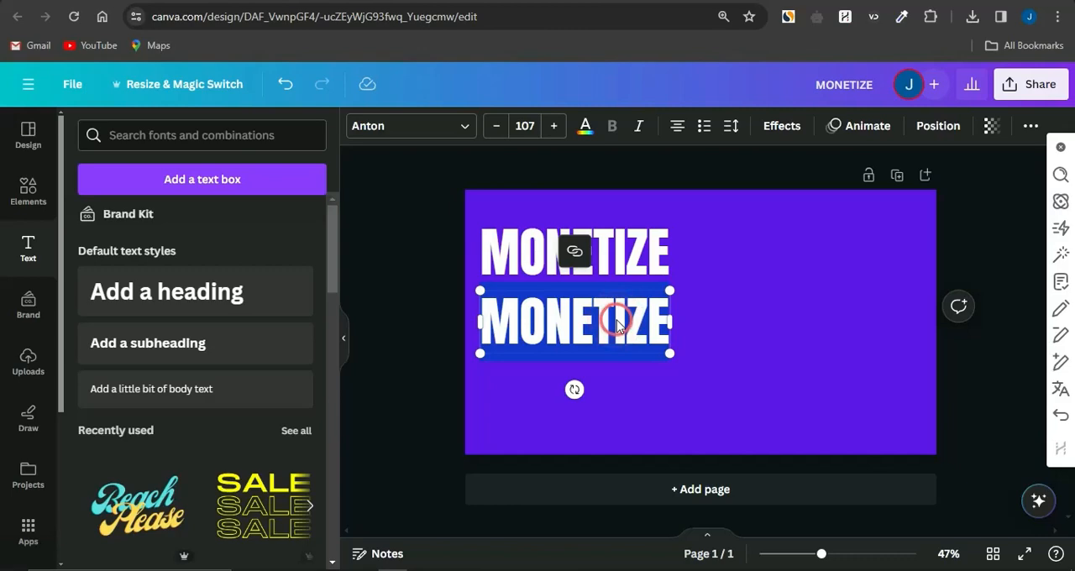
pyautogui.write('YOU')
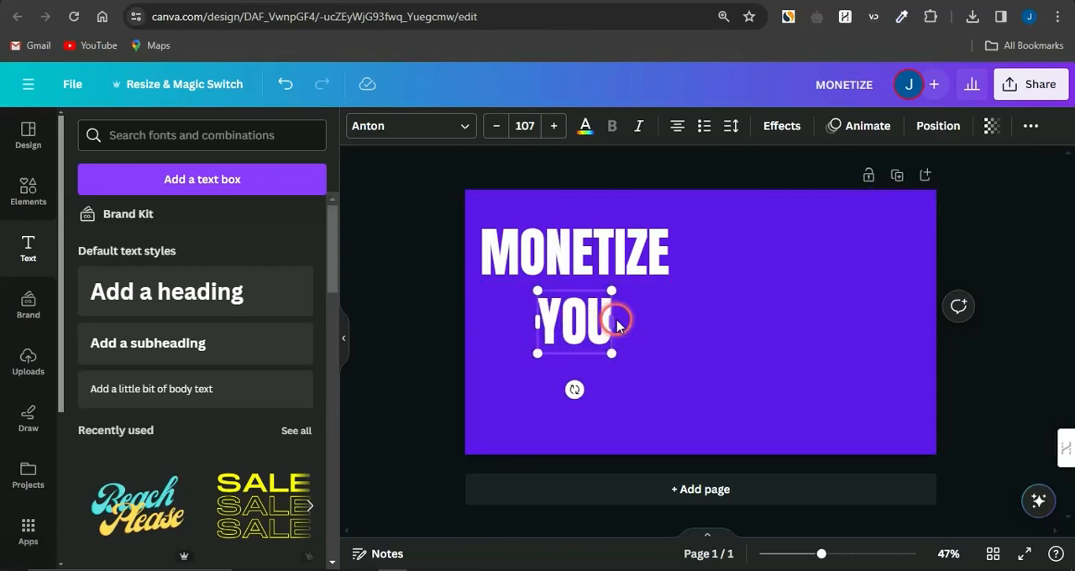
pyautogui.write('R')
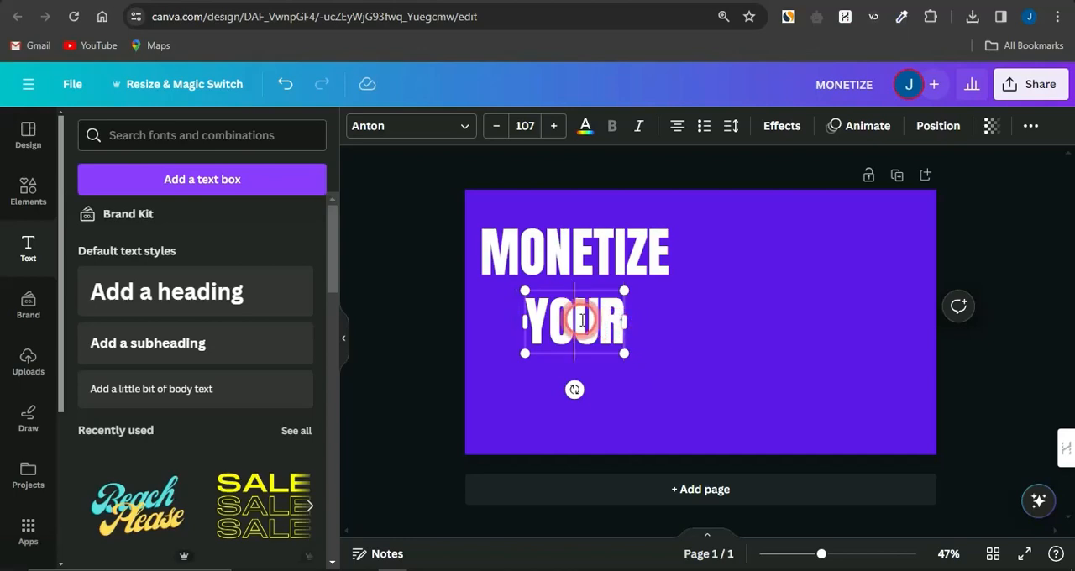
pyautogui.click(669, 360)
# Duplicate the YOUR text, change the copy to WEBSITE and place it as an evenly spaced third line
pyautogui.click(584, 320)
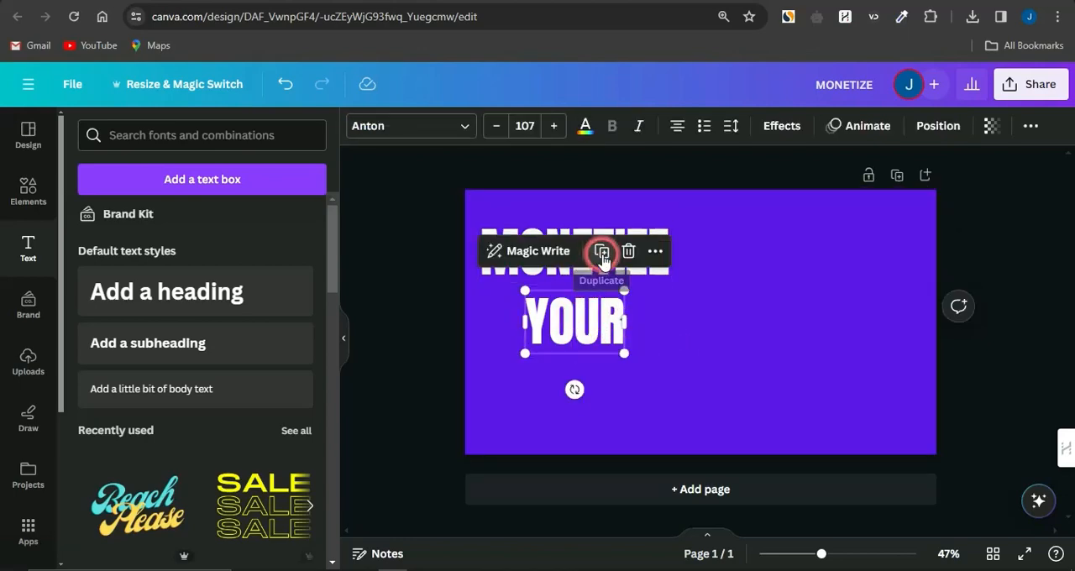
pyautogui.click(602, 251)
pyautogui.moveTo(588, 329); pyautogui.dragTo(583, 388)
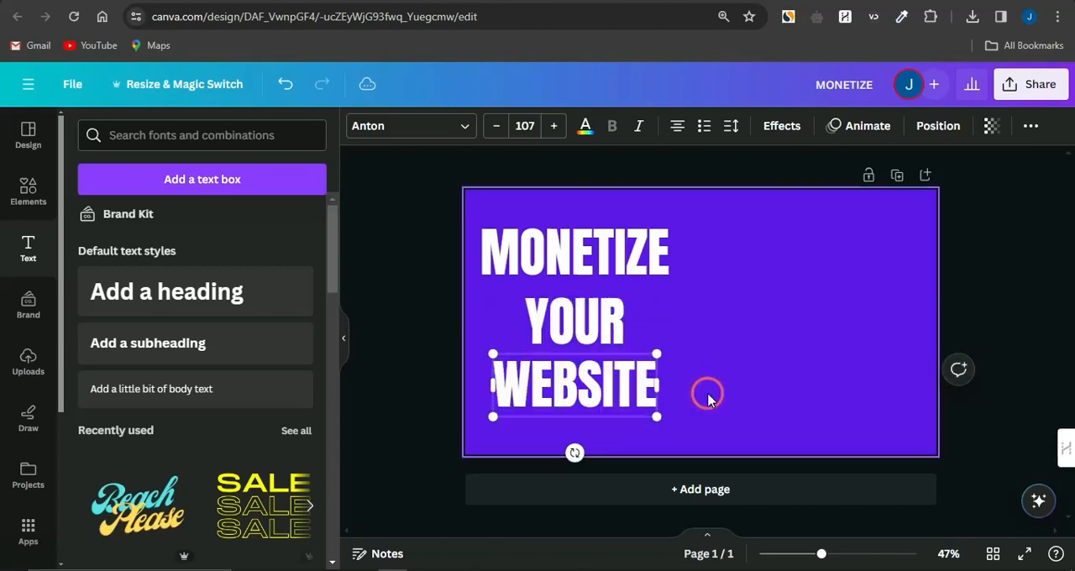
pyautogui.click(689, 387)
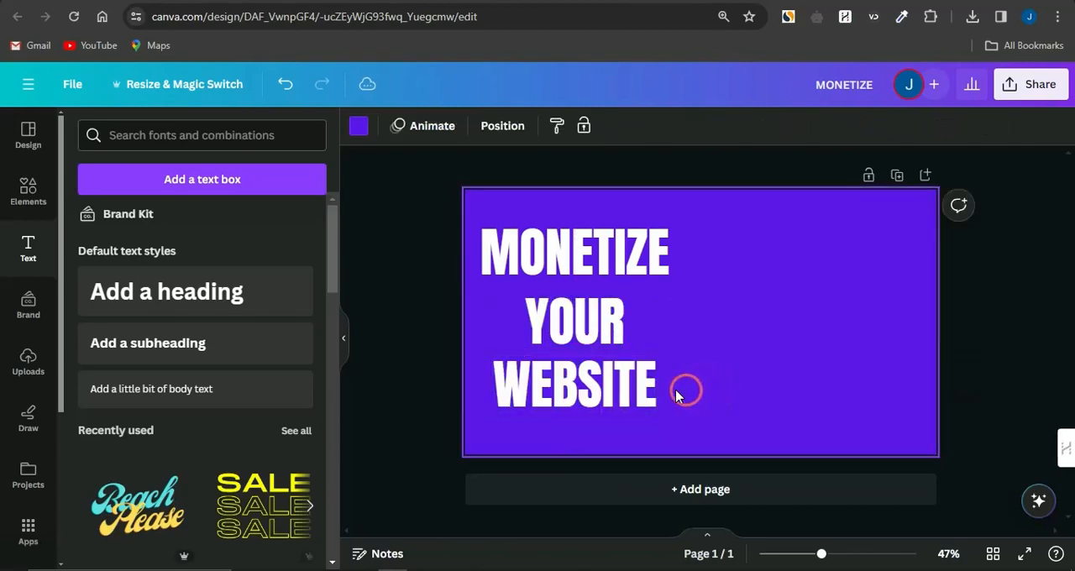
pyautogui.click(577, 384)
pyautogui.moveTo(577, 384); pyautogui.dragTo(587, 393)
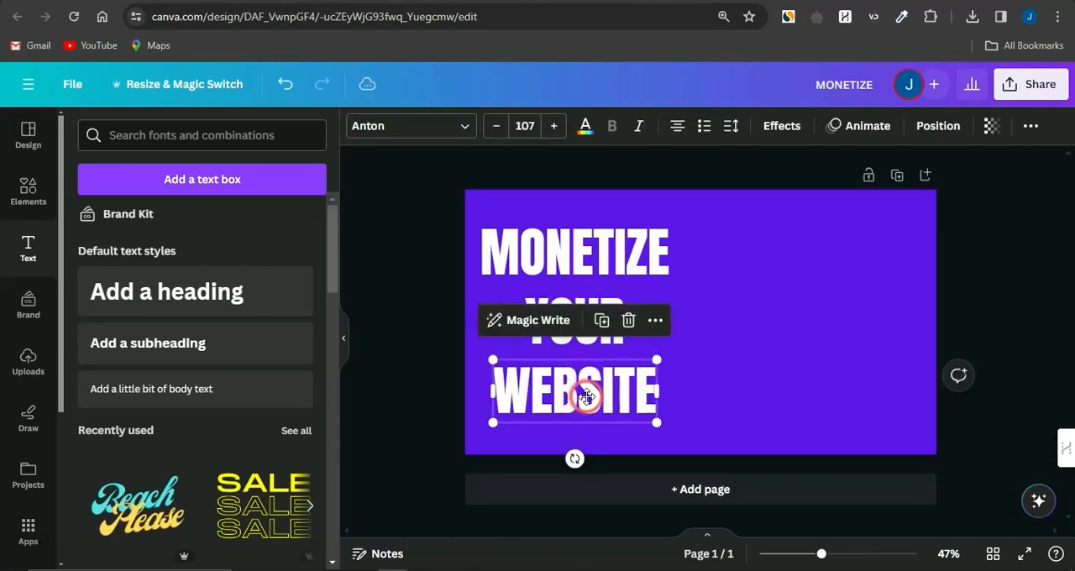
pyautogui.click(739, 383)
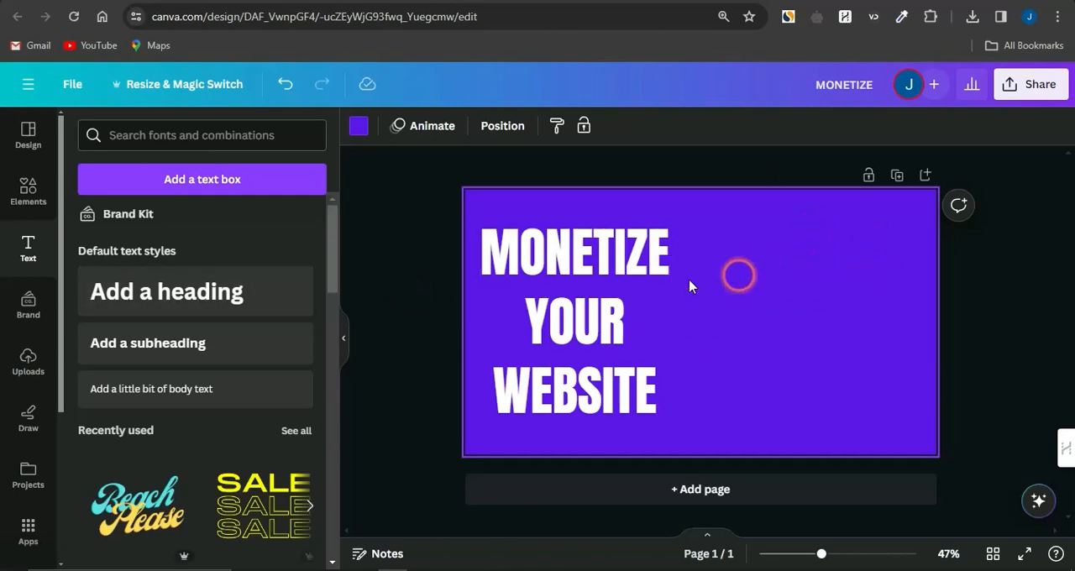
# Replace the T-SHIRTS element search with "surprised woman holding money" and show only the photo results
pyautogui.click(28, 188)
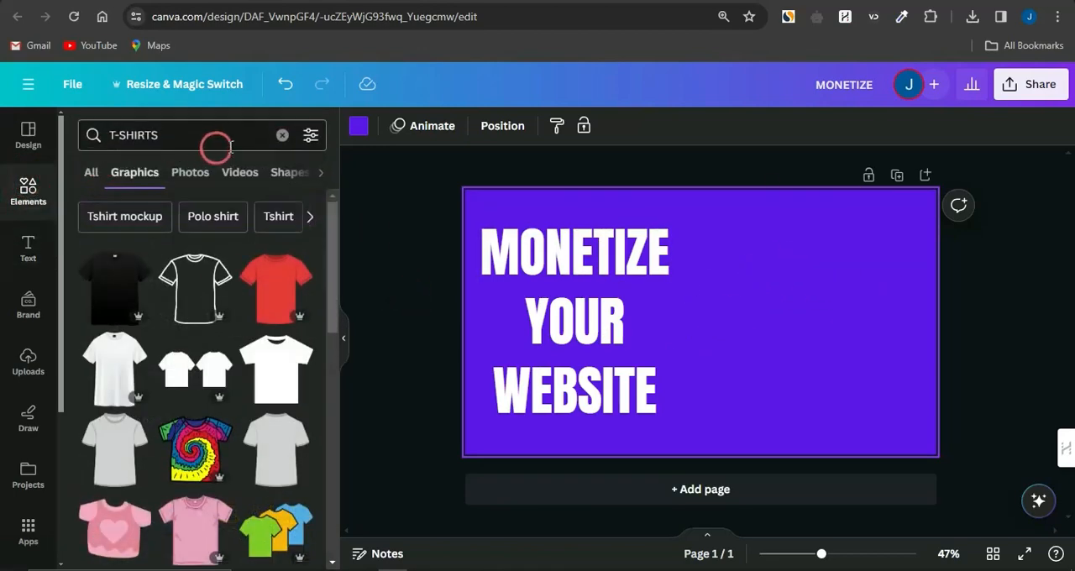
pyautogui.click(282, 135)
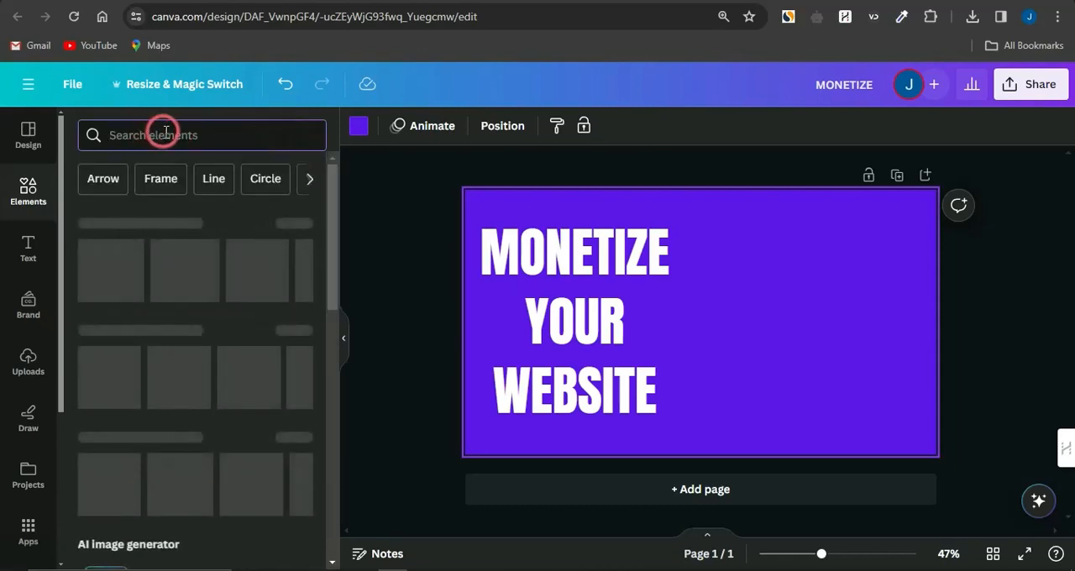
pyautogui.click(141, 140)
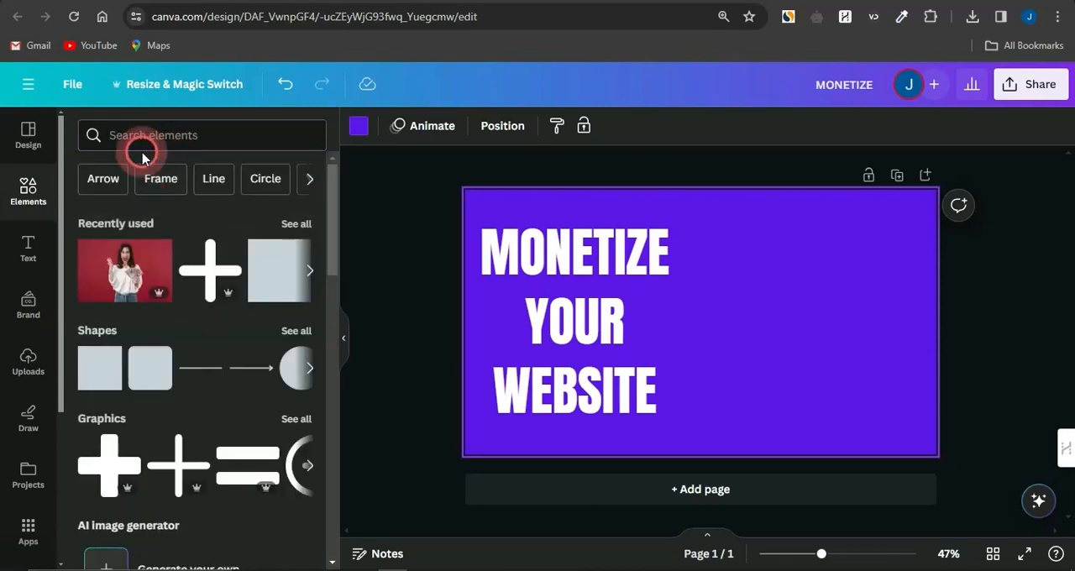
pyautogui.click(209, 206)
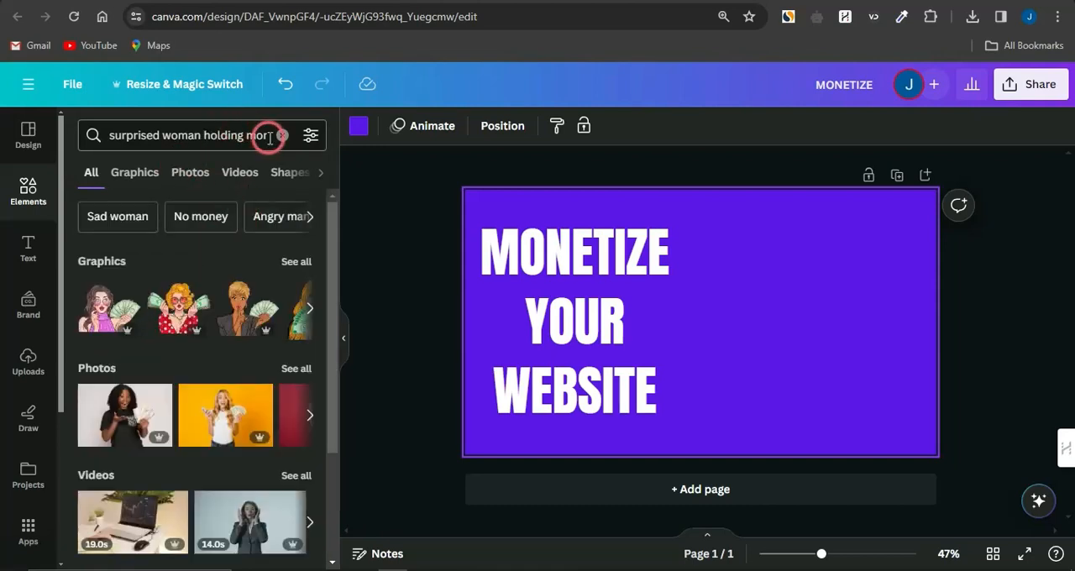
pyautogui.click(304, 376)
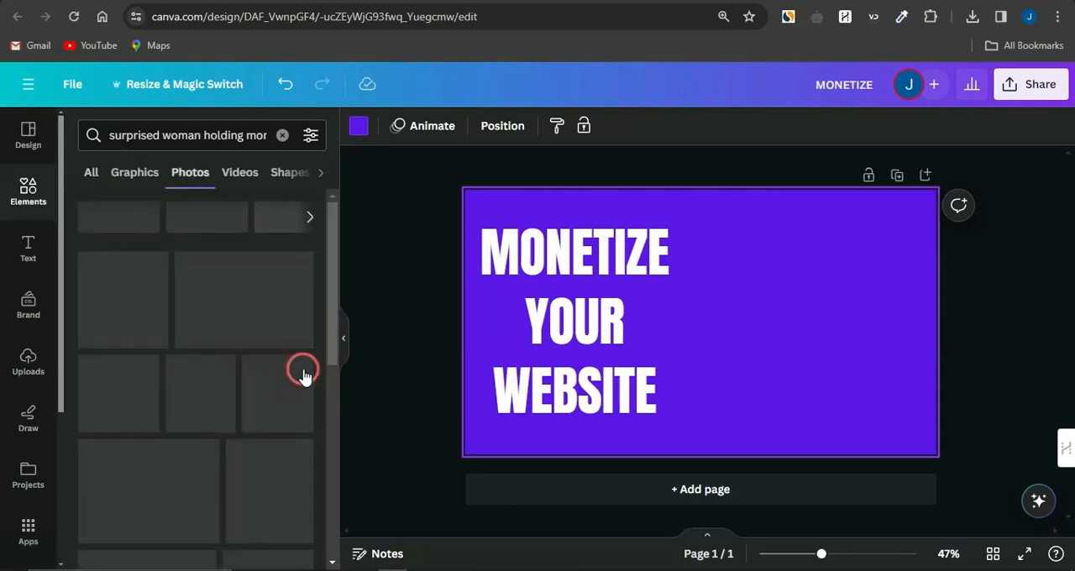
# Add the photo of the surprised woman in a green top on an orange background and move it toward the page's right side
pyautogui.scroll(-1, 200, 448)
pyautogui.scroll(-5, 200, 448)
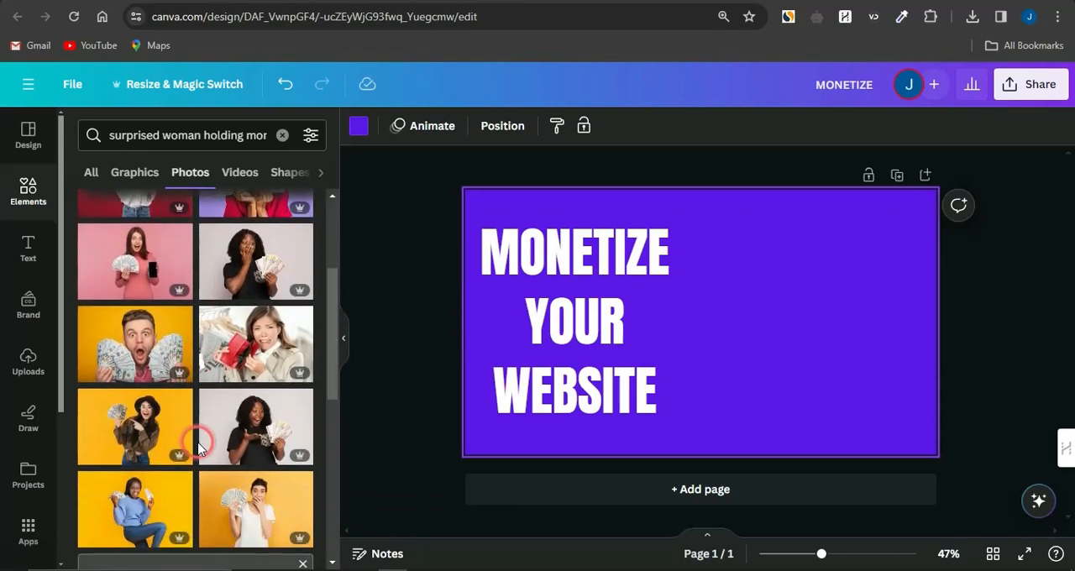
pyautogui.scroll(-4, 199, 448)
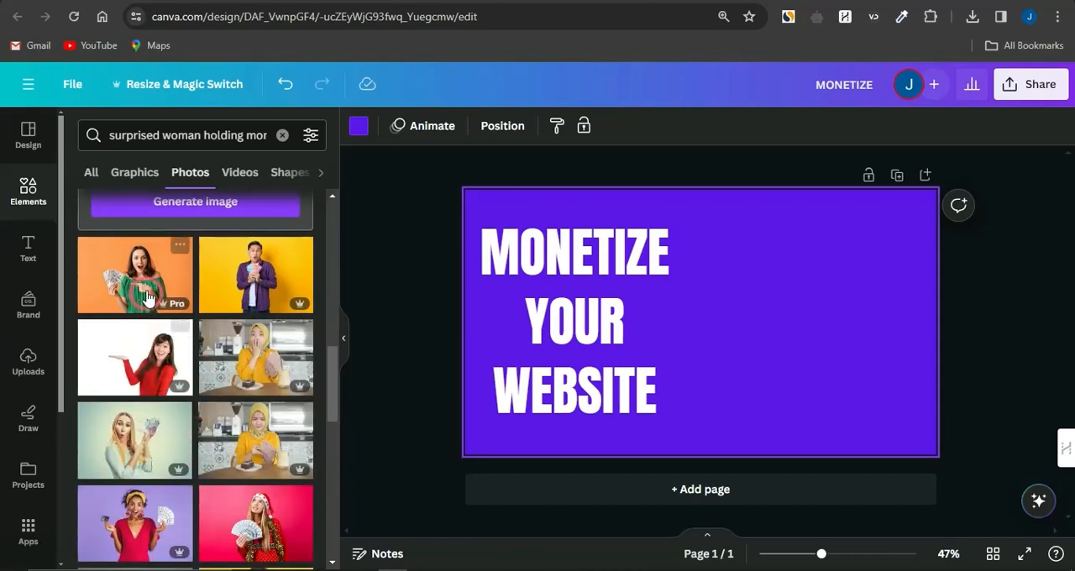
pyautogui.click(150, 320)
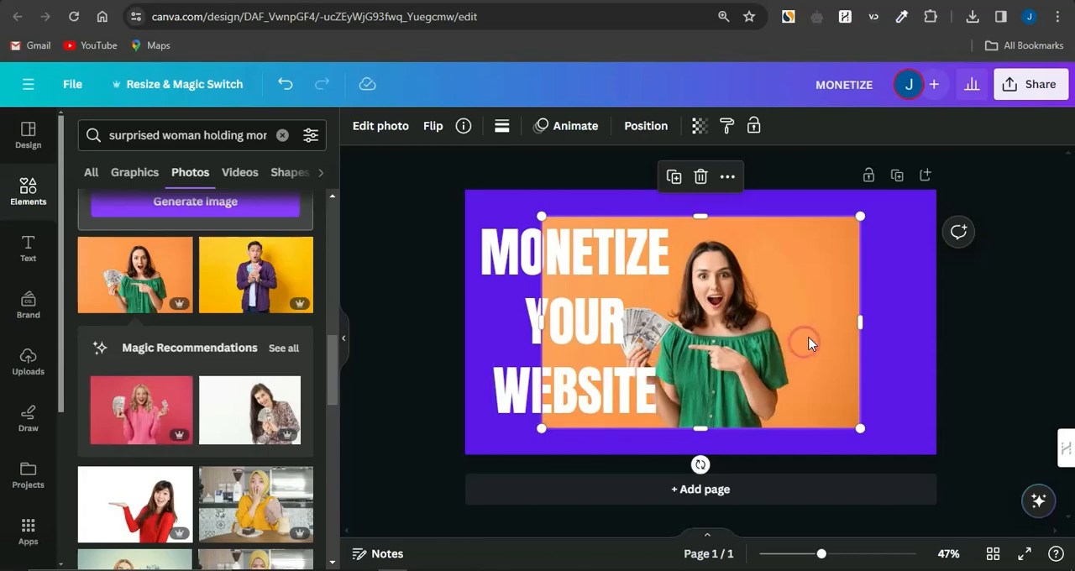
pyautogui.moveTo(791, 328); pyautogui.dragTo(848, 318)
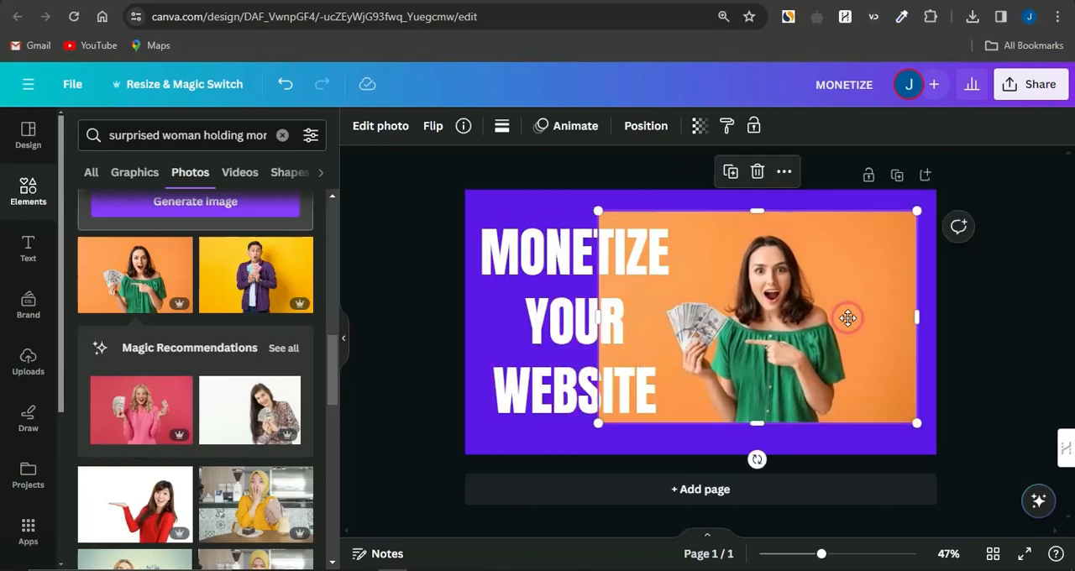
# Remove the orange background from the woman's photo with BG Remover
pyautogui.click(968, 311)
pyautogui.click(845, 305)
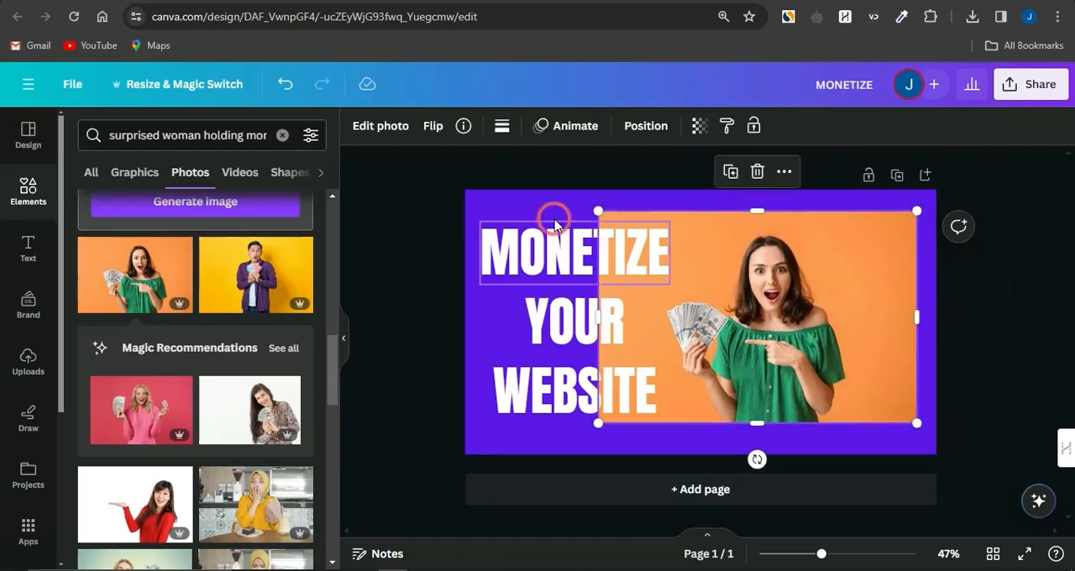
pyautogui.click(390, 133)
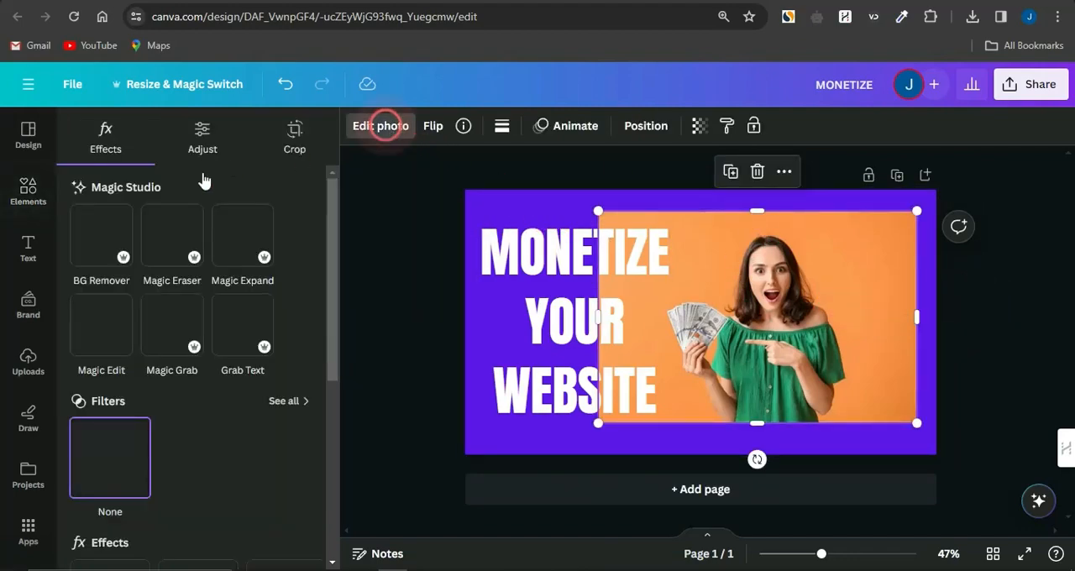
pyautogui.click(128, 235)
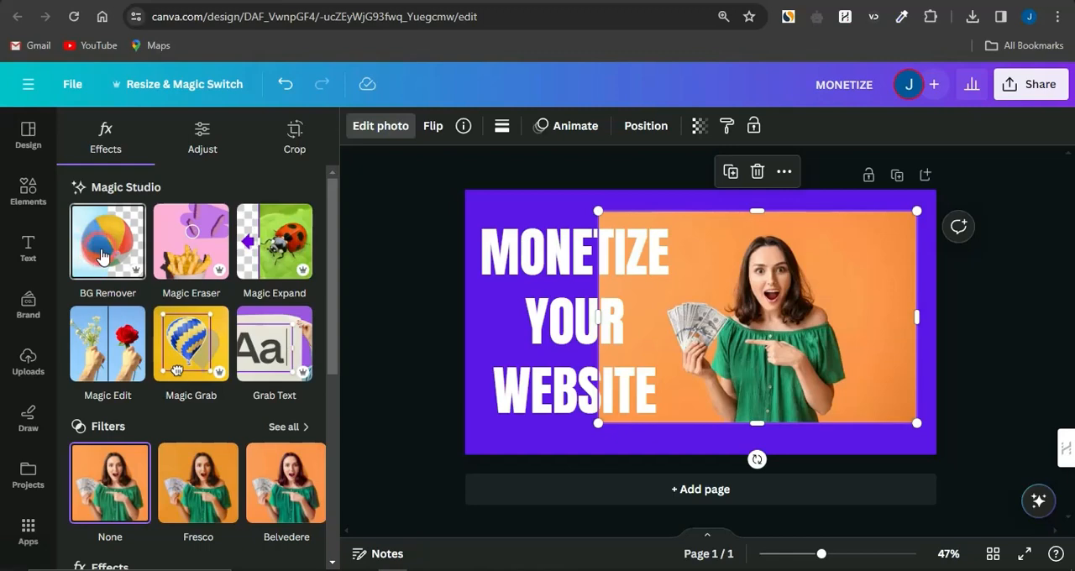
pyautogui.click(198, 293)
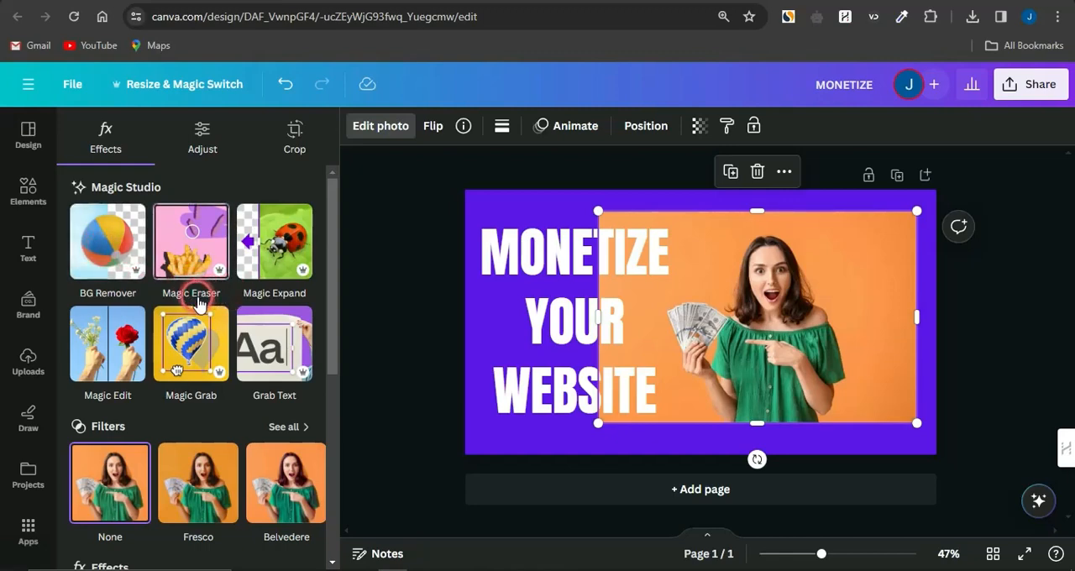
pyautogui.click(299, 302)
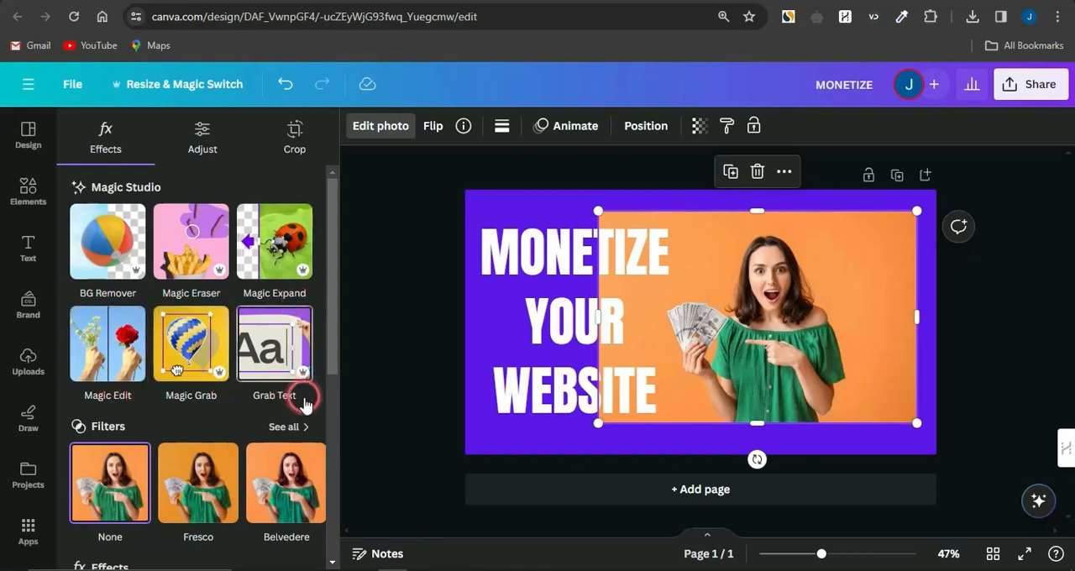
pyautogui.click(104, 248)
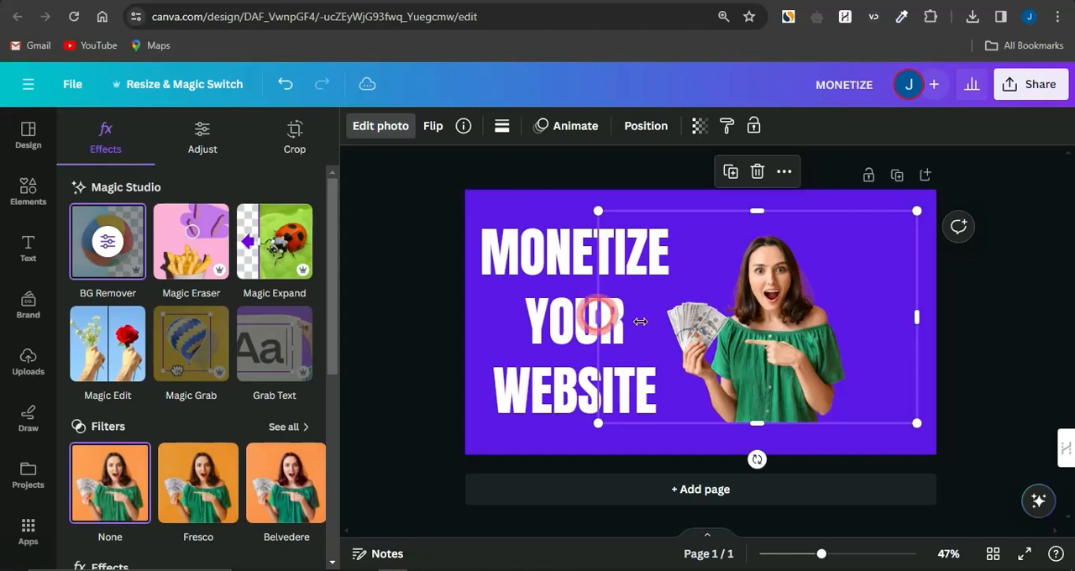
# Crop the empty space on both sides of the woman cutout and enlarge it to about 840 by 920 px
pyautogui.moveTo(598, 317); pyautogui.dragTo(656, 319)
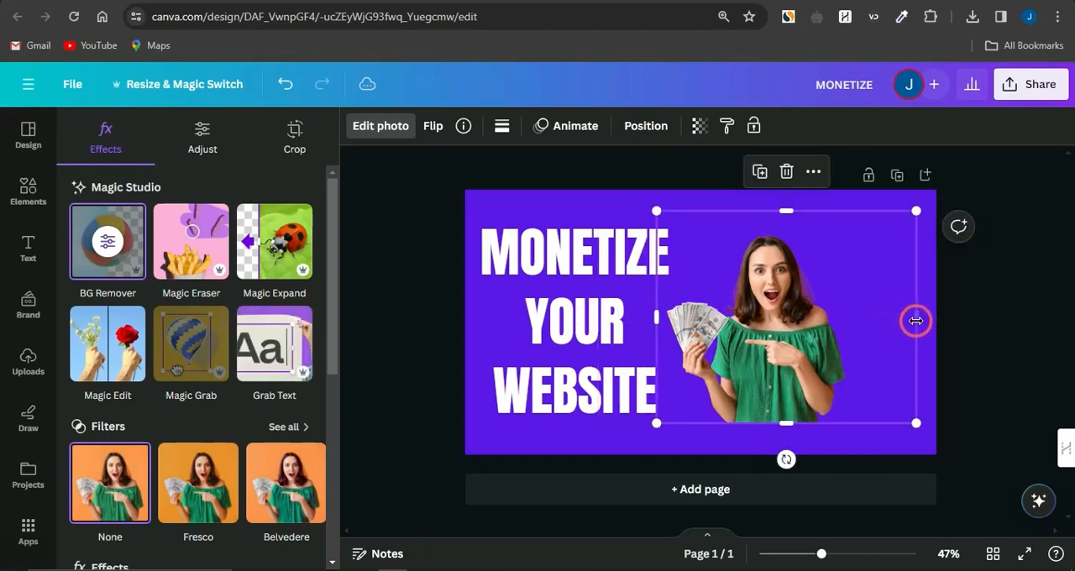
pyautogui.moveTo(916, 321); pyautogui.dragTo(850, 323)
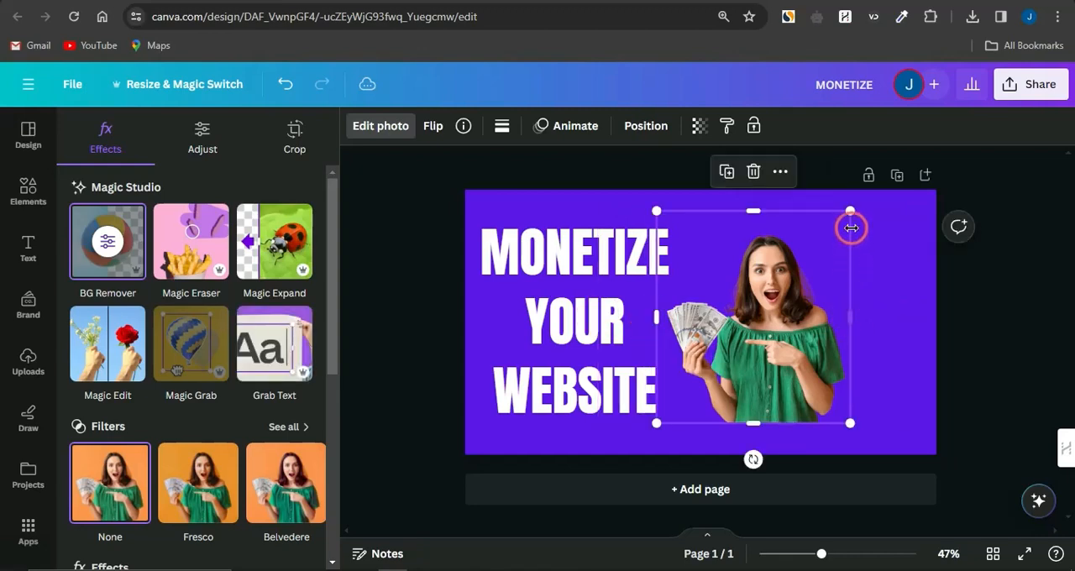
pyautogui.moveTo(851, 214); pyautogui.dragTo(950, 174)
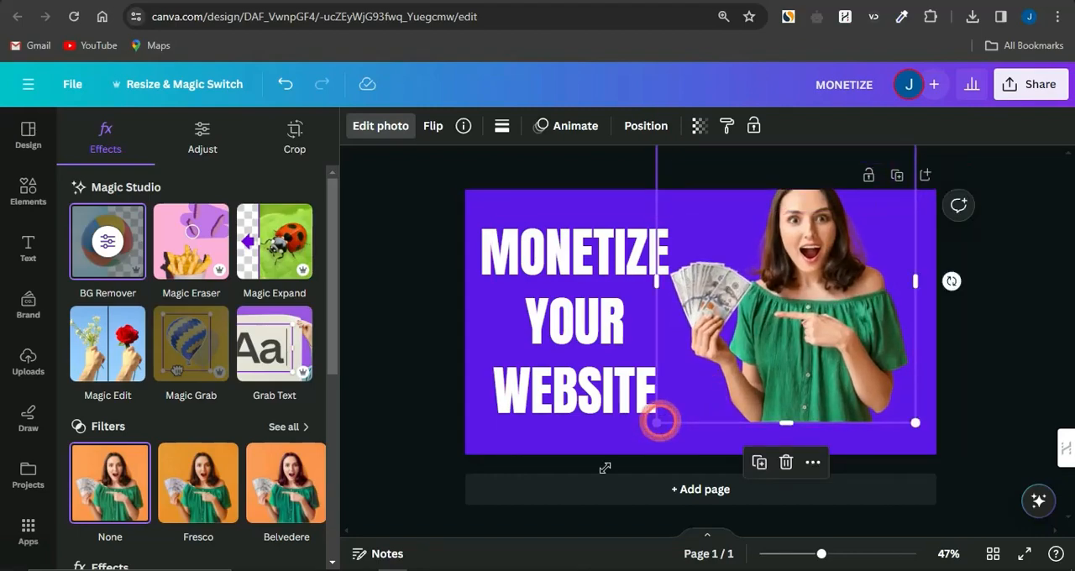
pyautogui.moveTo(658, 422); pyautogui.dragTo(605, 468)
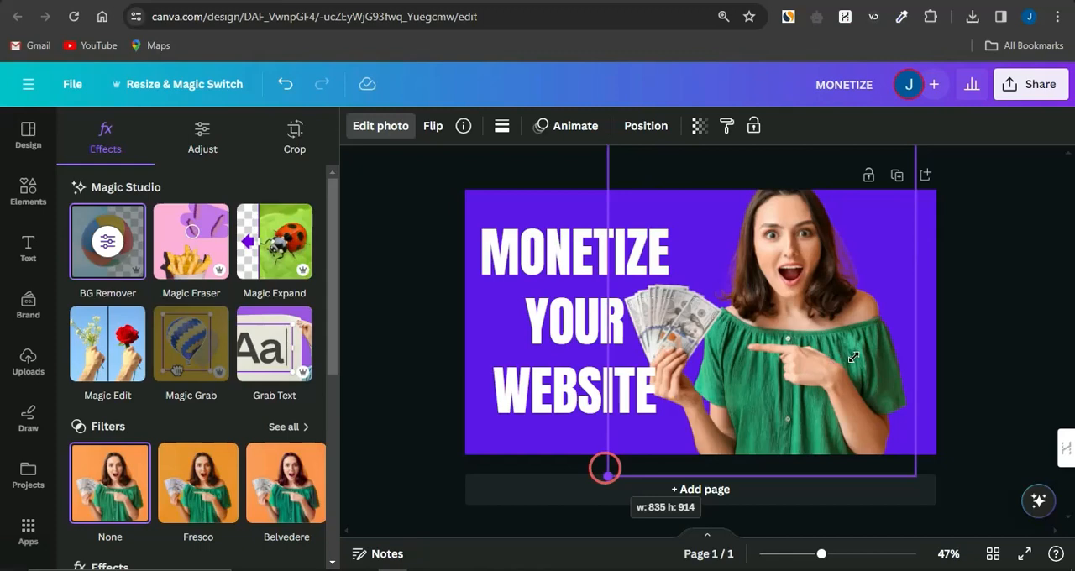
# Position the woman cutout against the page's right edge with her whole head inside the page and the money beside the text
pyautogui.click(777, 319)
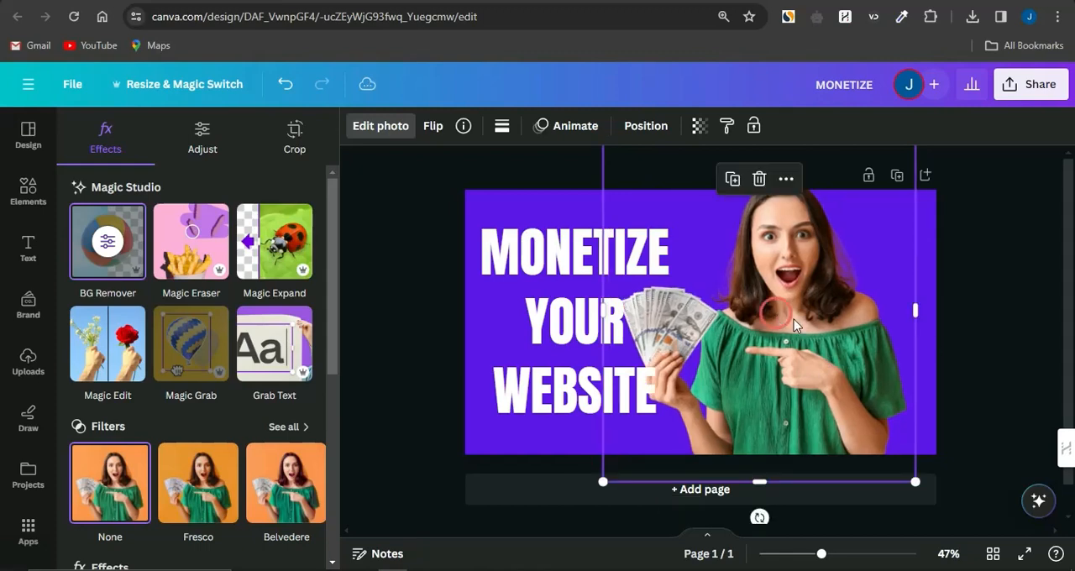
pyautogui.moveTo(928, 341); pyautogui.dragTo(962, 359)
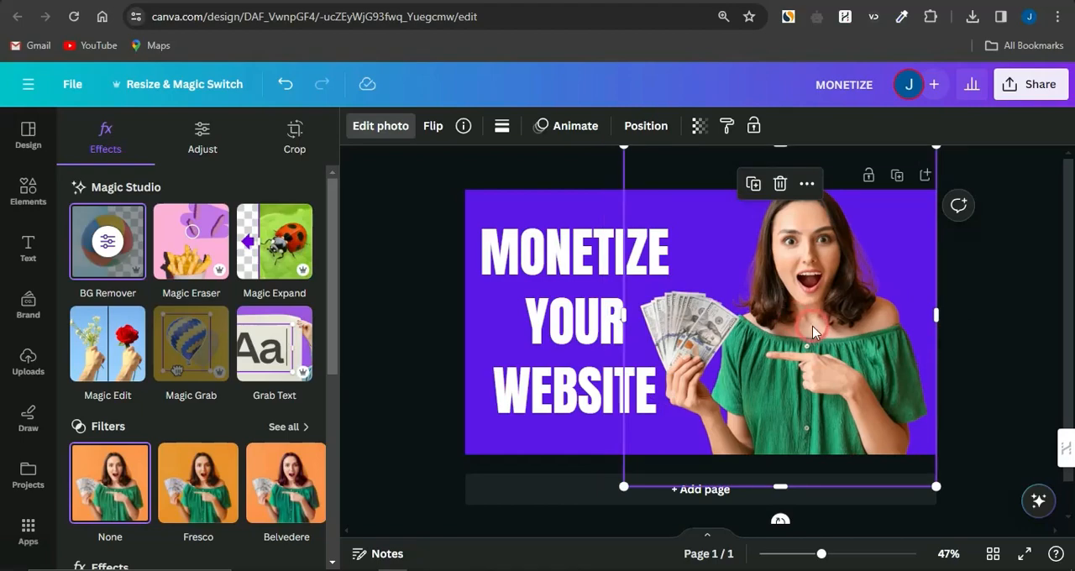
pyautogui.moveTo(814, 332); pyautogui.dragTo(821, 340)
pyautogui.click(1040, 298)
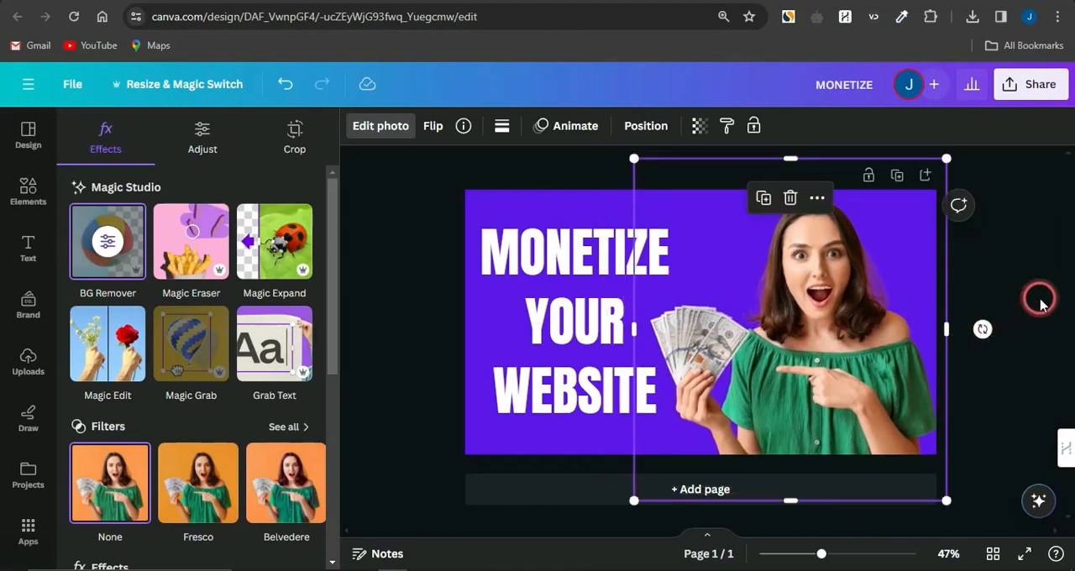
pyautogui.click(394, 366)
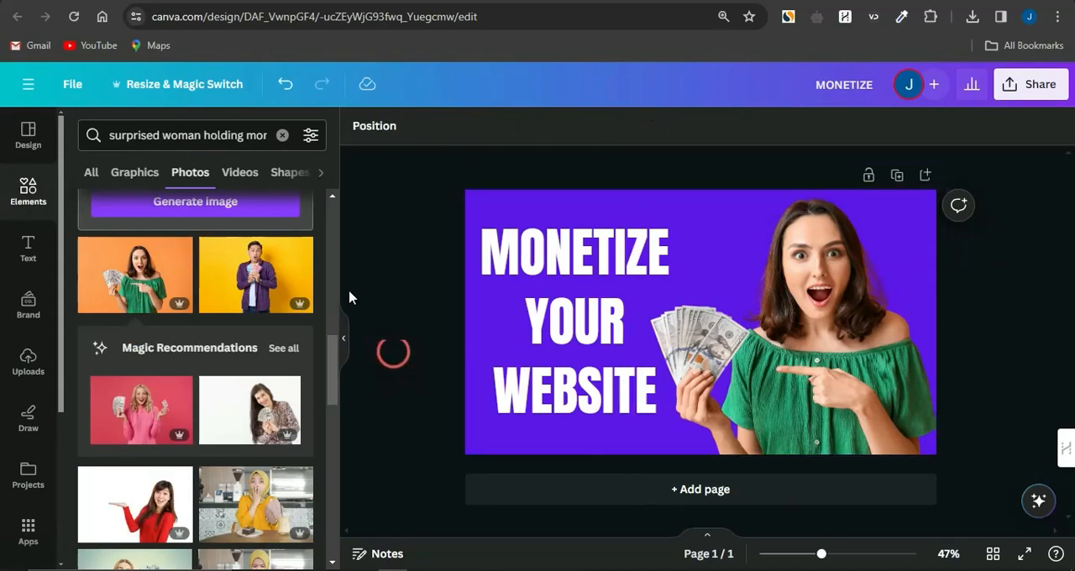
# Clear the previous element search and search the elements for "white glow"
pyautogui.click(47, 128)
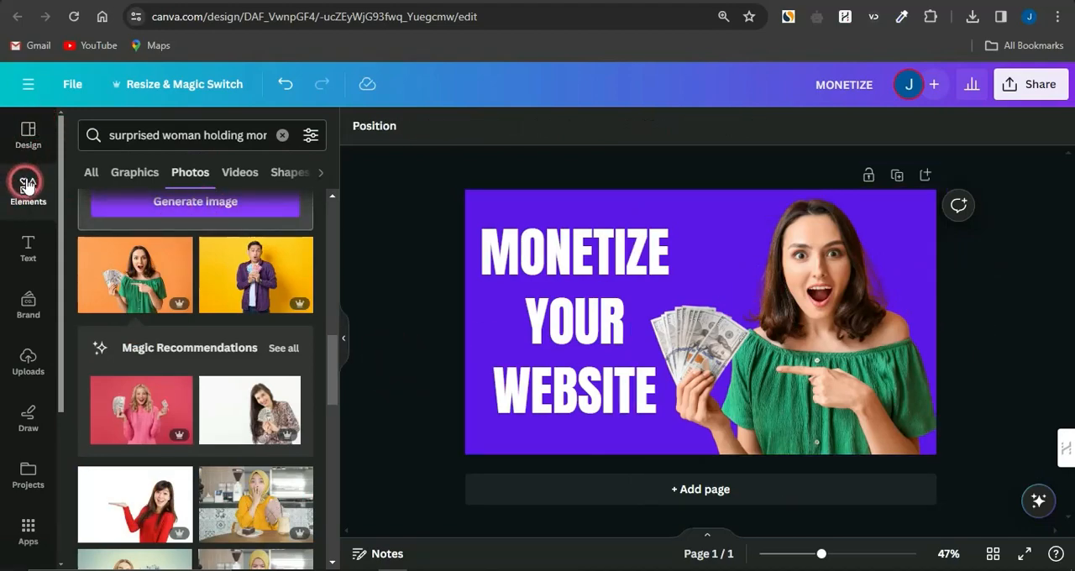
pyautogui.click(283, 136)
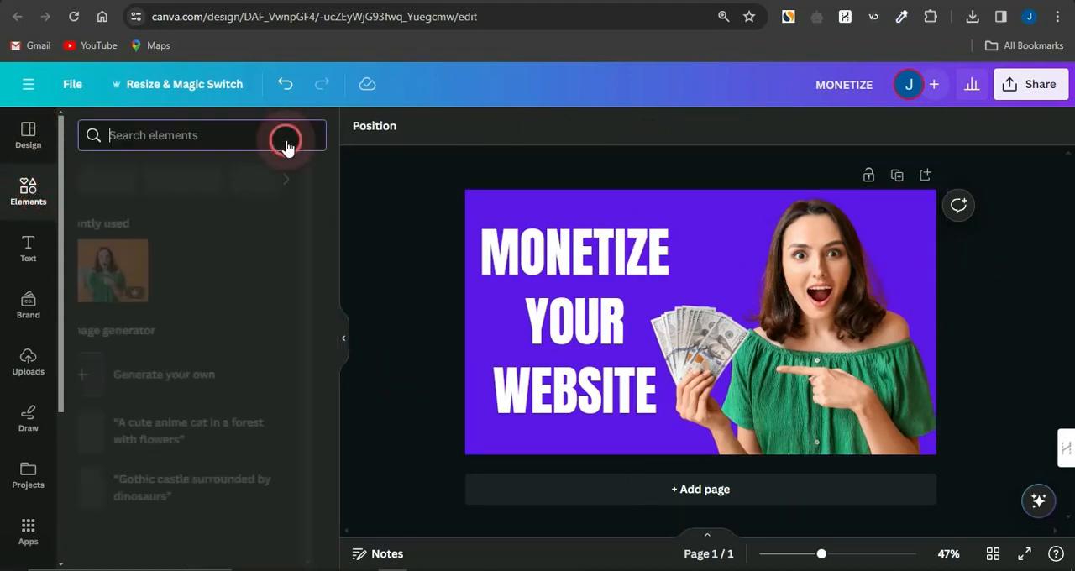
pyautogui.click(196, 147)
pyautogui.write('GLOW')
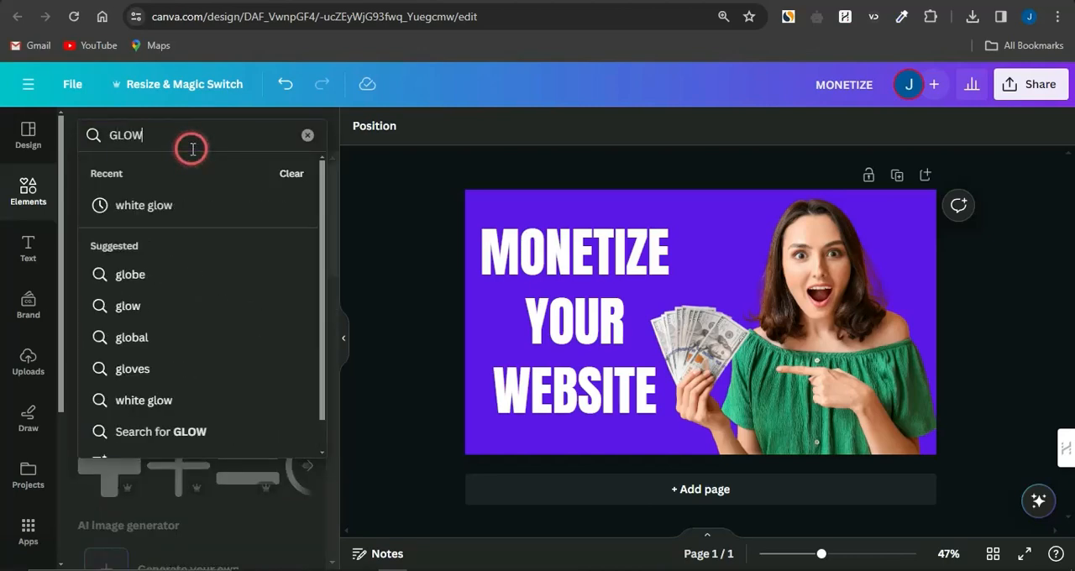
pyautogui.click(136, 205)
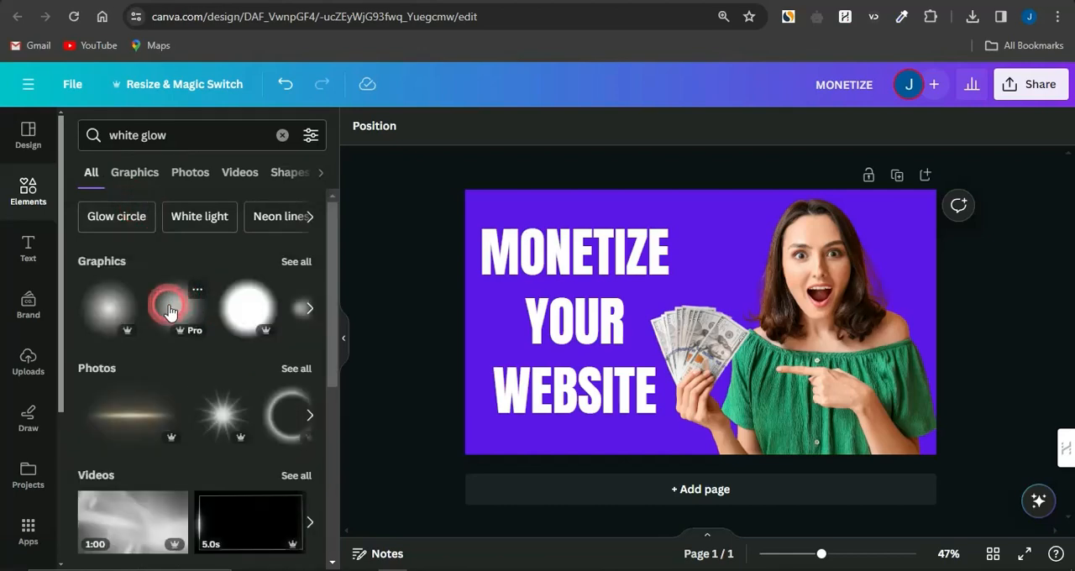
# Add the second soft white glow graphic, enlarge it to about 710 px square and center it on the three text lines
pyautogui.click(169, 311)
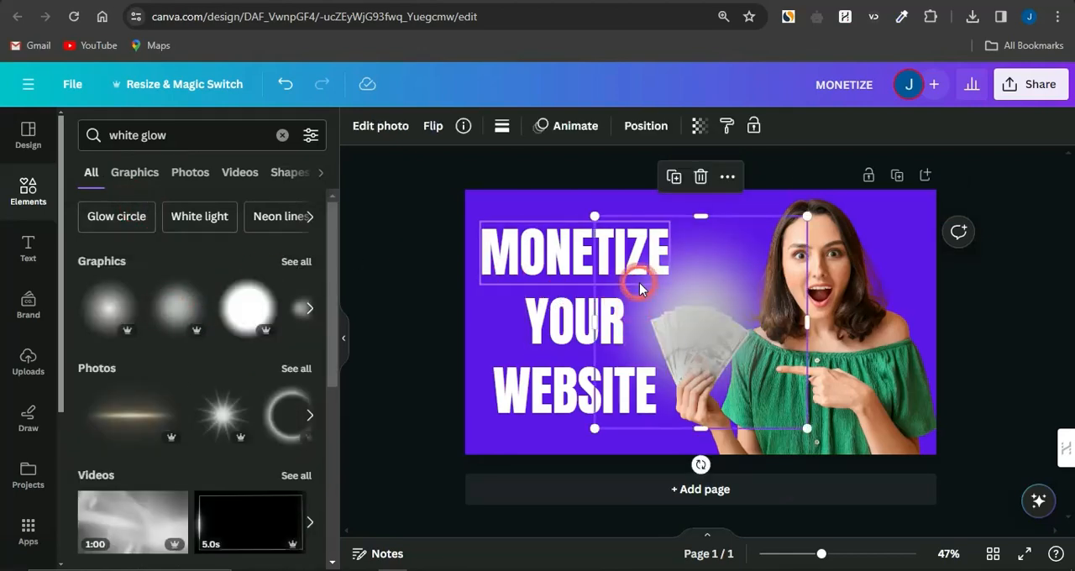
pyautogui.moveTo(640, 288); pyautogui.dragTo(531, 290)
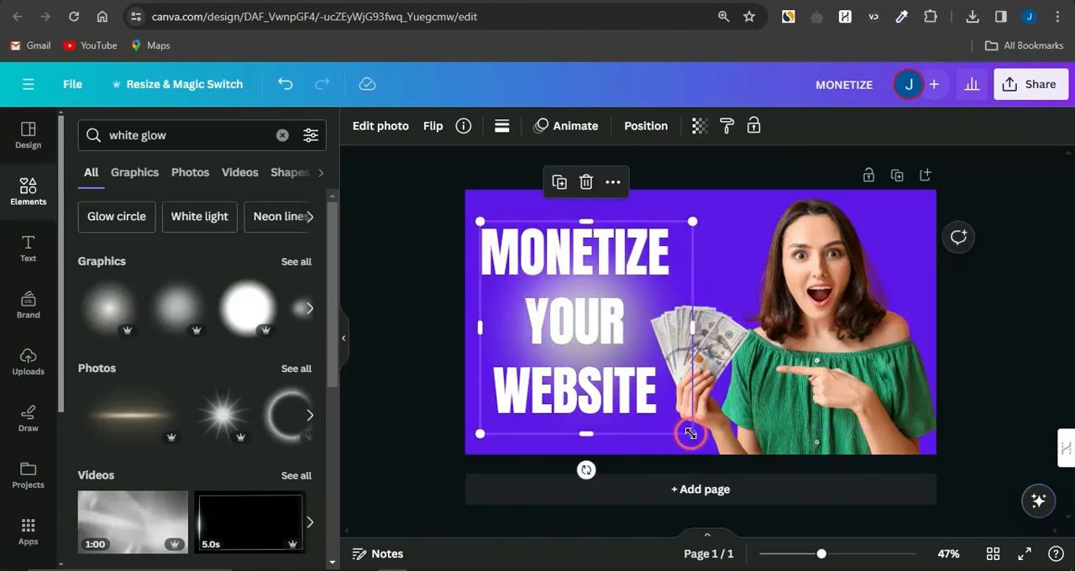
pyautogui.moveTo(691, 434); pyautogui.dragTo(759, 464)
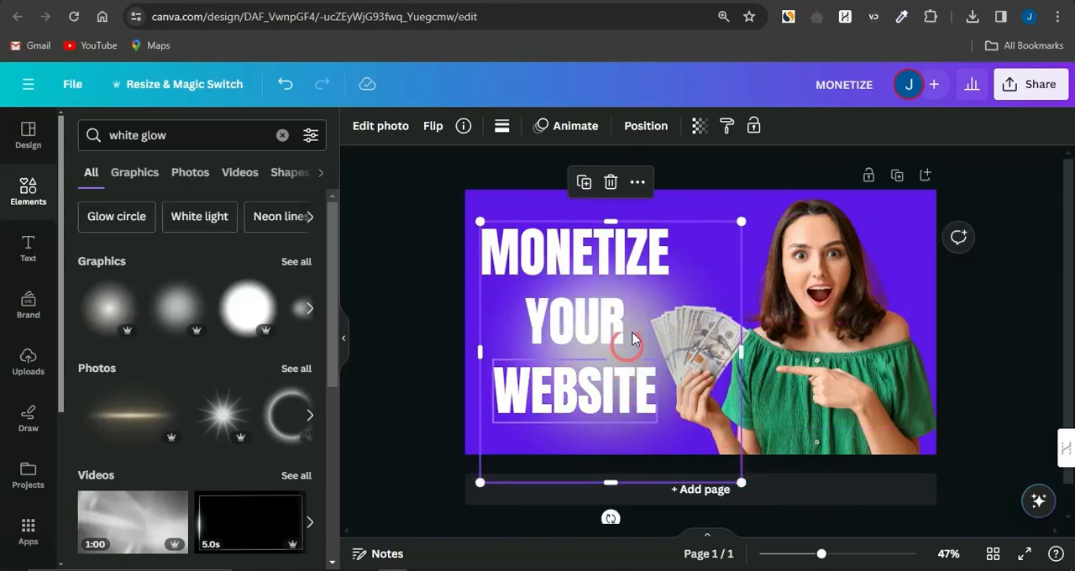
pyautogui.moveTo(648, 315); pyautogui.dragTo(612, 291)
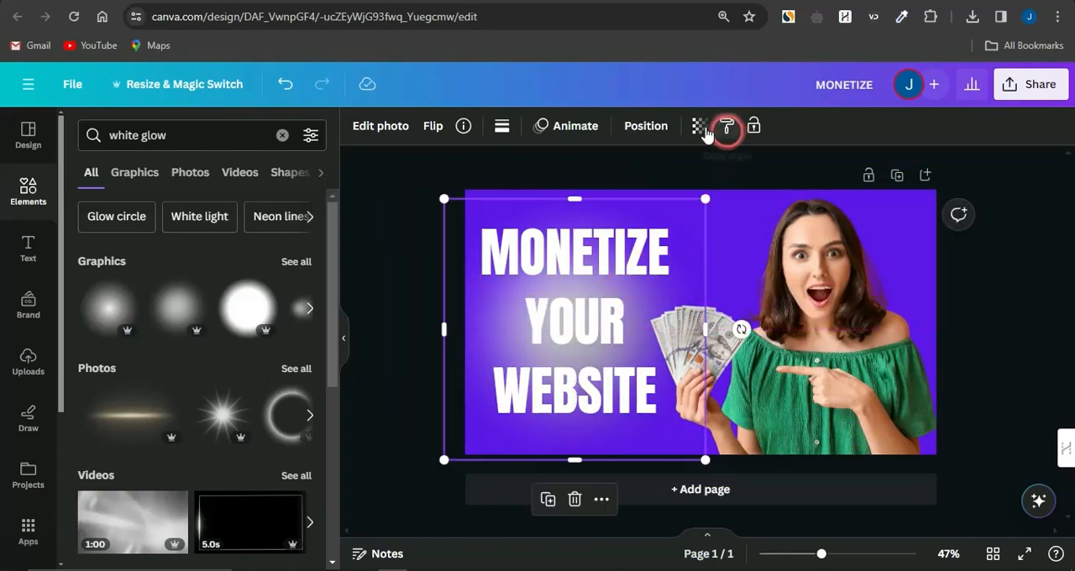
# Move the white glow layer below the woman cutout, directly above the purple background
pyautogui.click(638, 127)
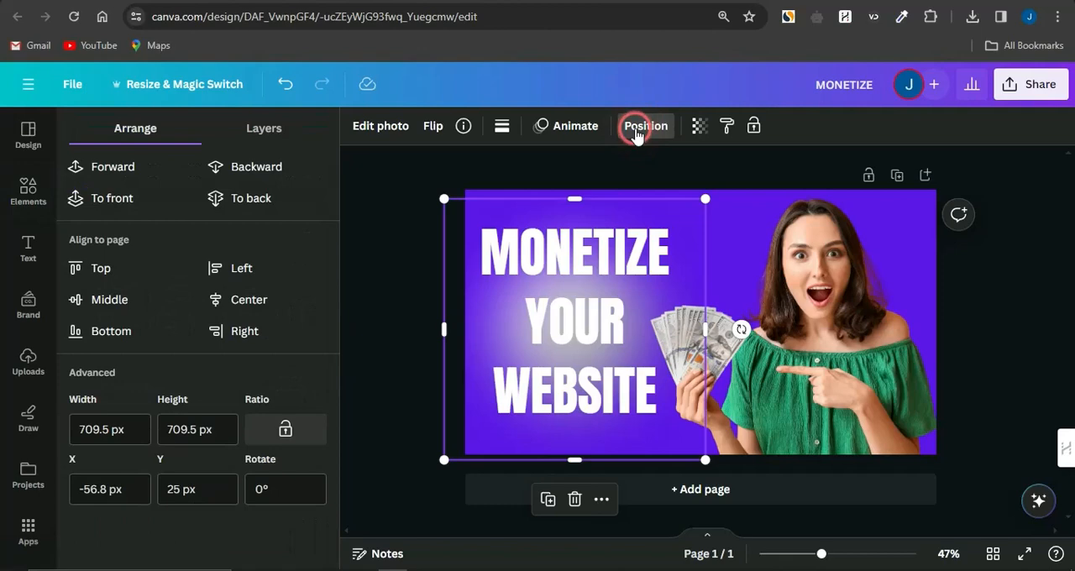
pyautogui.click(269, 131)
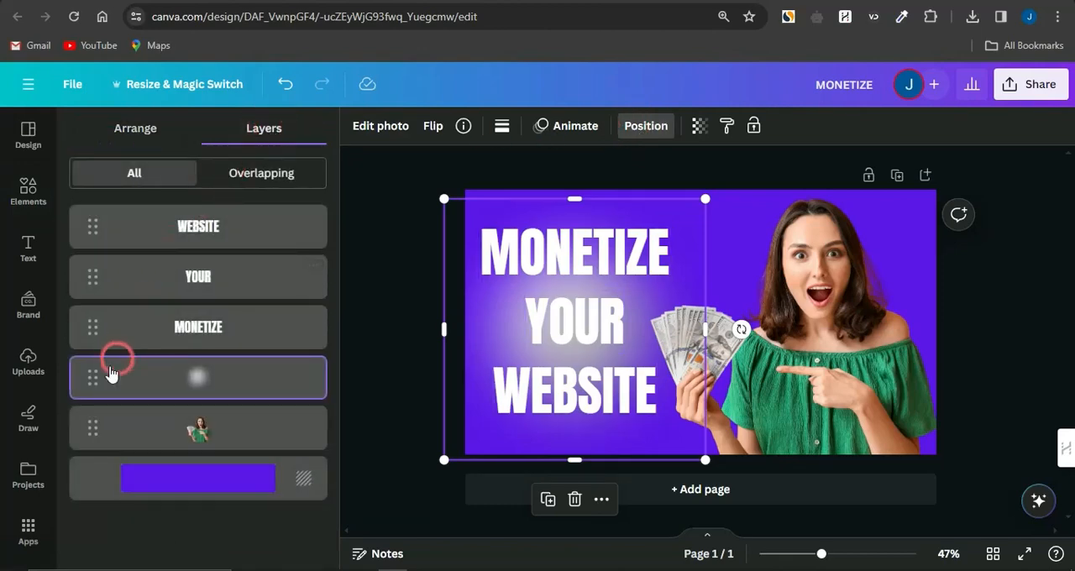
pyautogui.moveTo(83, 378); pyautogui.dragTo(84, 430)
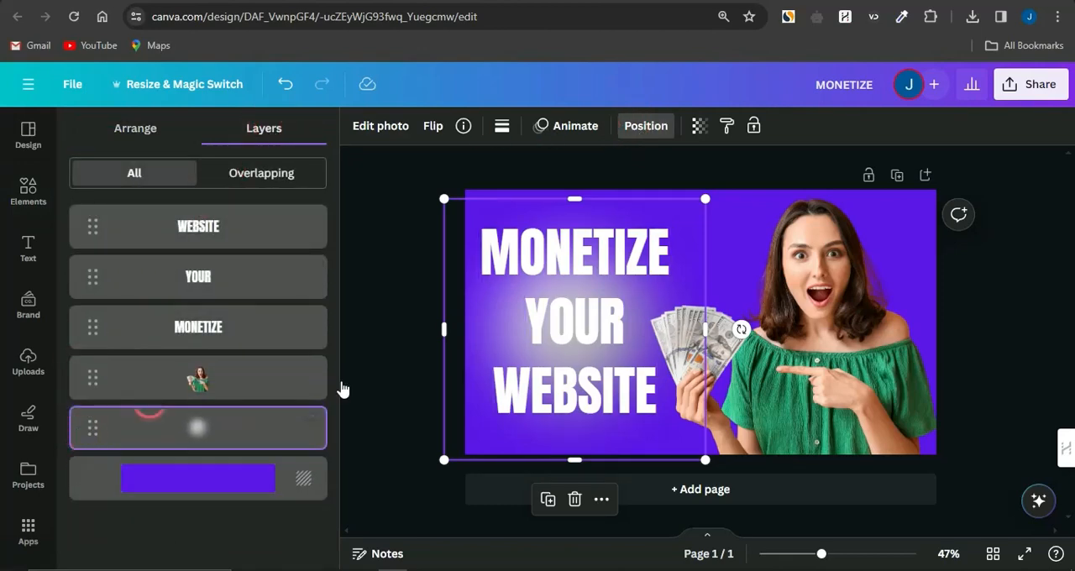
pyautogui.click(374, 389)
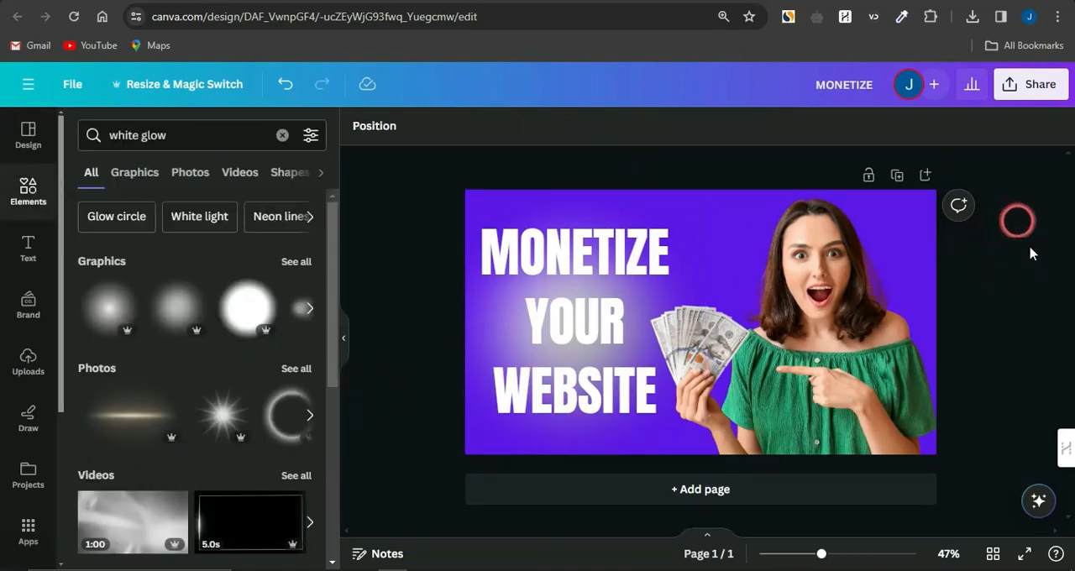
pyautogui.click(26, 251)
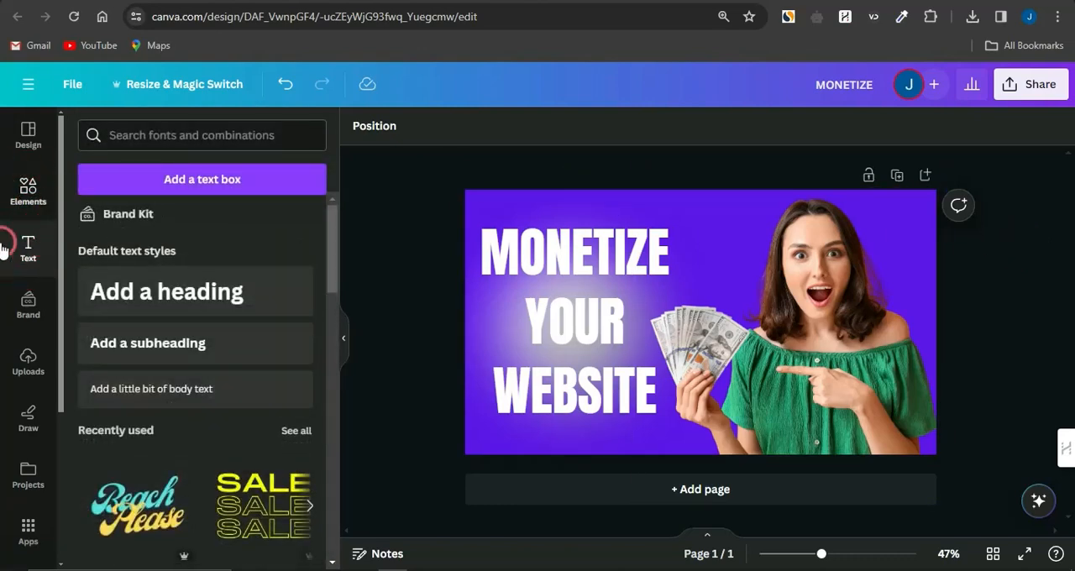
pyautogui.click(19, 204)
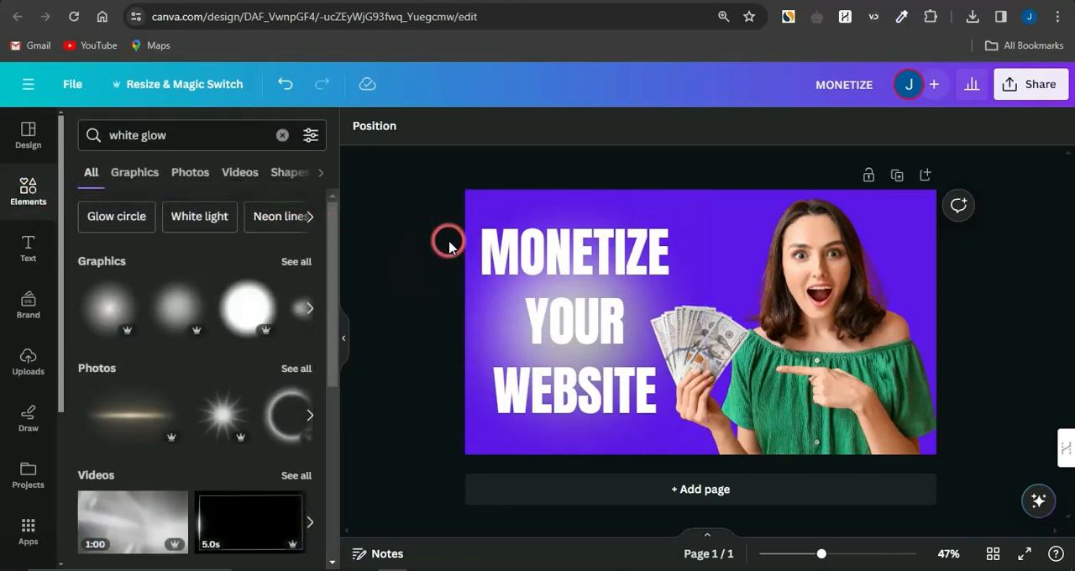
# Recolor the MONETIZE text line bright red from the default solid colors
pyautogui.click(550, 243)
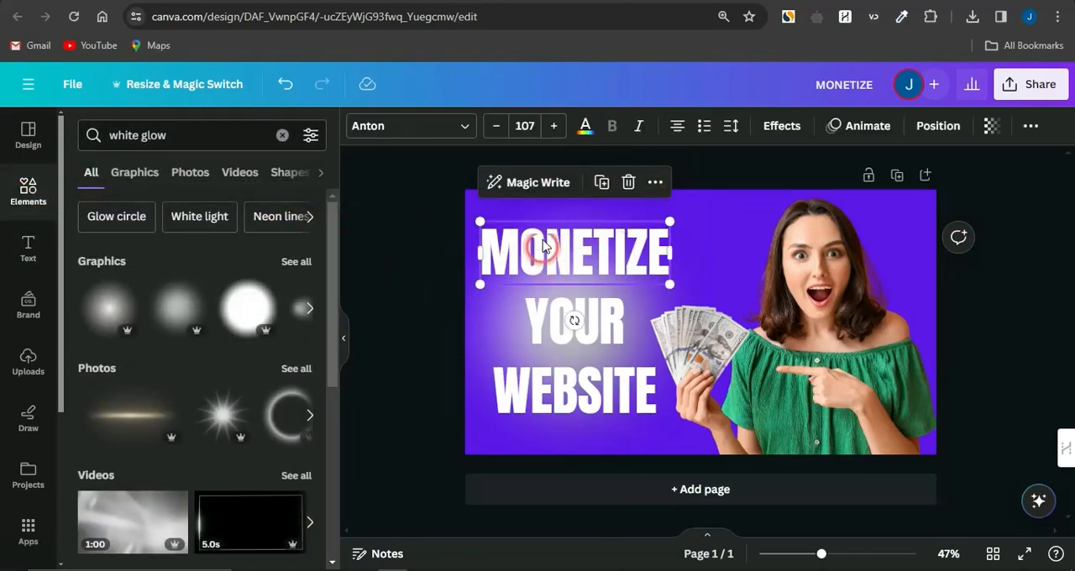
pyautogui.click(586, 128)
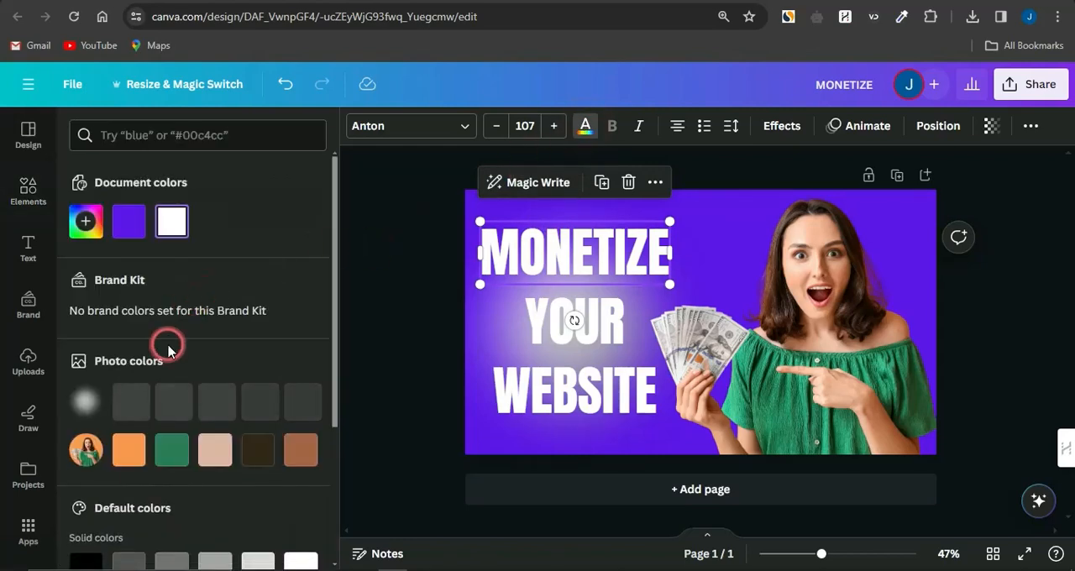
pyautogui.scroll(-2, 168, 351)
pyautogui.click(258, 289)
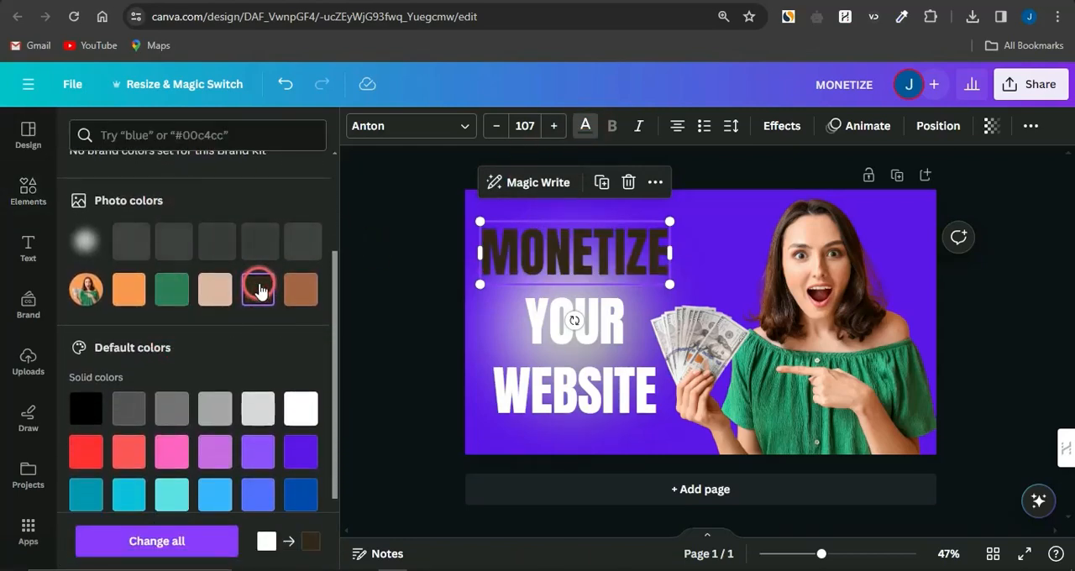
pyautogui.scroll(-3, 259, 290)
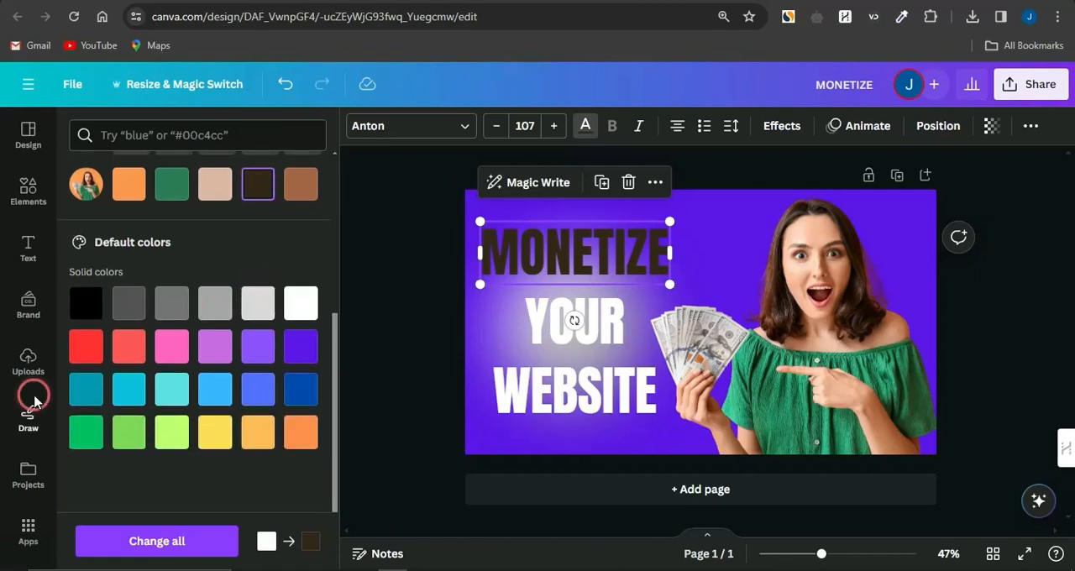
pyautogui.click(87, 345)
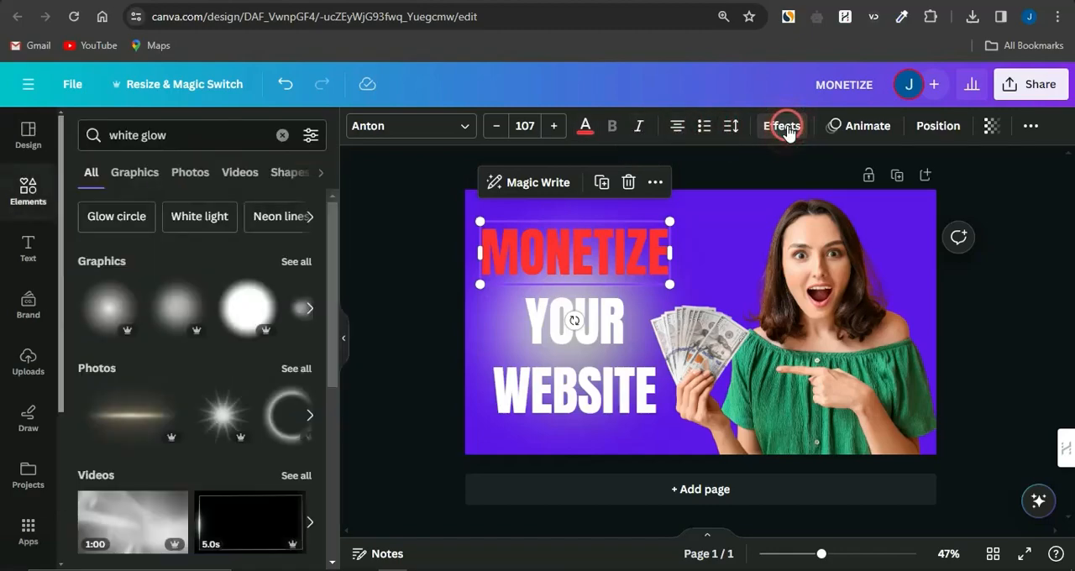
# Apply the Outline effect to the MONETIZE text with white (#ffffff) as the outline color, and deselect the text
pyautogui.click(808, 127)
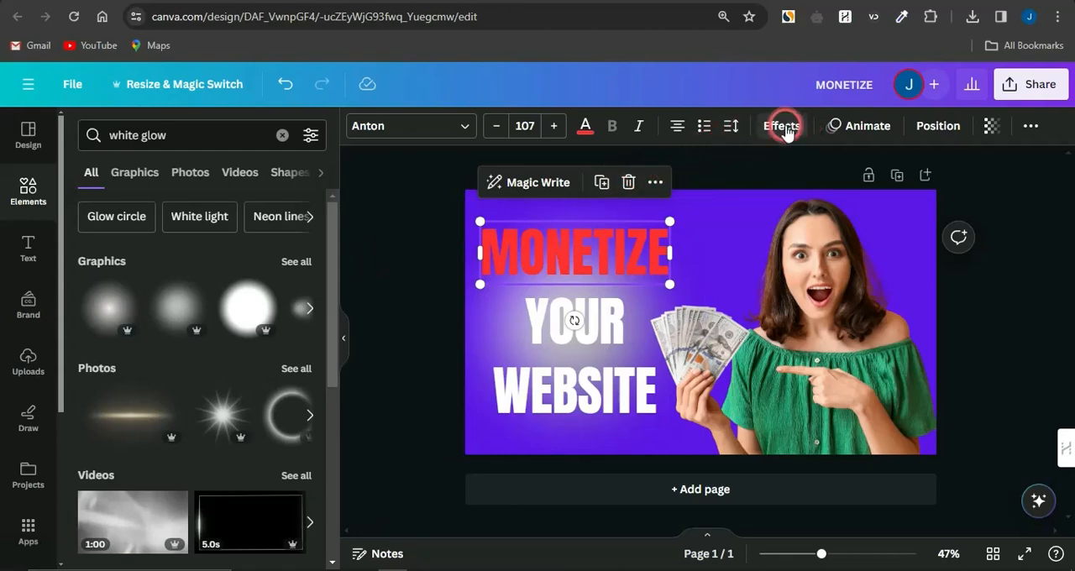
pyautogui.click(275, 334)
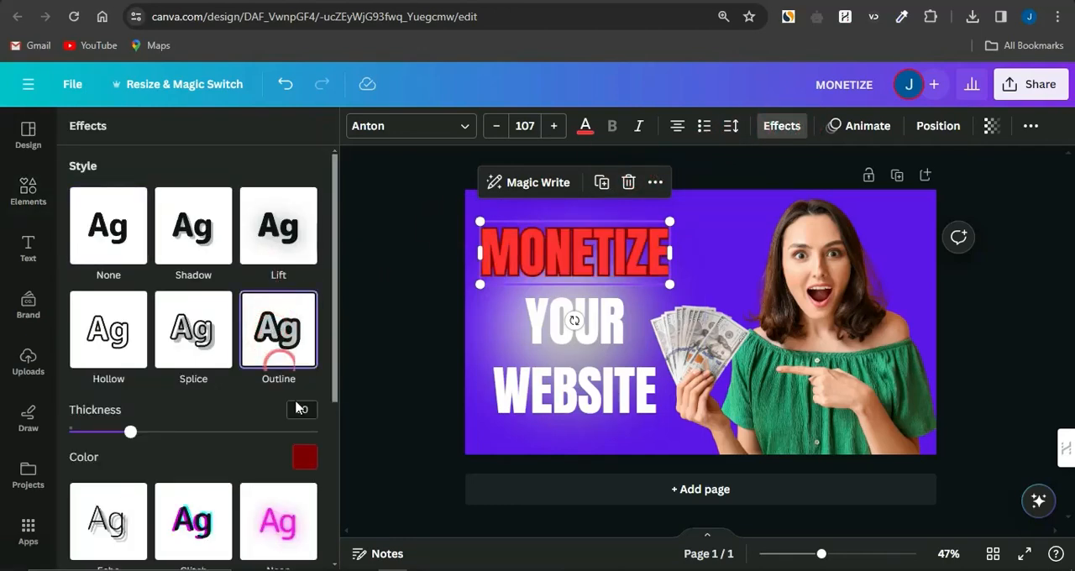
pyautogui.click(305, 457)
pyautogui.click(185, 309)
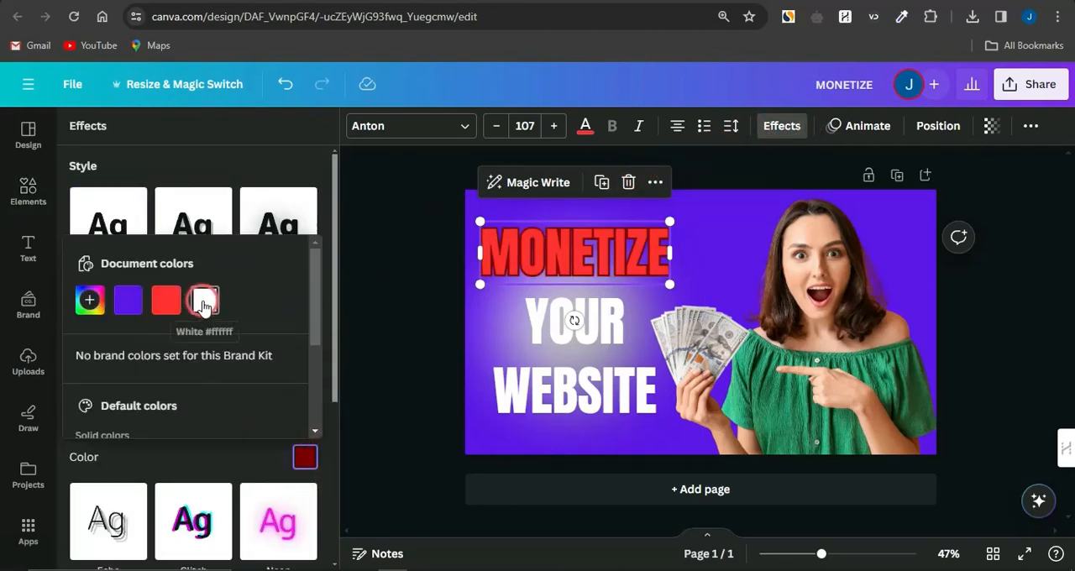
pyautogui.click(205, 300)
pyautogui.click(392, 321)
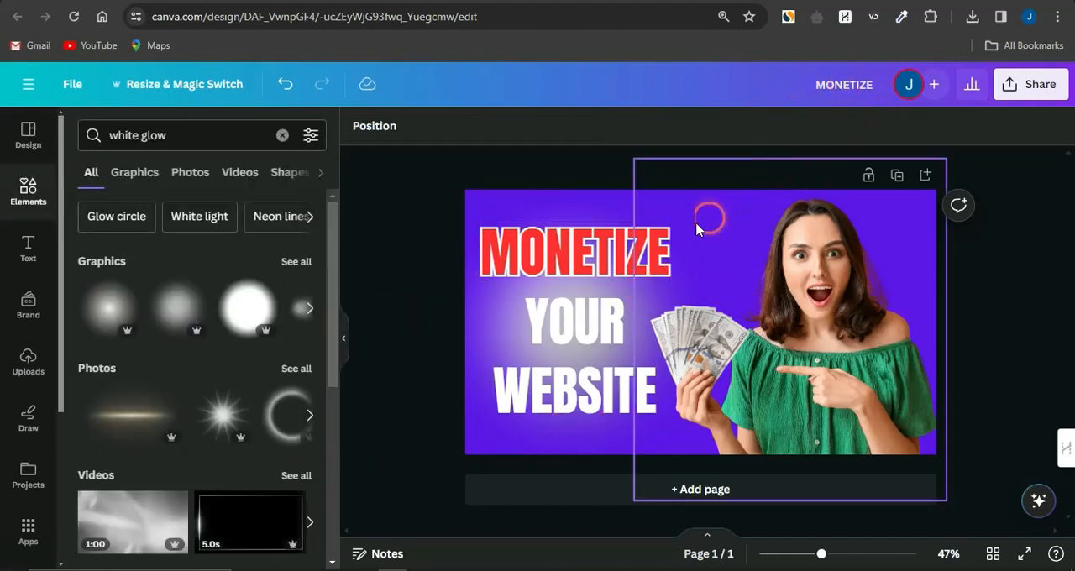
pyautogui.click(631, 249)
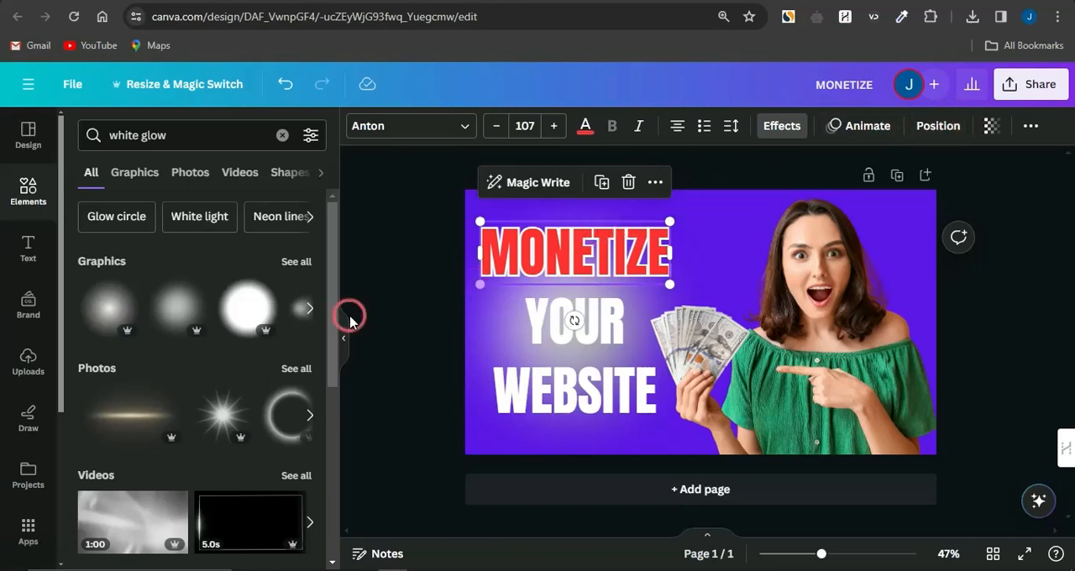
pyautogui.click(419, 351)
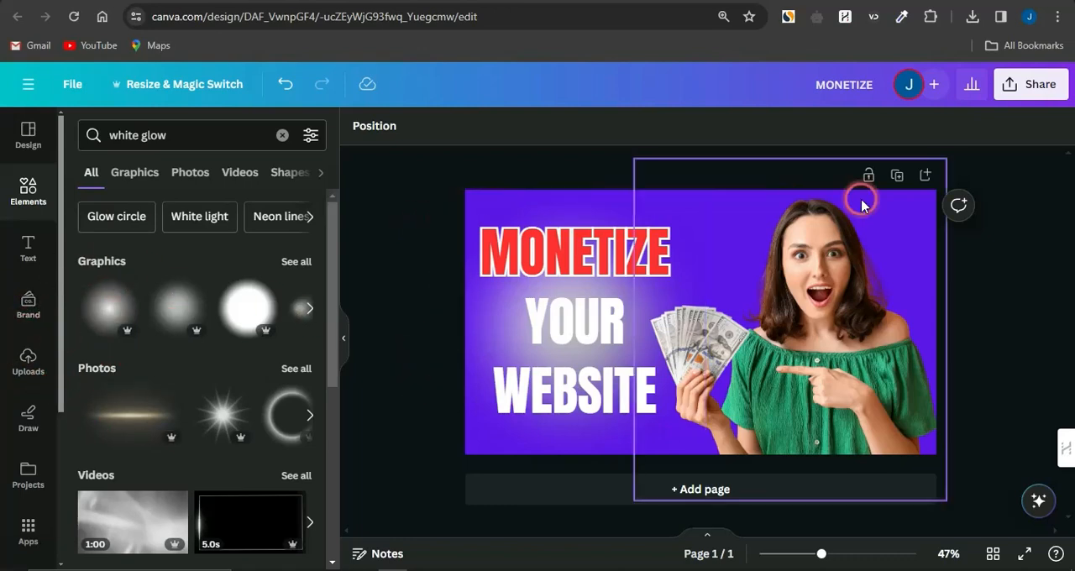
# Download the finished thumbnail as a PNG at 1,280 × 720 px
pyautogui.click(1039, 85)
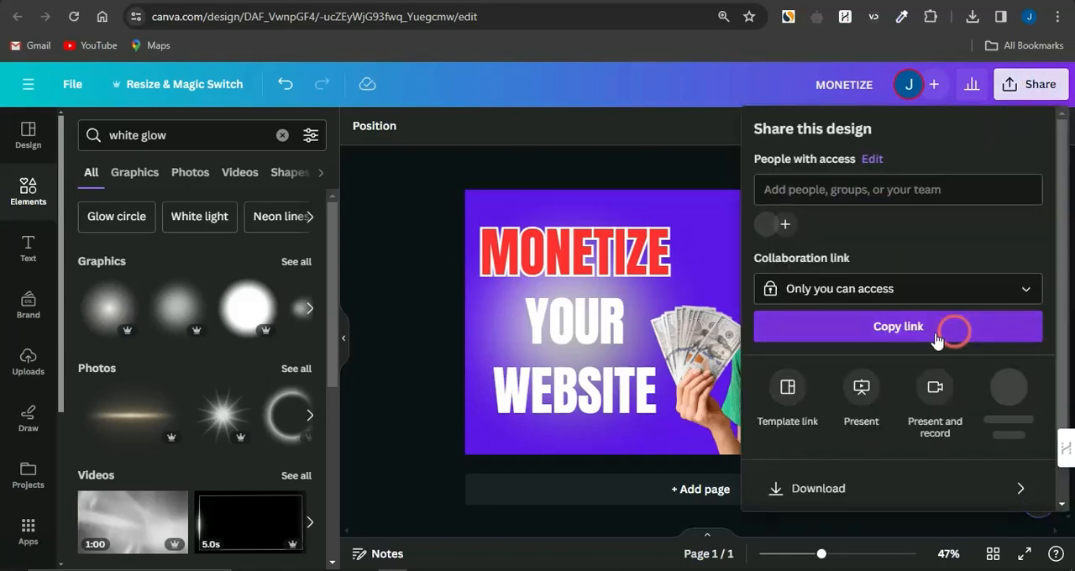
pyautogui.click(814, 491)
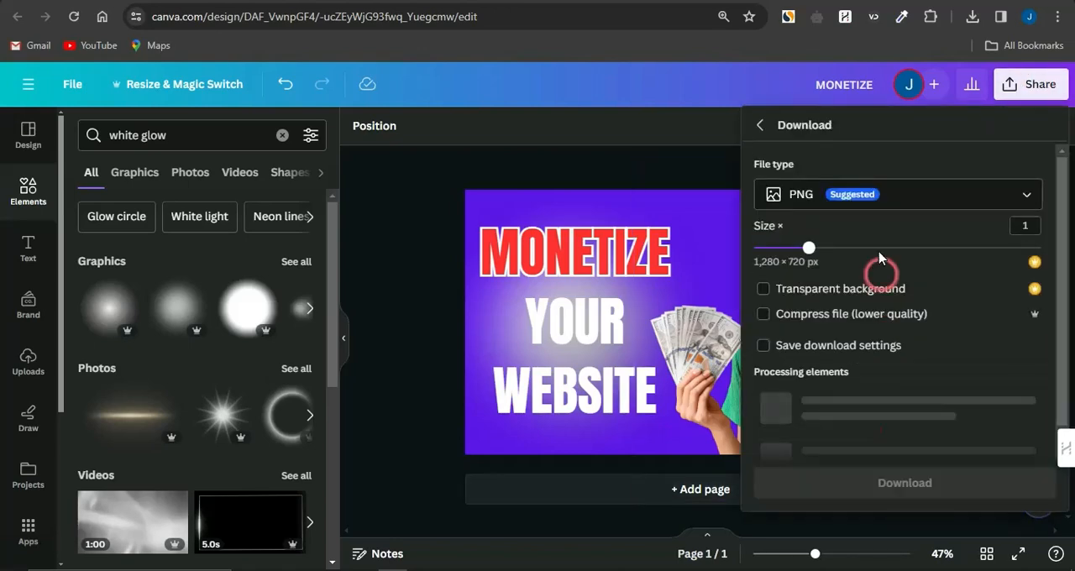
pyautogui.click(920, 195)
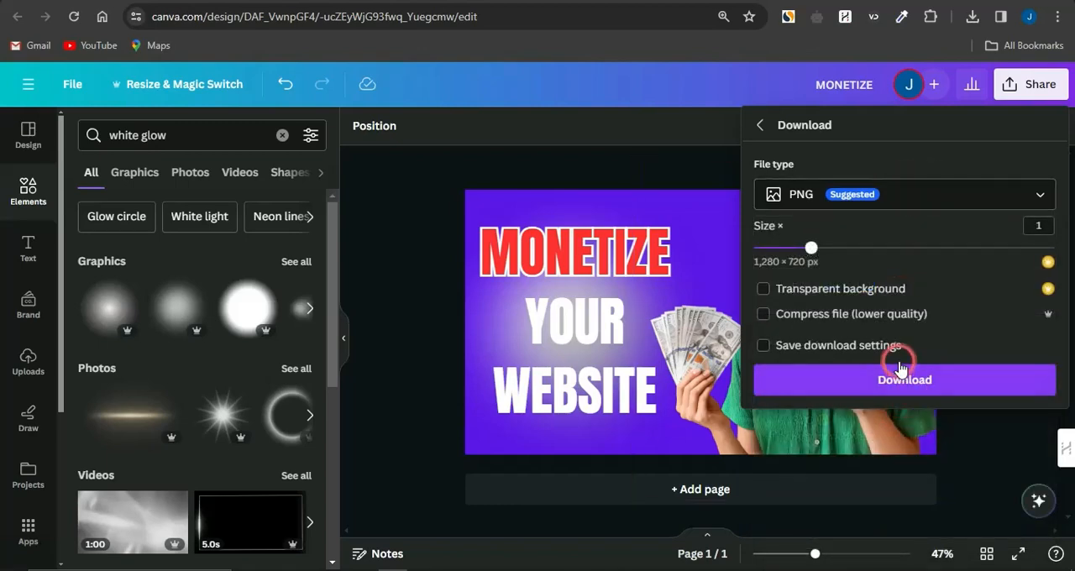
pyautogui.click(900, 380)
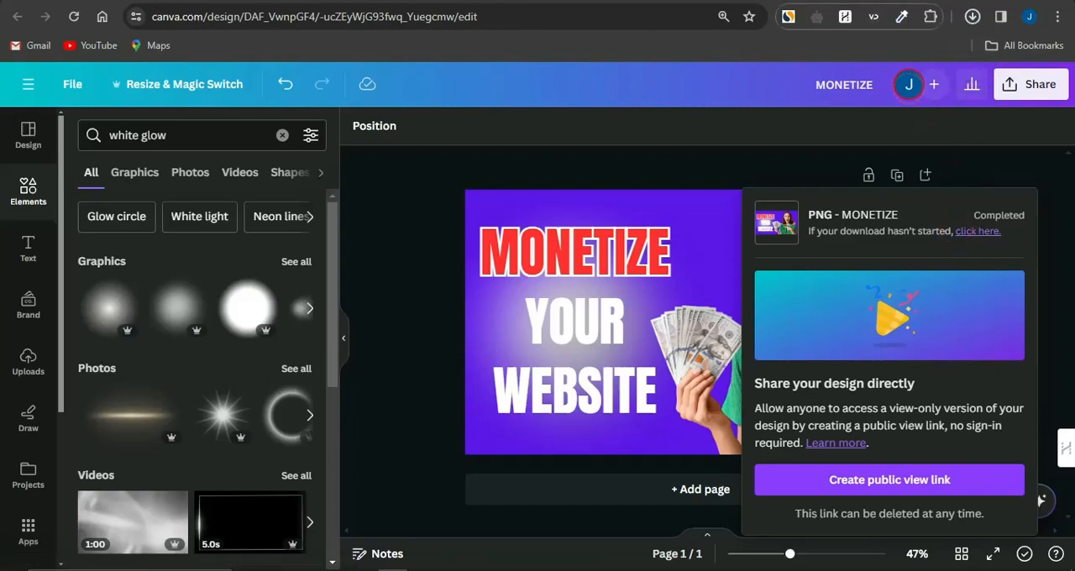
# Examine example thumbnails on the OJ Marketing YouTube channel, in the "make money online" results and among Canva's YouTube thumbnail templates
pyautogui.click(813, 2)
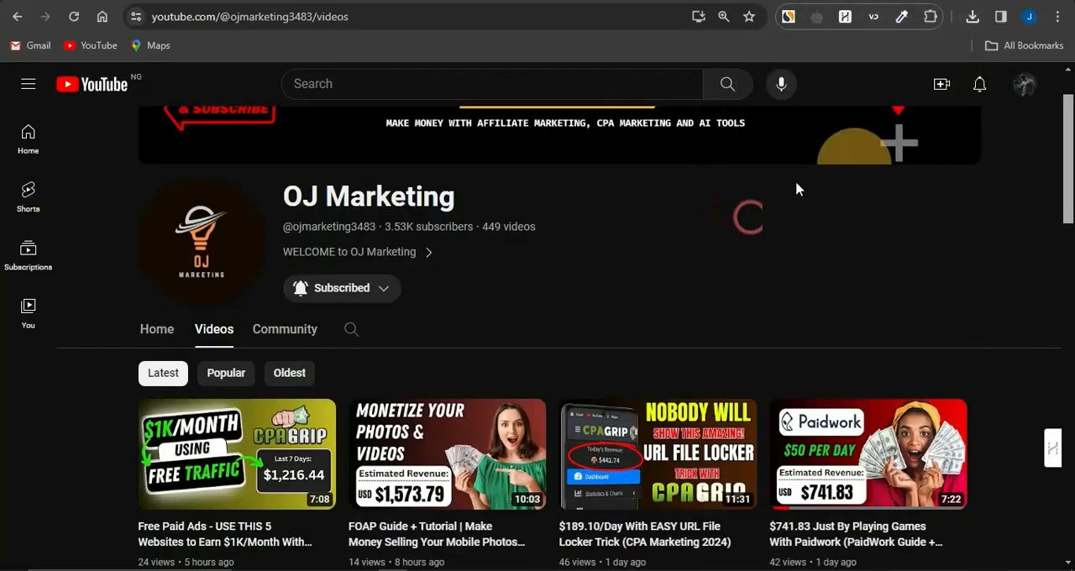
pyautogui.scroll(2, 685, 244)
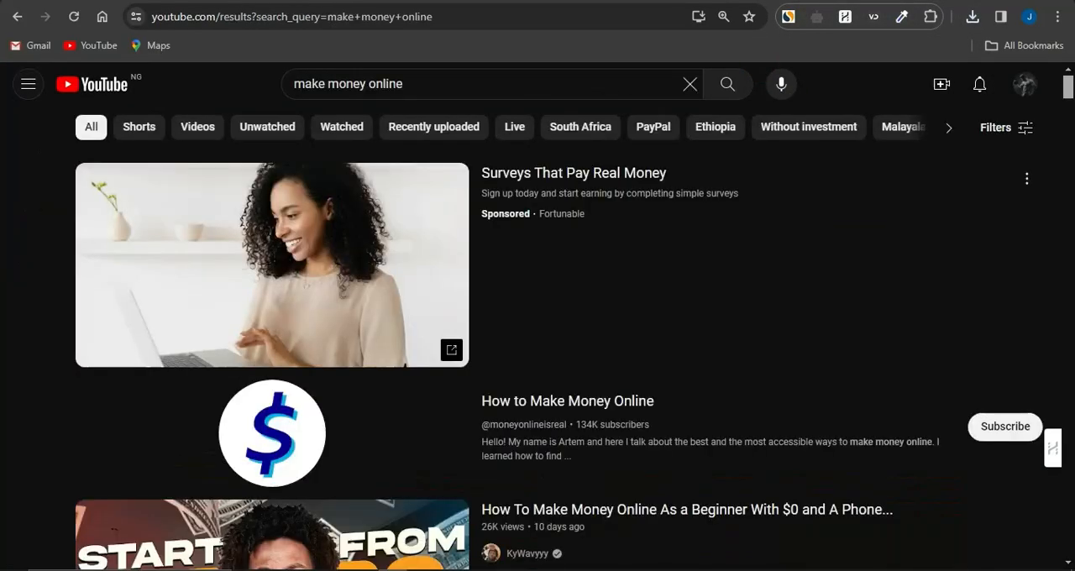
pyautogui.scroll(-4, 569, 327)
pyautogui.scroll(-2, 569, 327)
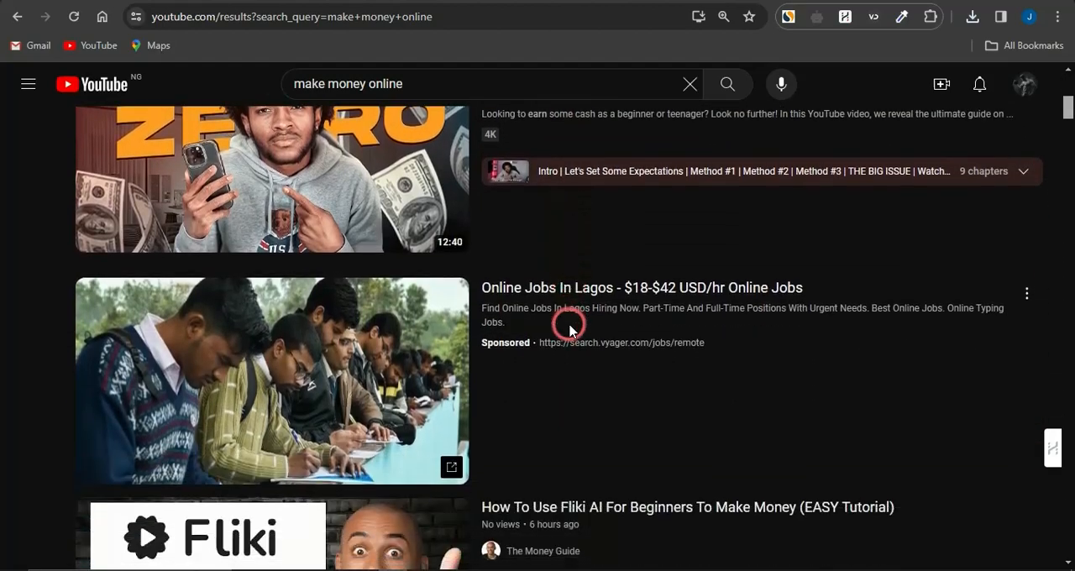
pyautogui.scroll(-3, 569, 328)
pyautogui.scroll(-1, 569, 328)
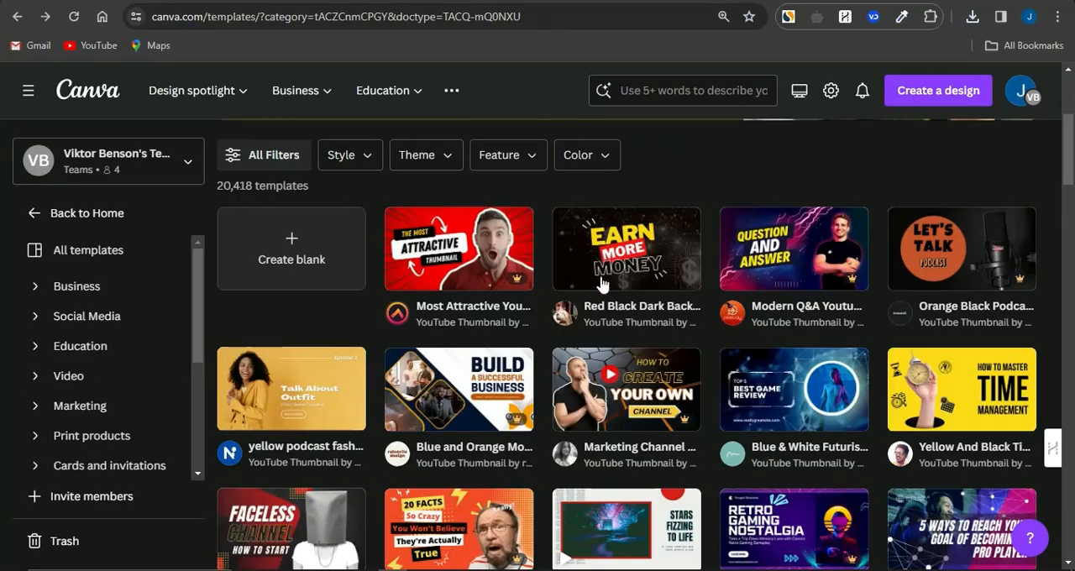
pyautogui.scroll(-10, 601, 285)
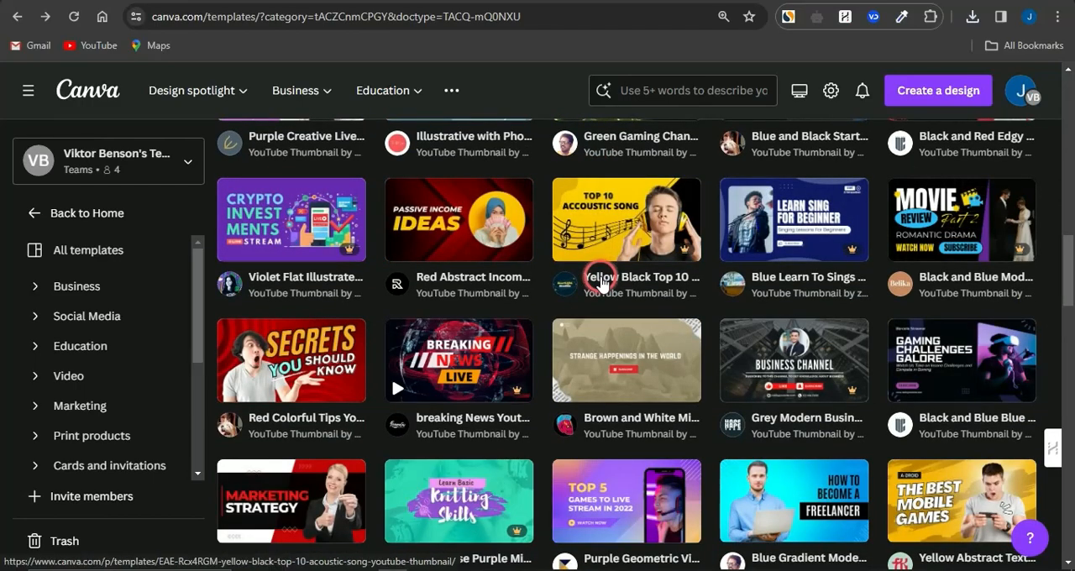
pyautogui.scroll(10, 601, 284)
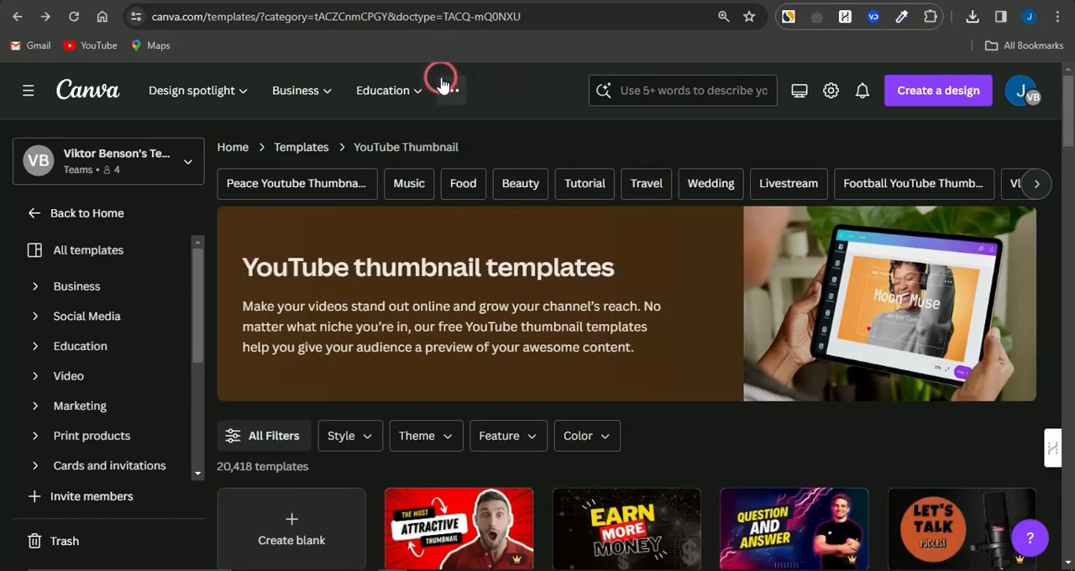
# Switch to the 3 Hour YouTube Work Plan sales page and examine its headline, intro video, offer deadline and pricing
pyautogui.click(344, 1)
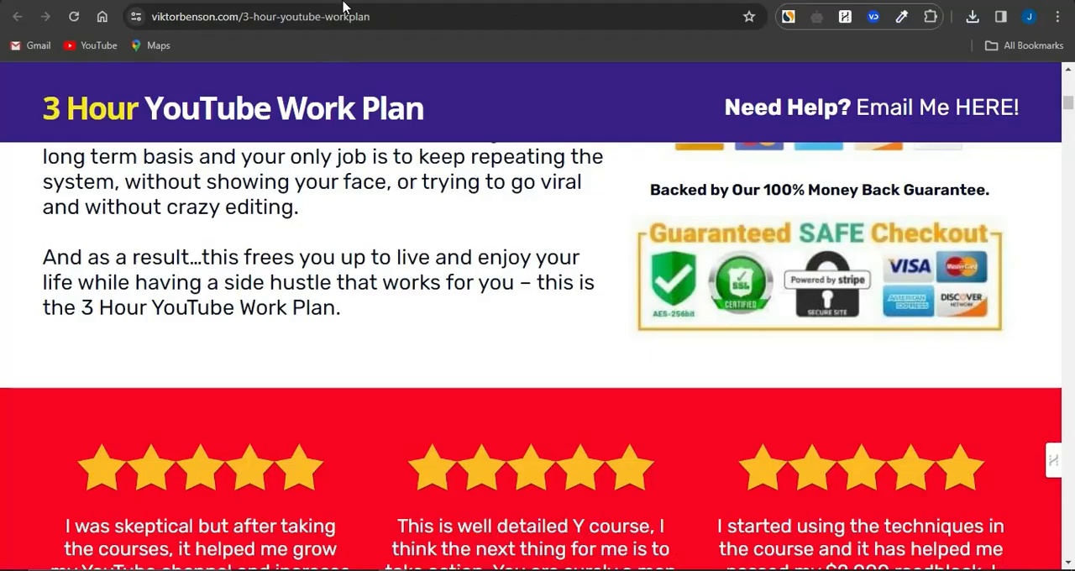
pyautogui.scroll(10, 463, 245)
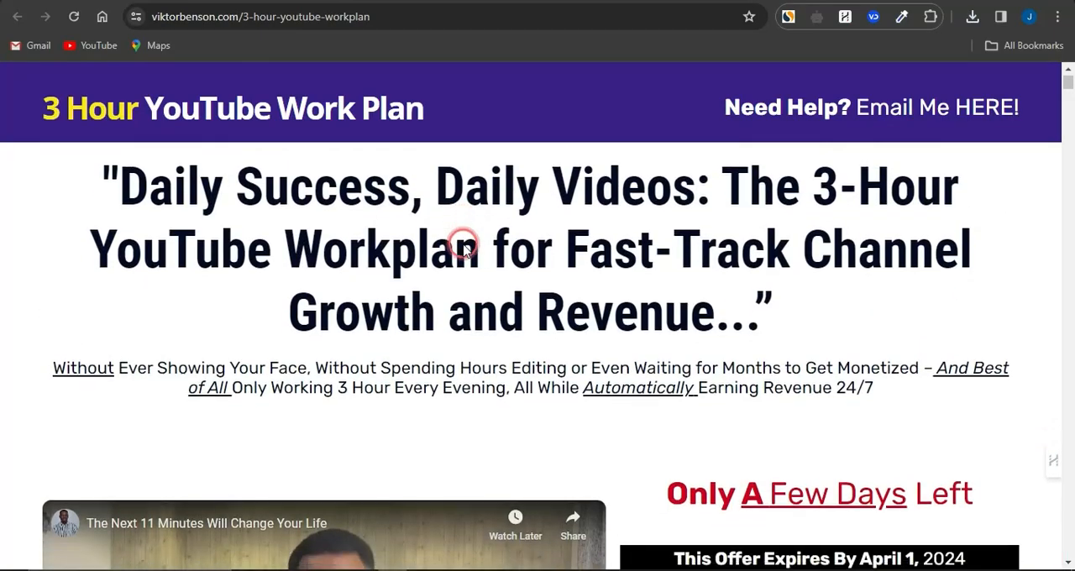
pyautogui.scroll(-2, 463, 245)
pyautogui.scroll(-2, 615, 391)
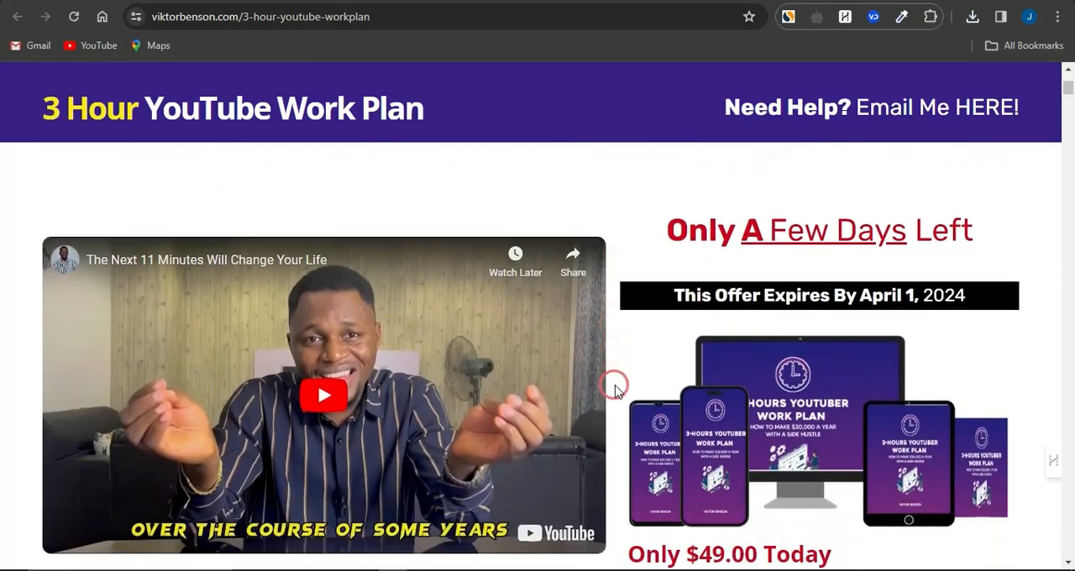
pyautogui.scroll(4, 615, 391)
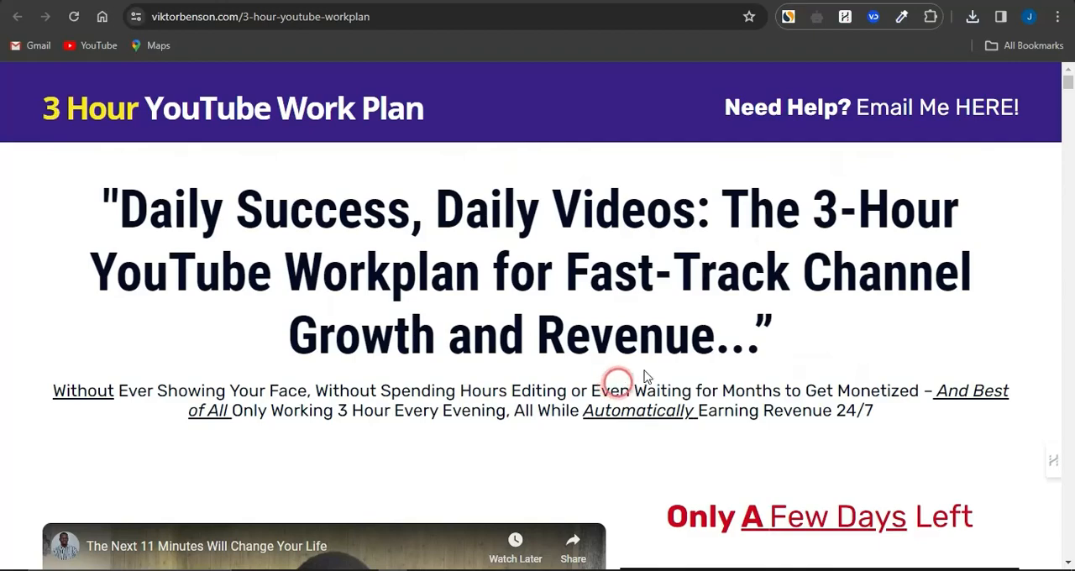
pyautogui.scroll(-4, 593, 407)
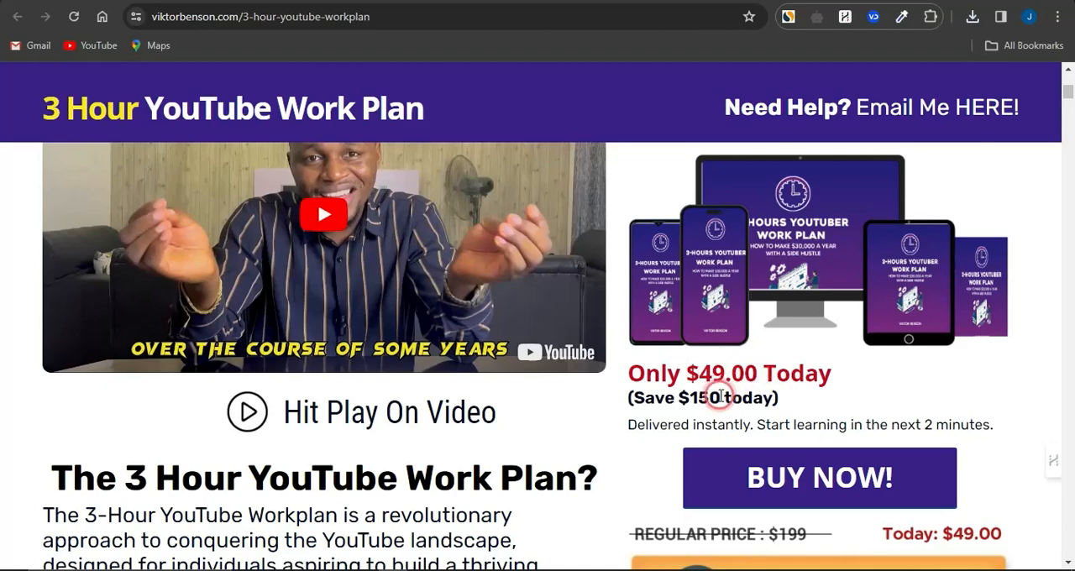
pyautogui.scroll(2, 806, 336)
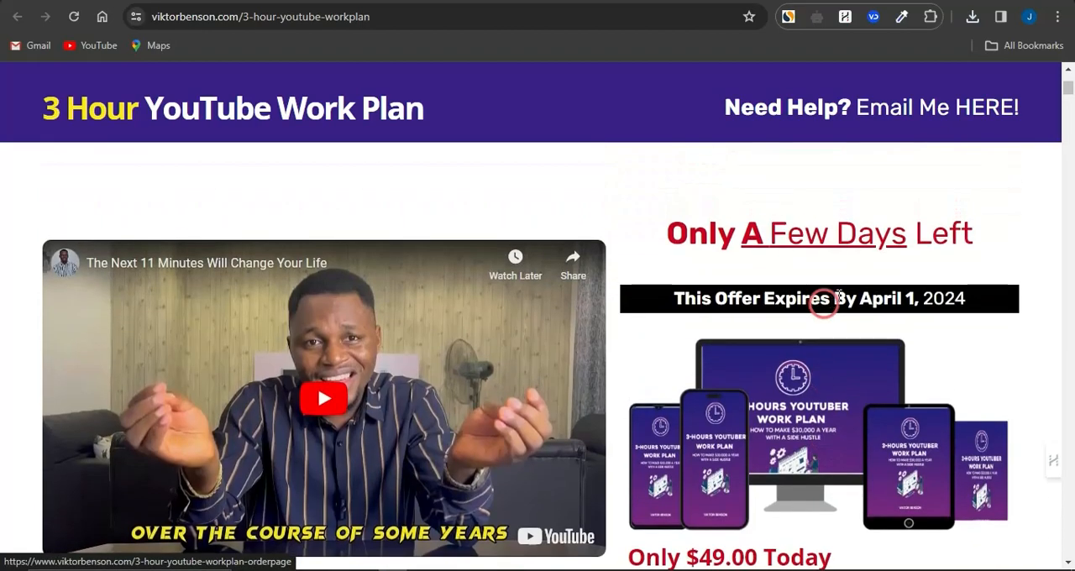
pyautogui.scroll(-2, 849, 334)
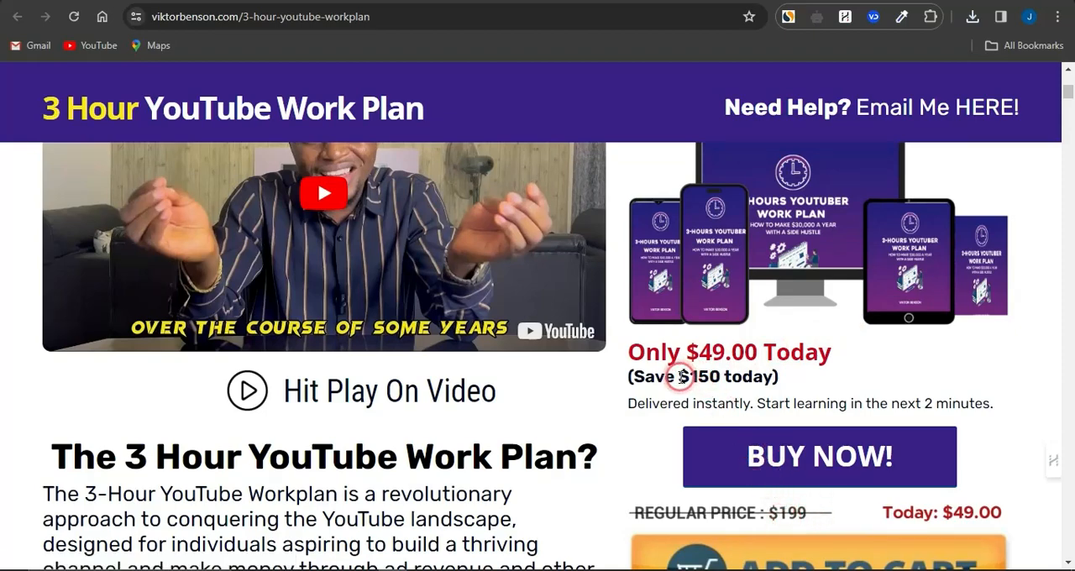
pyautogui.doubleClick(680, 378)
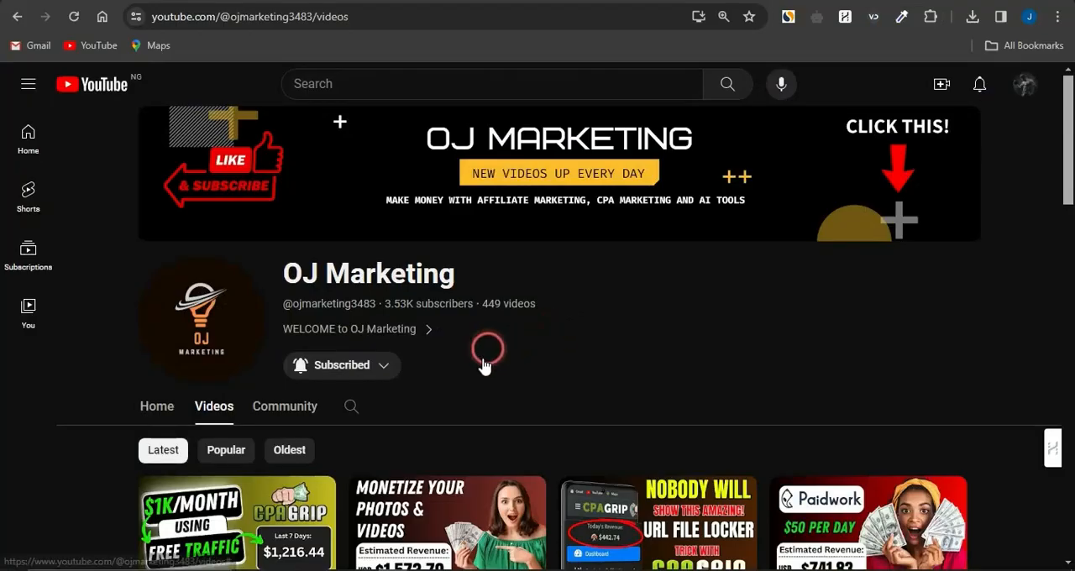
# Review the latest videos on the OJ Marketing YouTube channel and open its subscription notification options
pyautogui.scroll(-1, 546, 353)
pyautogui.scroll(-1, 544, 351)
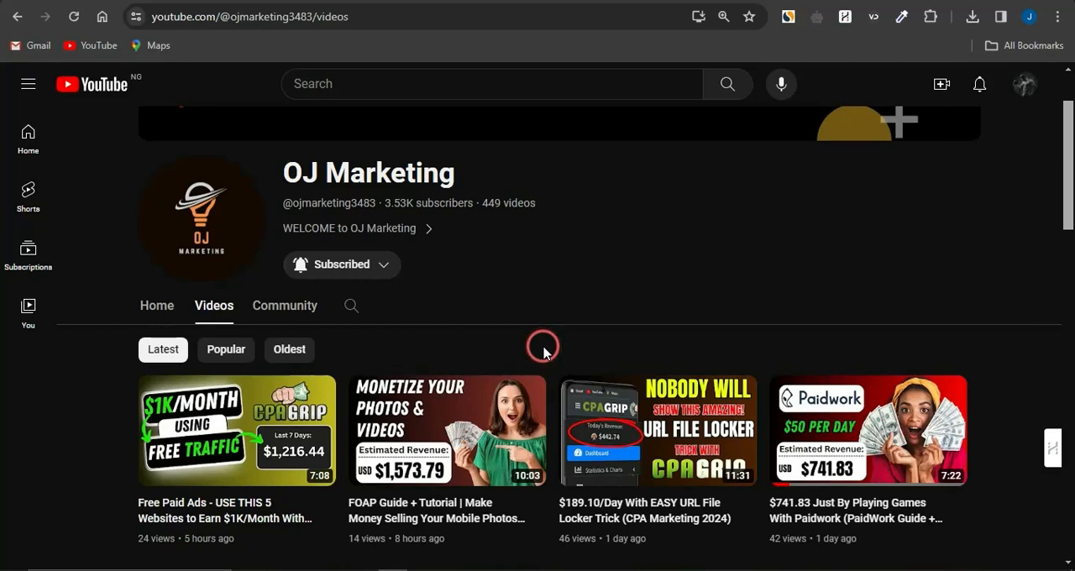
pyautogui.click(378, 263)
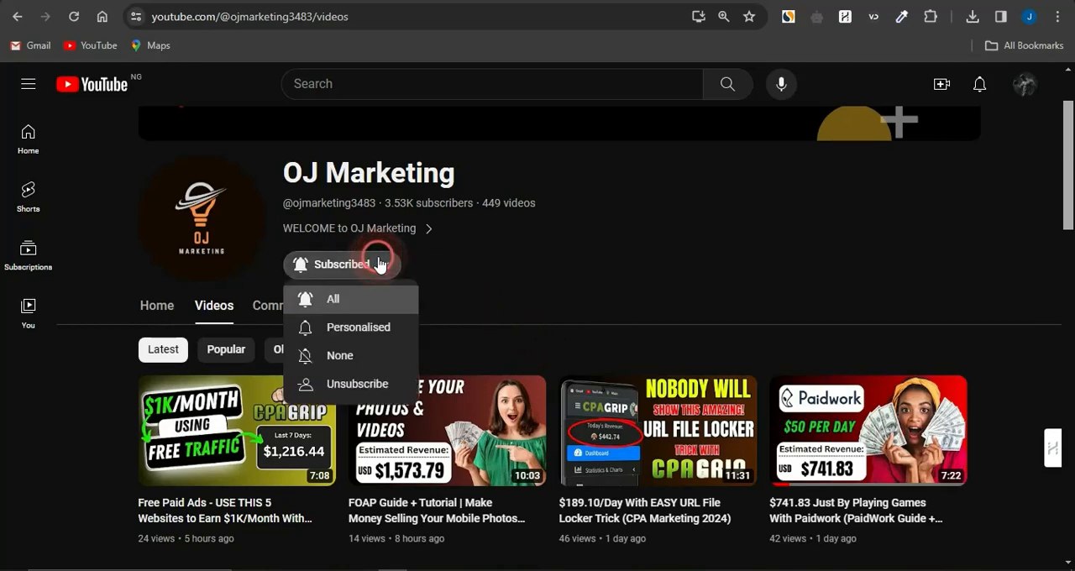